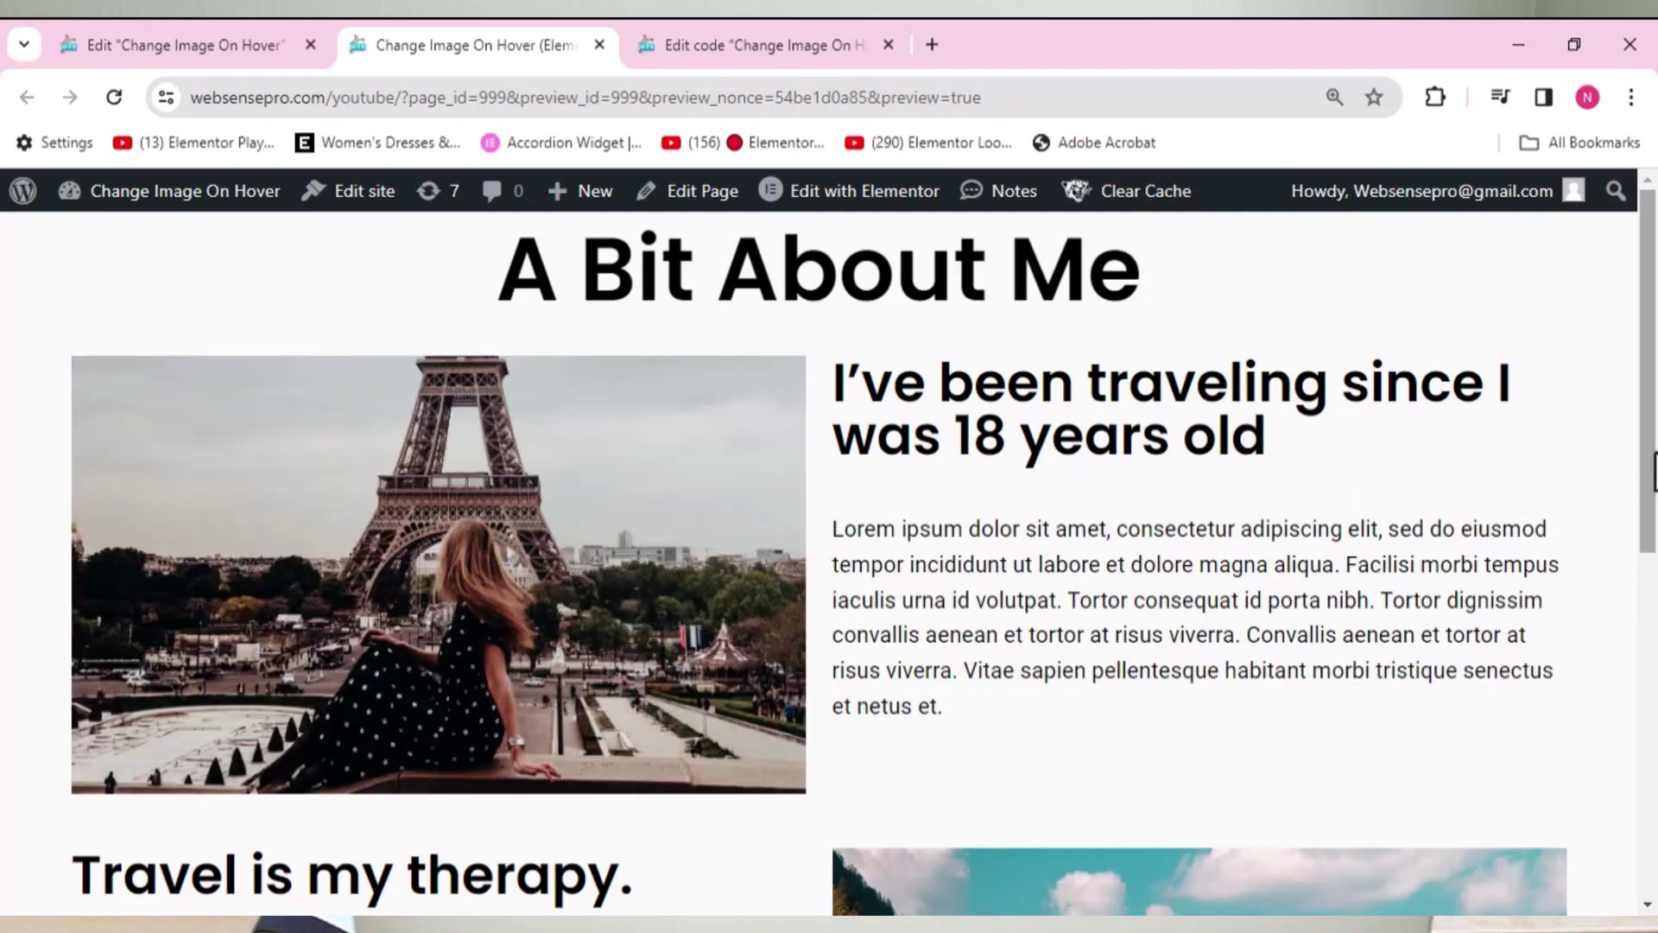
Step: Scroll through the page preview to show both images swapping on hover
drag(1651, 475, 1653, 760)
scroll(1654, 760, down, 1)
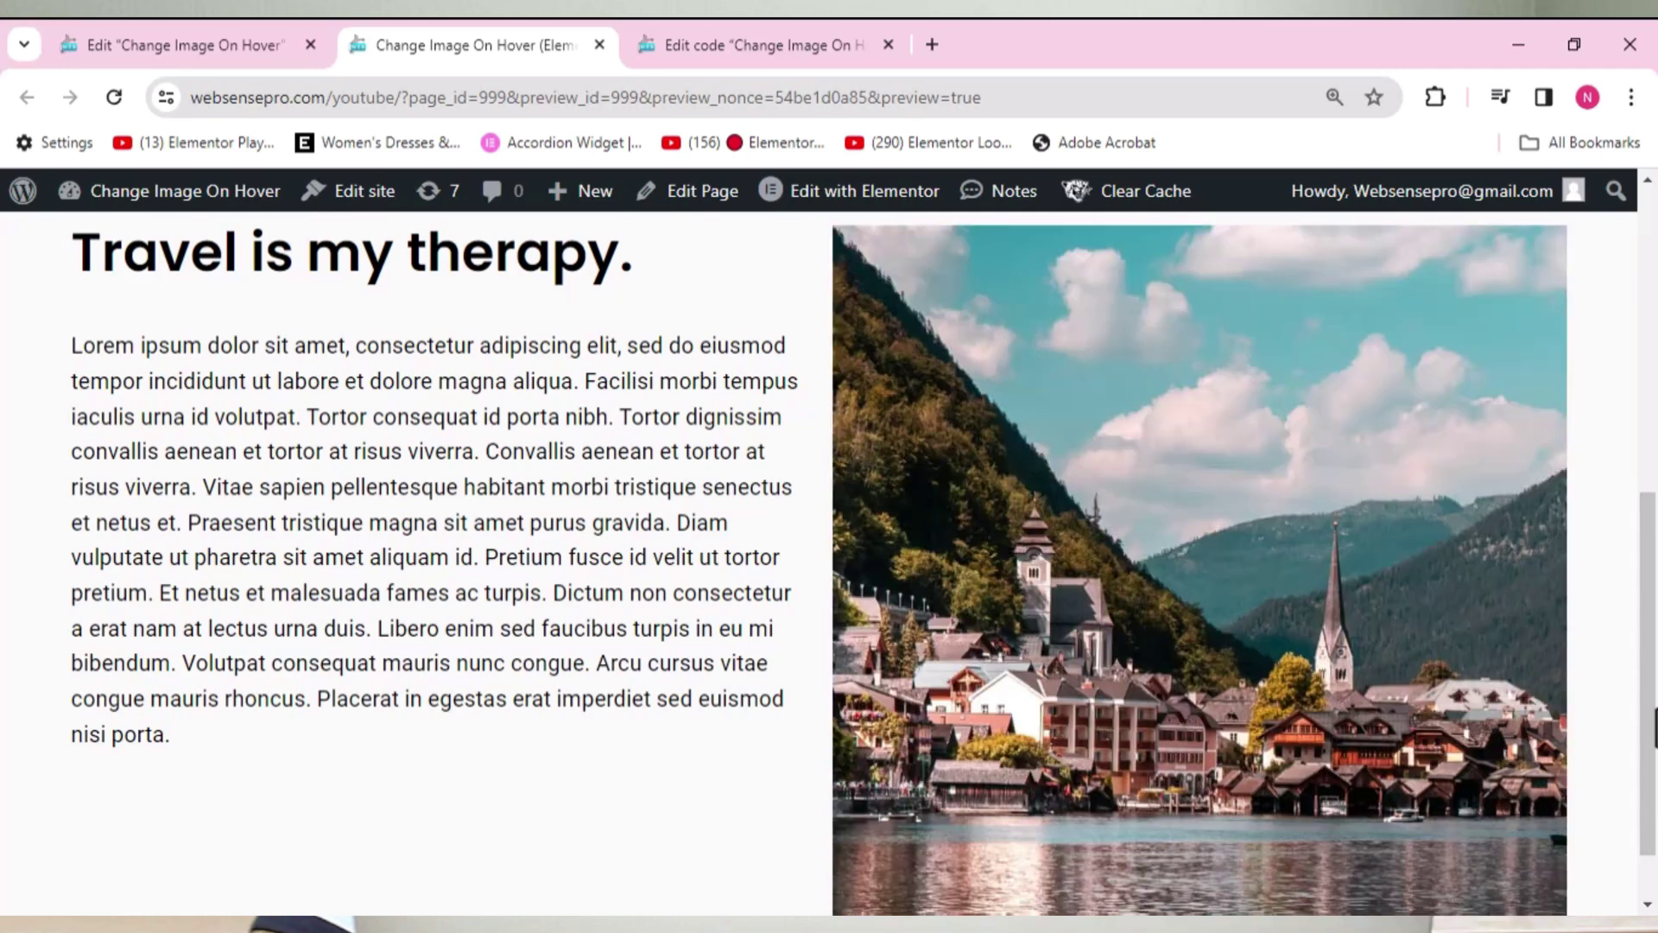
scroll(1654, 704, down, 1)
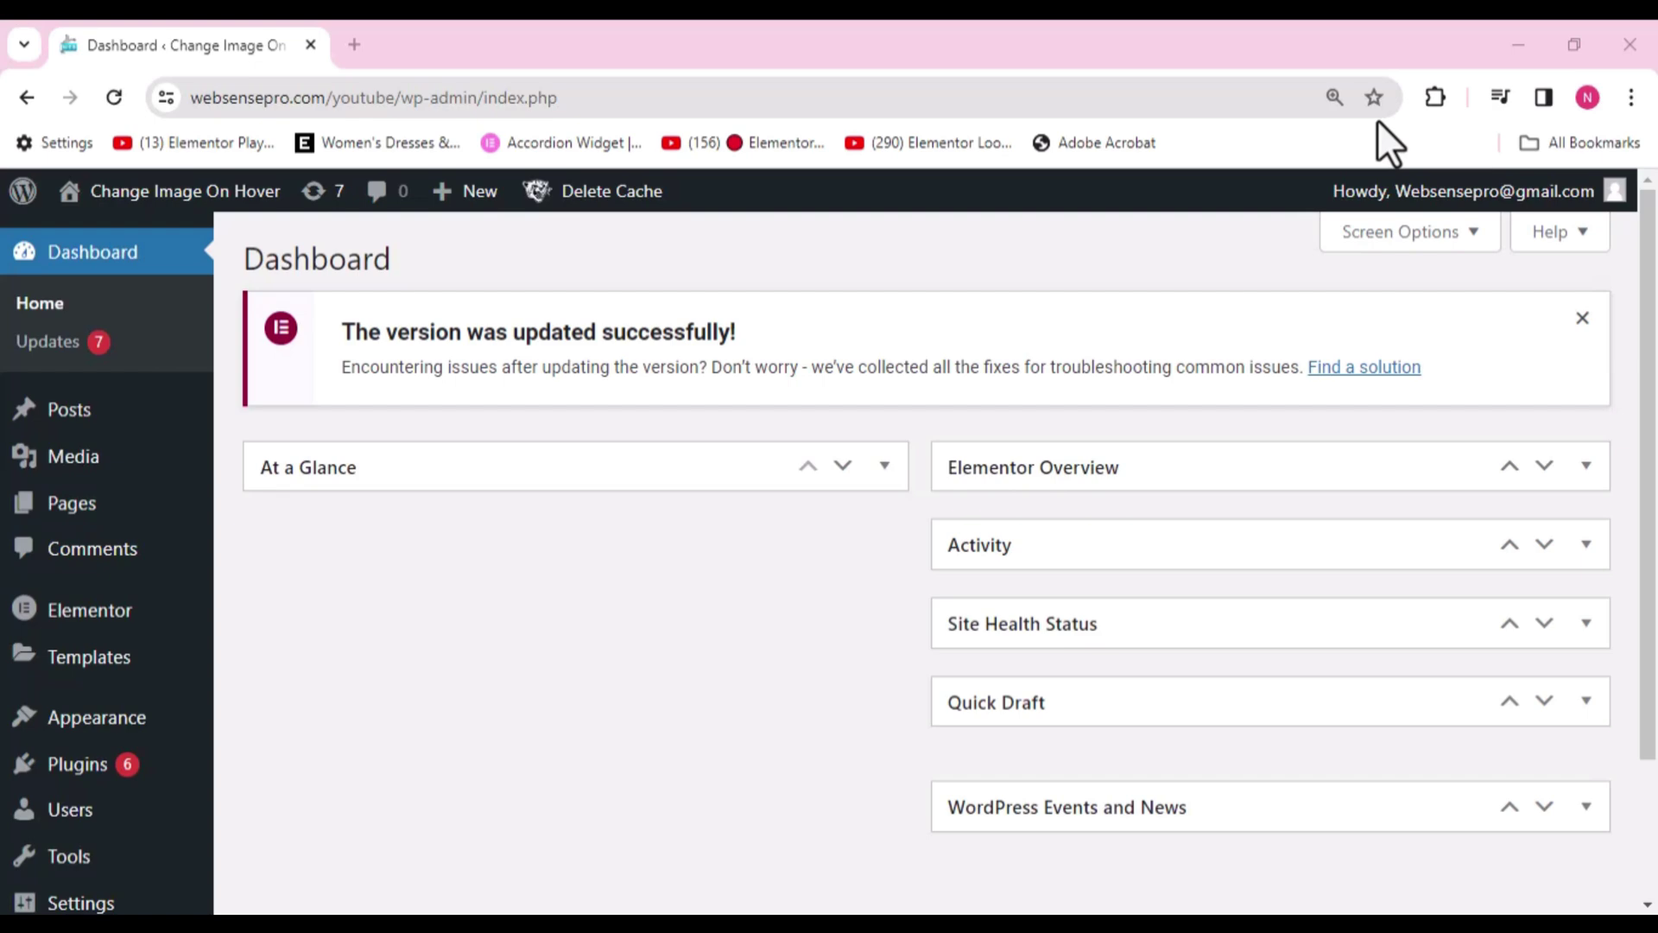
Step: Create a new blank page from the Pages menu's Add New Page
mouse_move(93, 513)
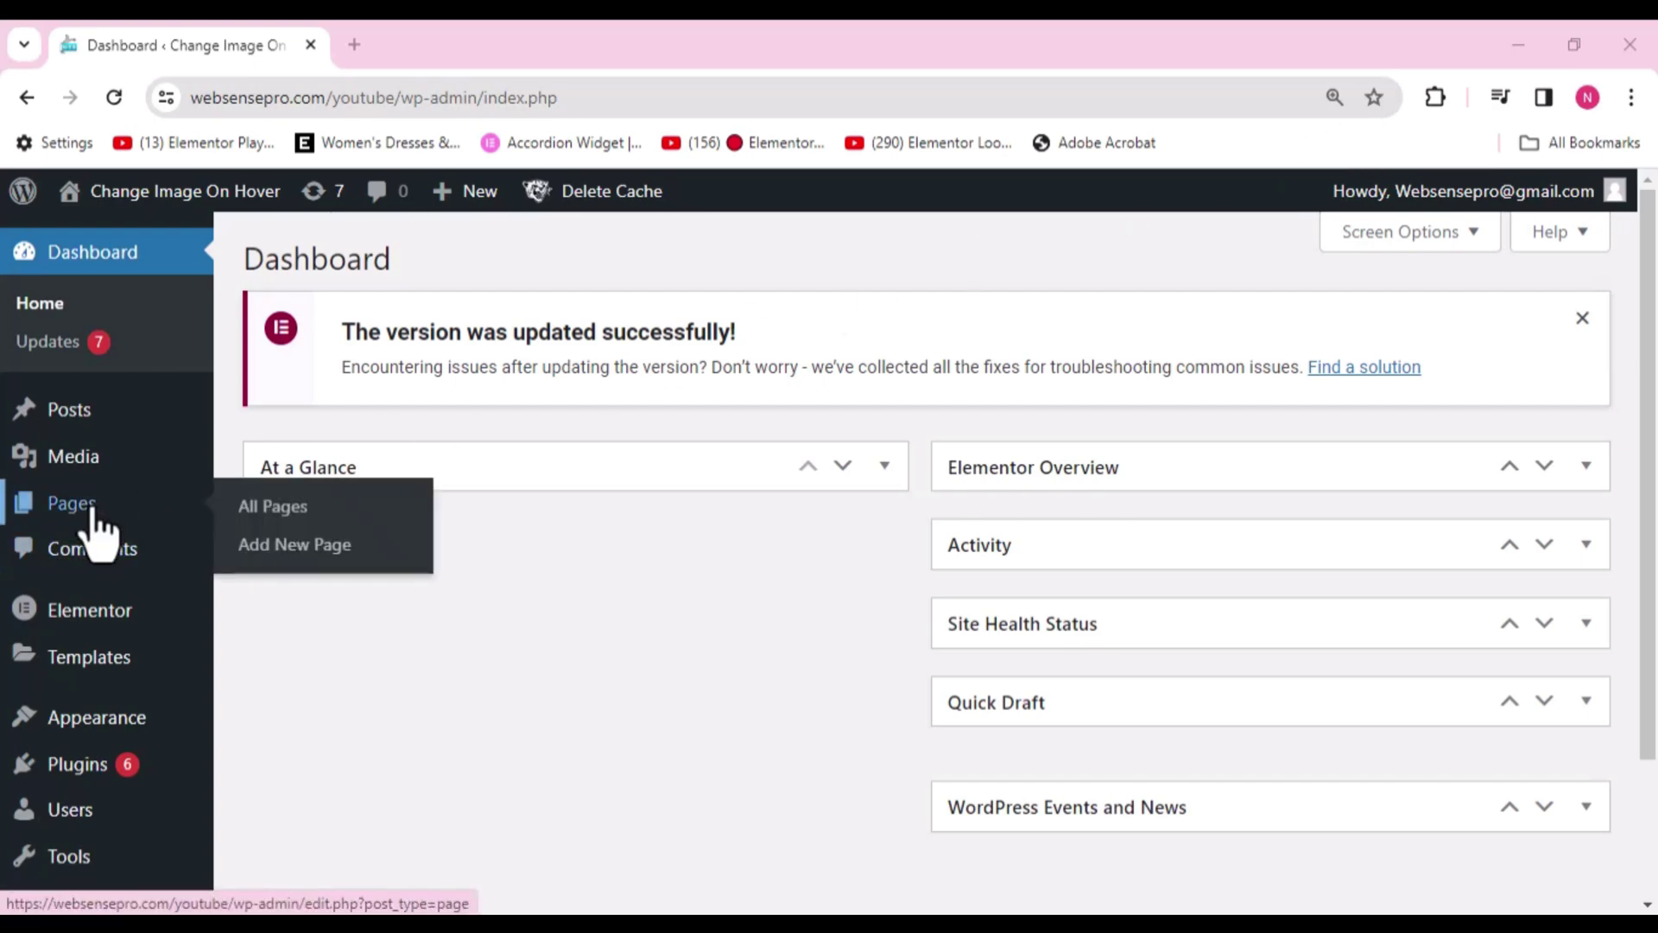
click(276, 553)
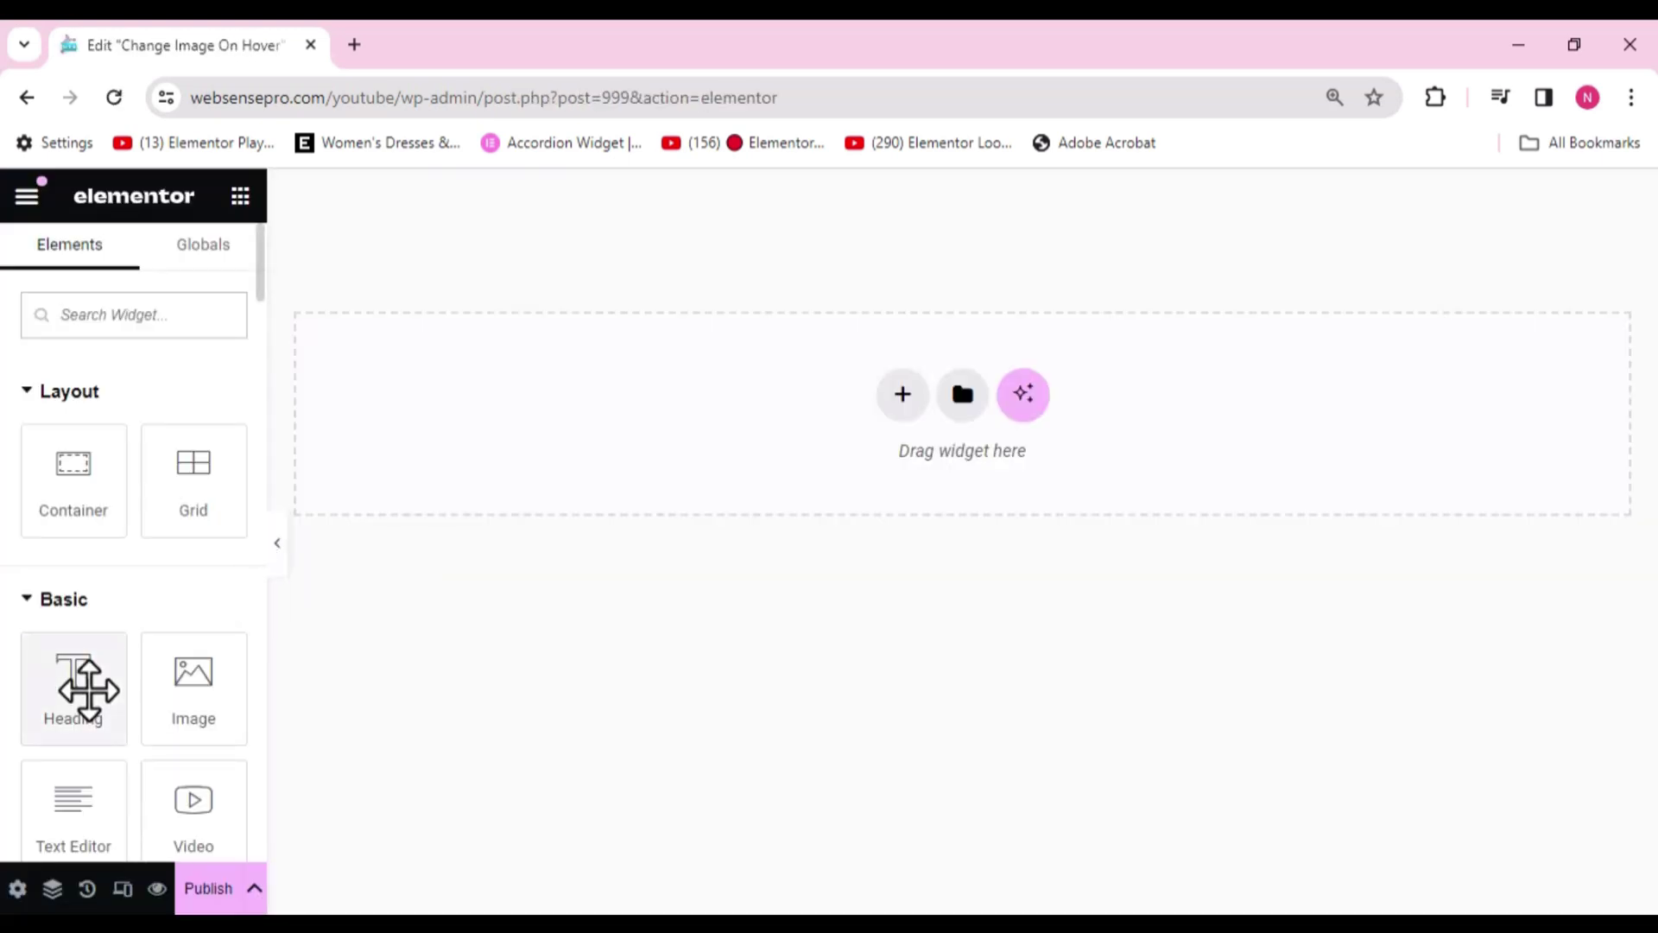
Step: Drop a Heading widget at the top and add a two-column flexbox container below it
drag(88, 689, 619, 345)
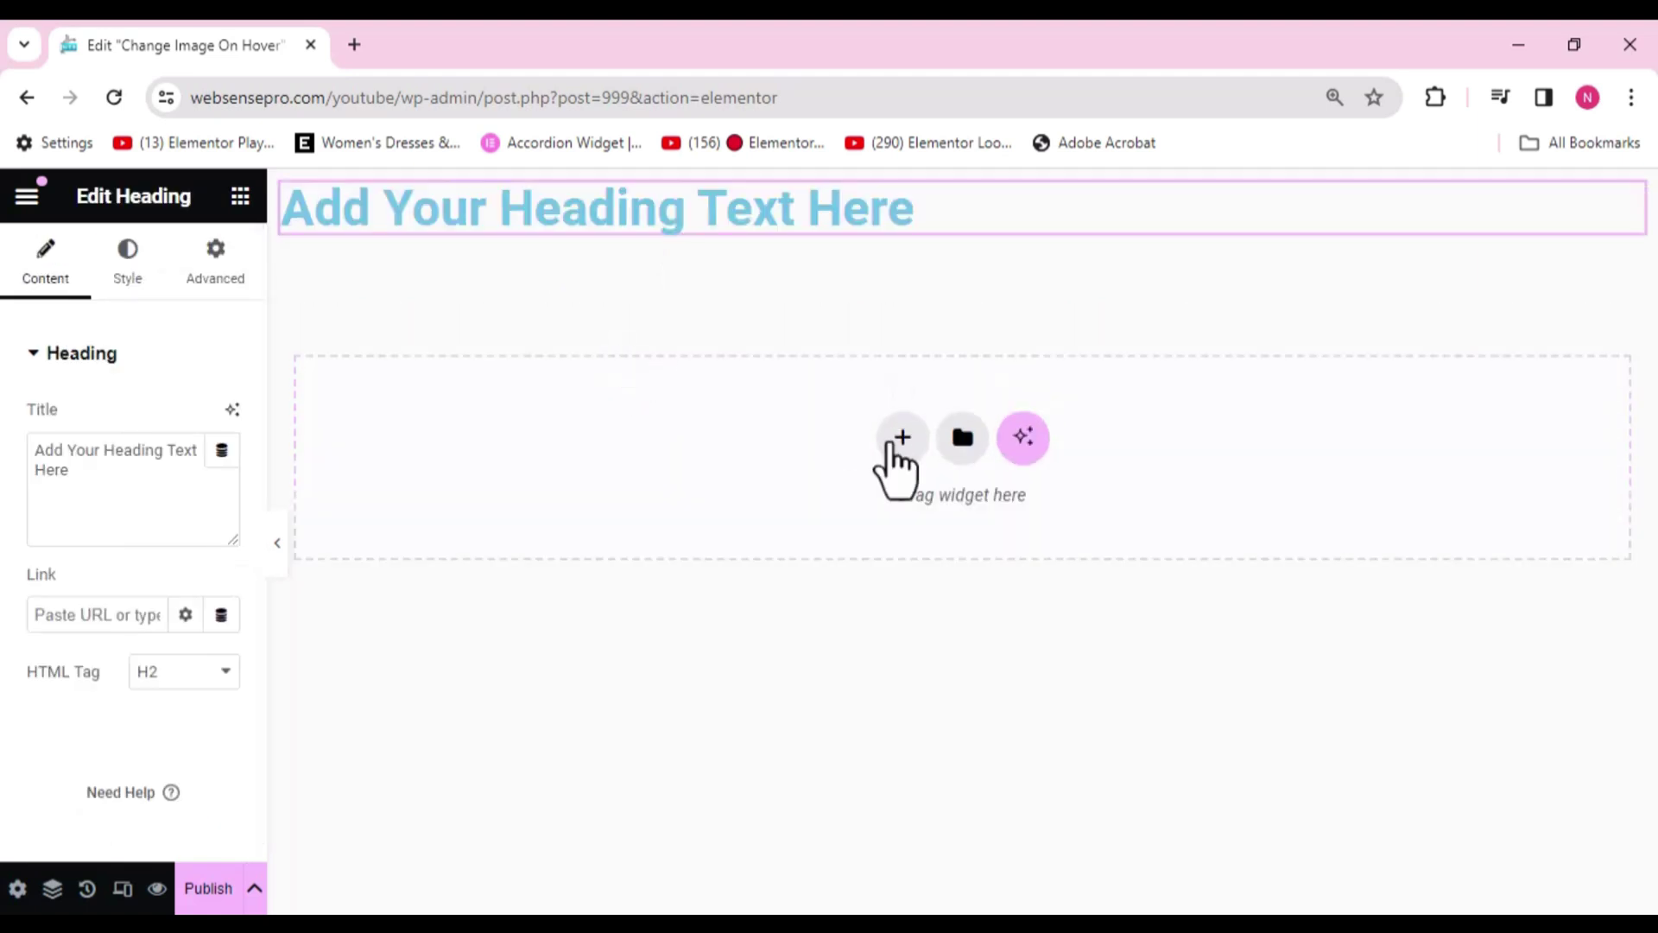
click(893, 440)
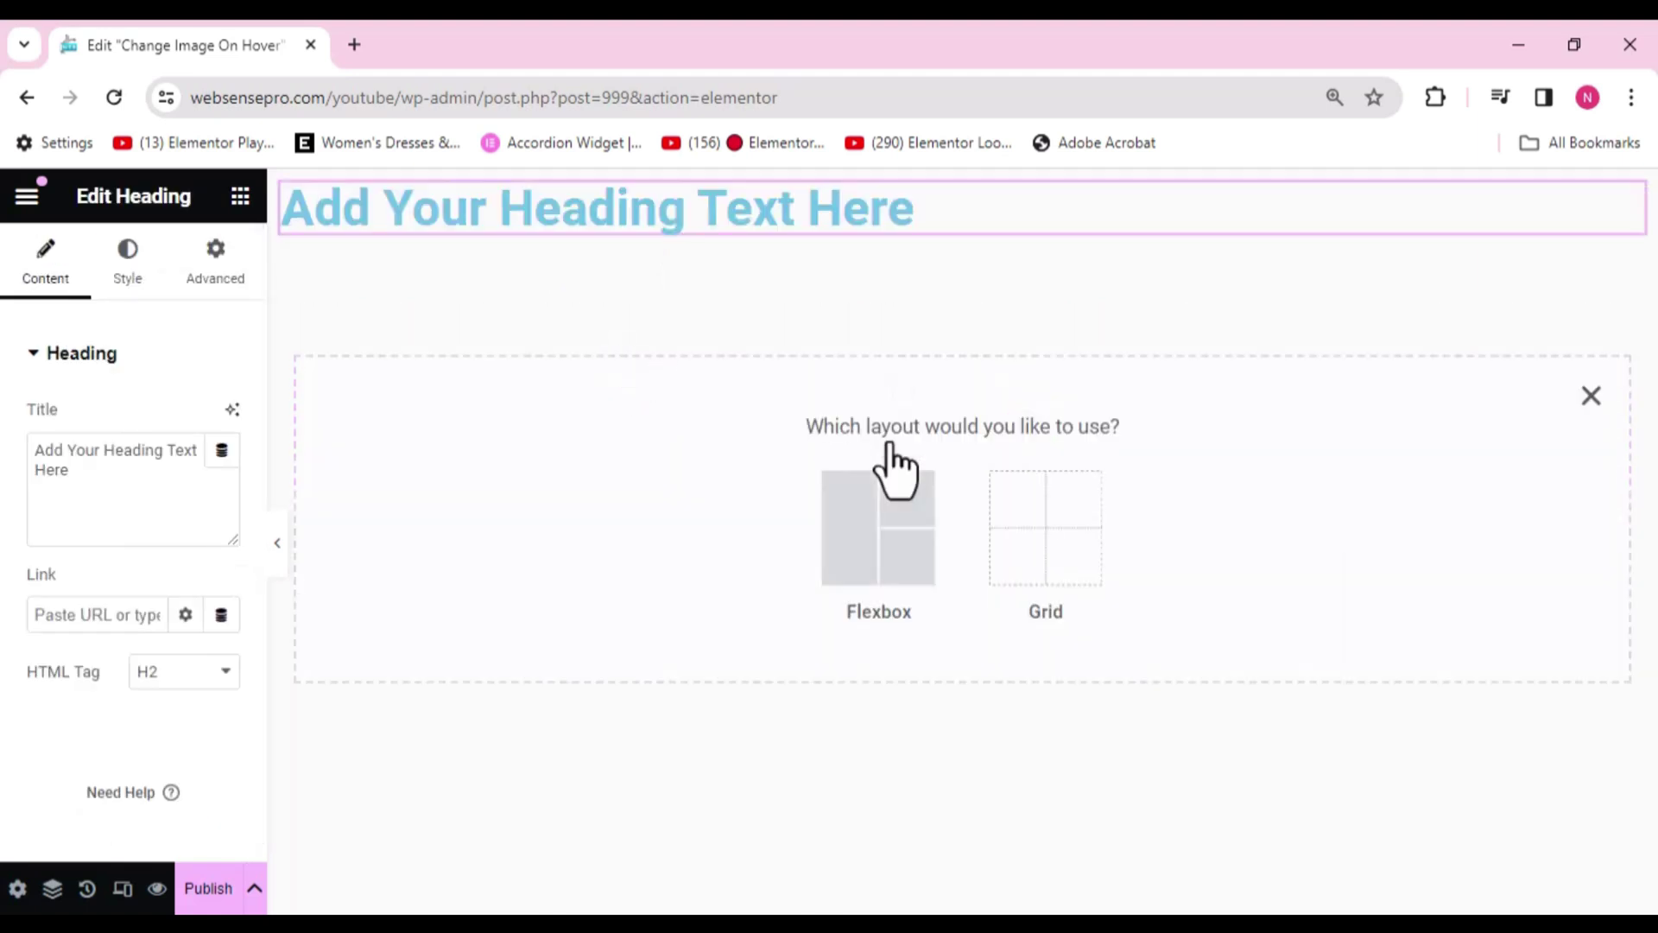
click(872, 566)
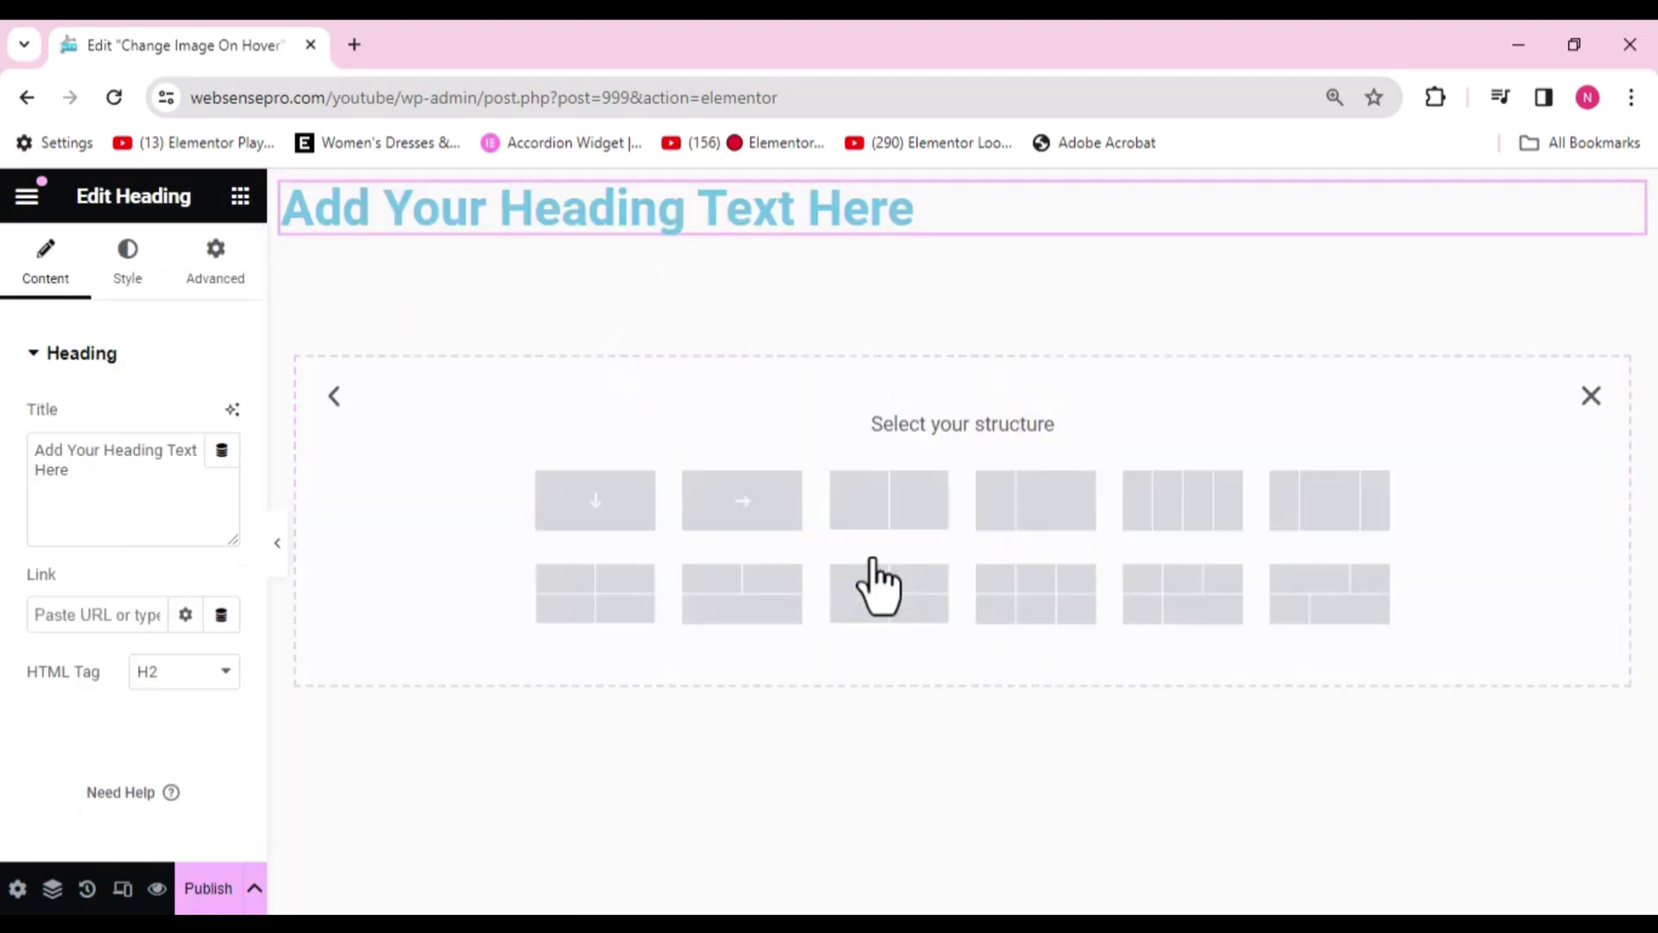
click(902, 516)
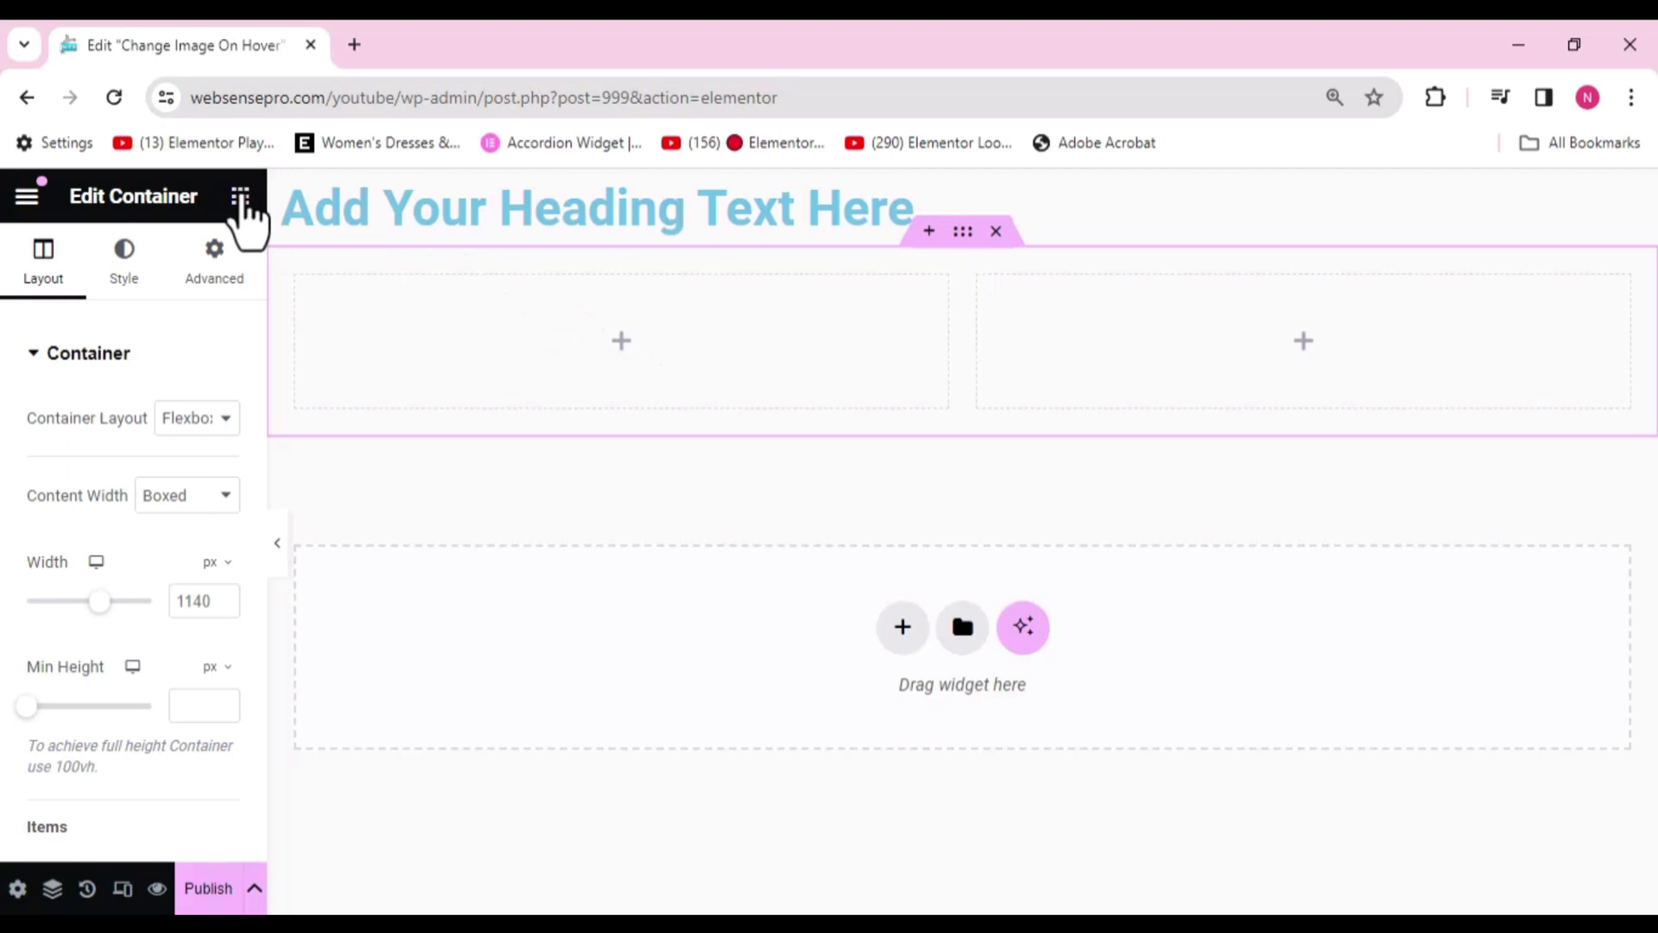
Step: Place an Image widget in the container's left column
click(240, 197)
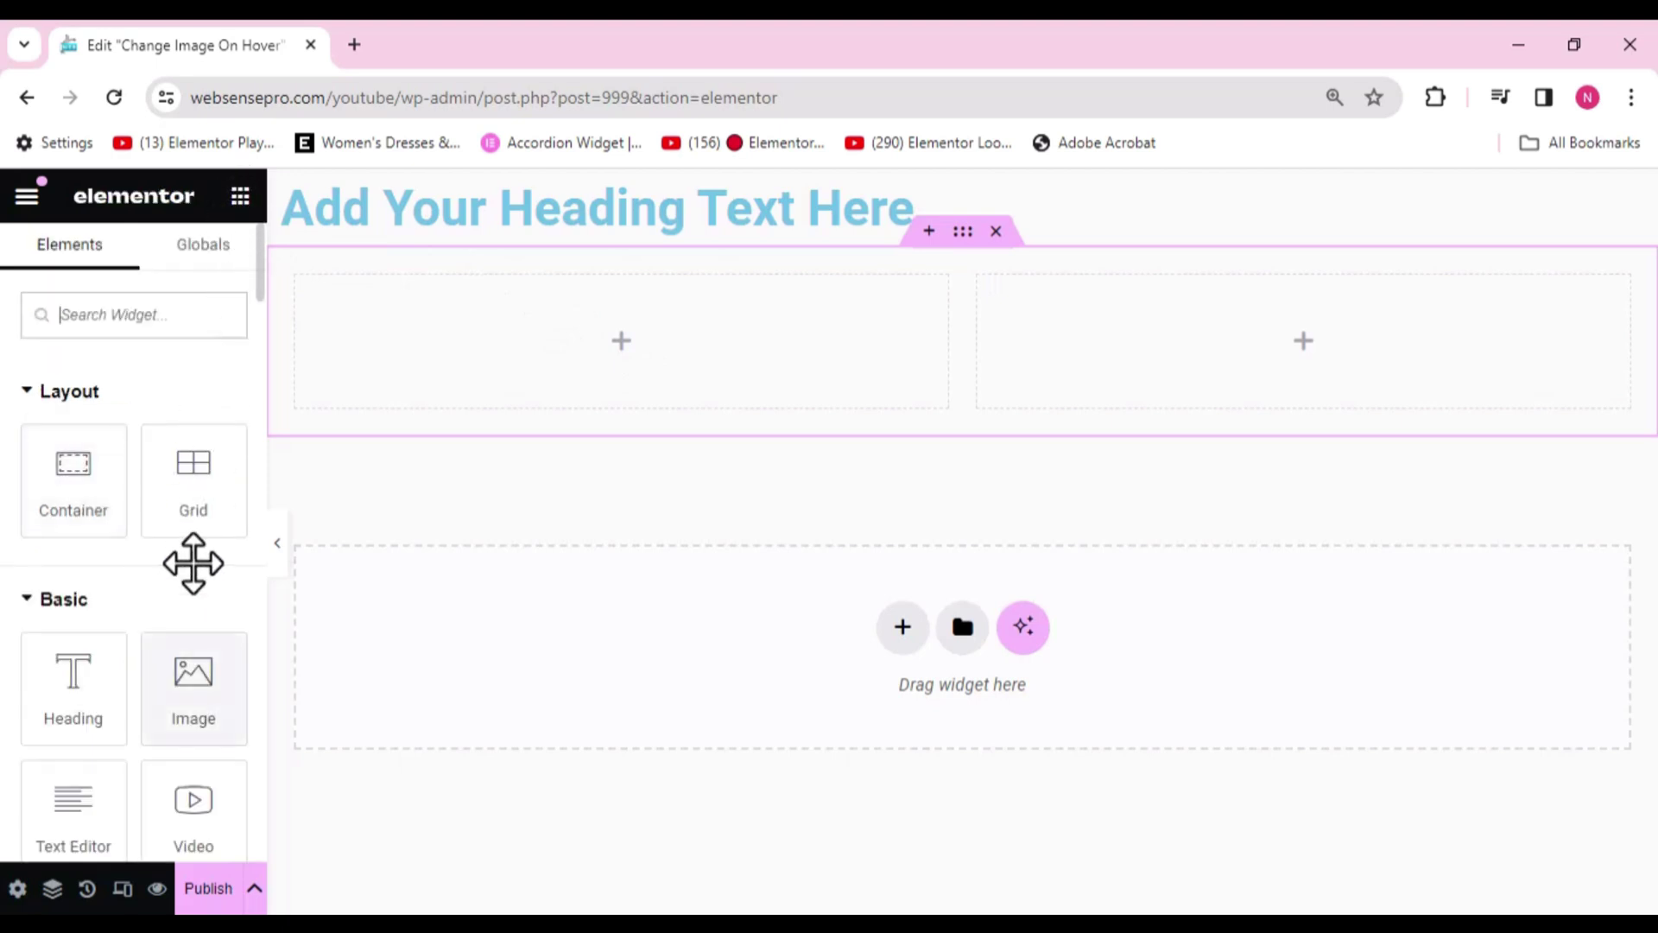
drag(175, 709, 496, 380)
mouse_move(149, 466)
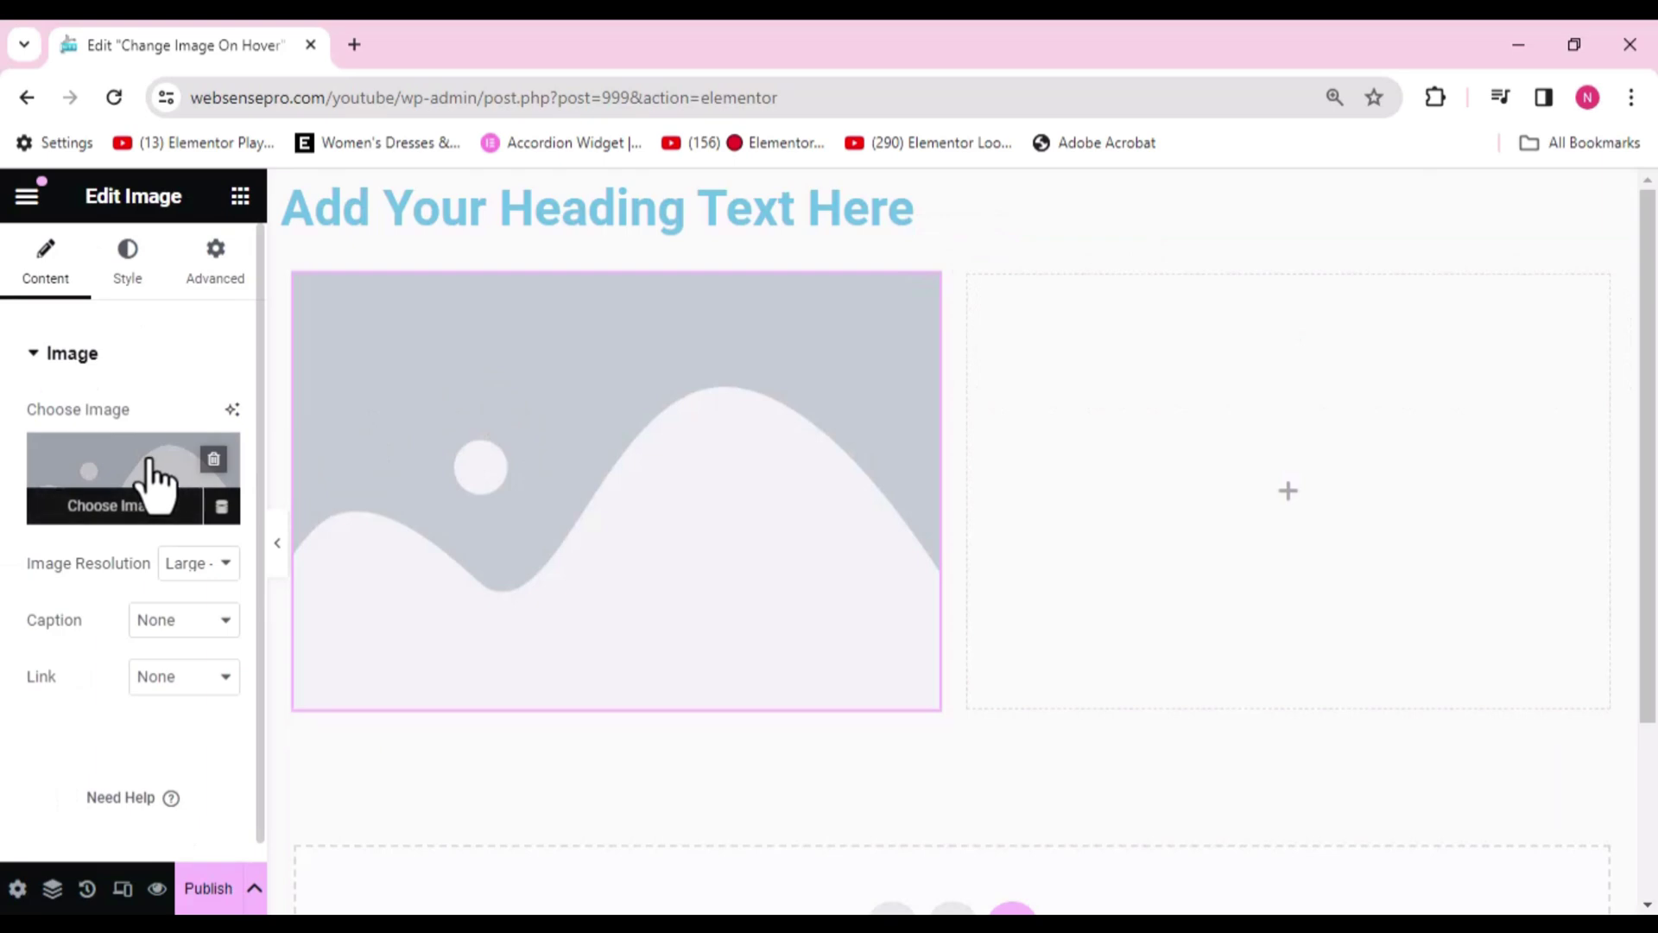
Step: Set the left image to the Eiffel Tower photo from the media library
click(152, 479)
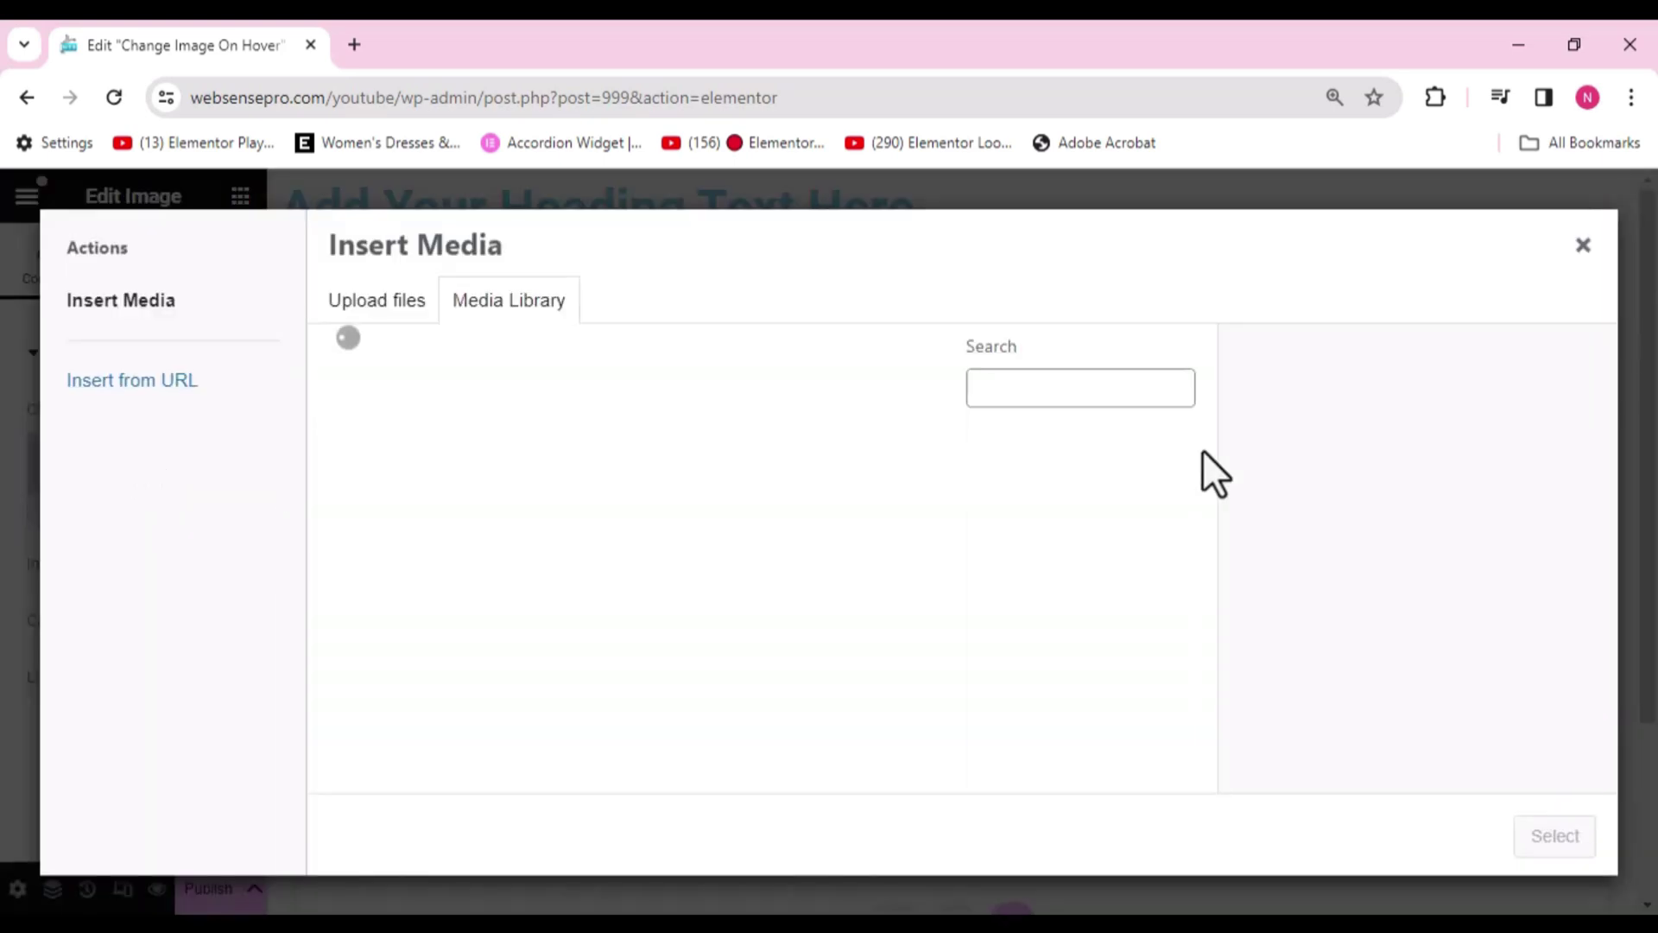
drag(1202, 449, 1205, 532)
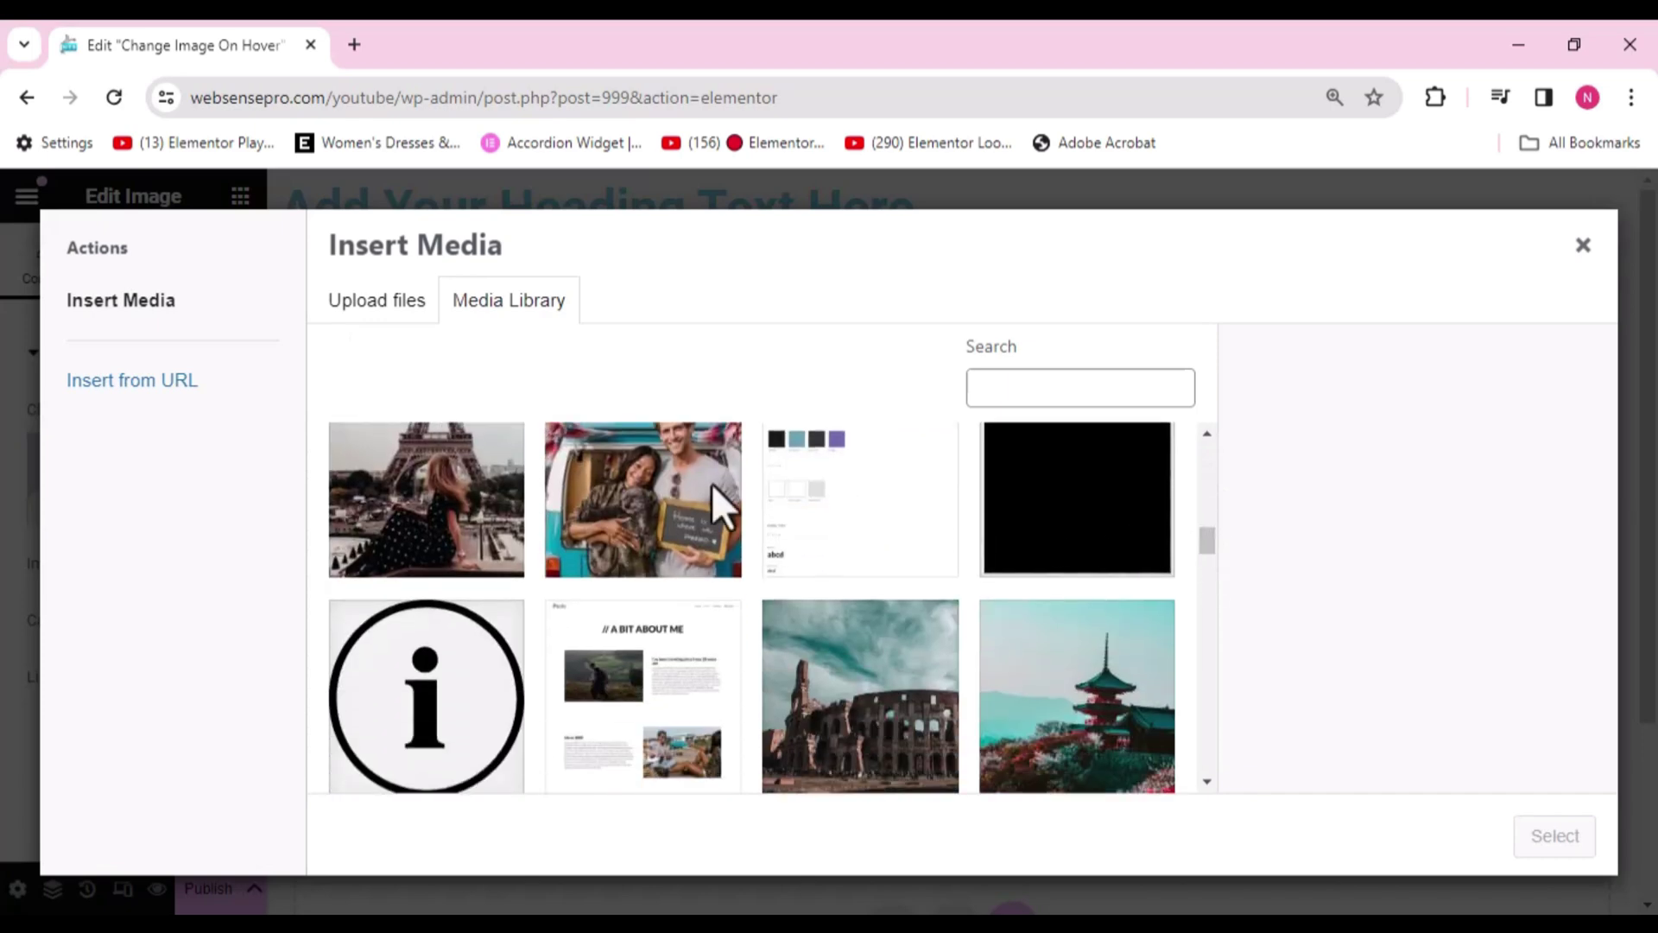
click(481, 483)
click(1568, 834)
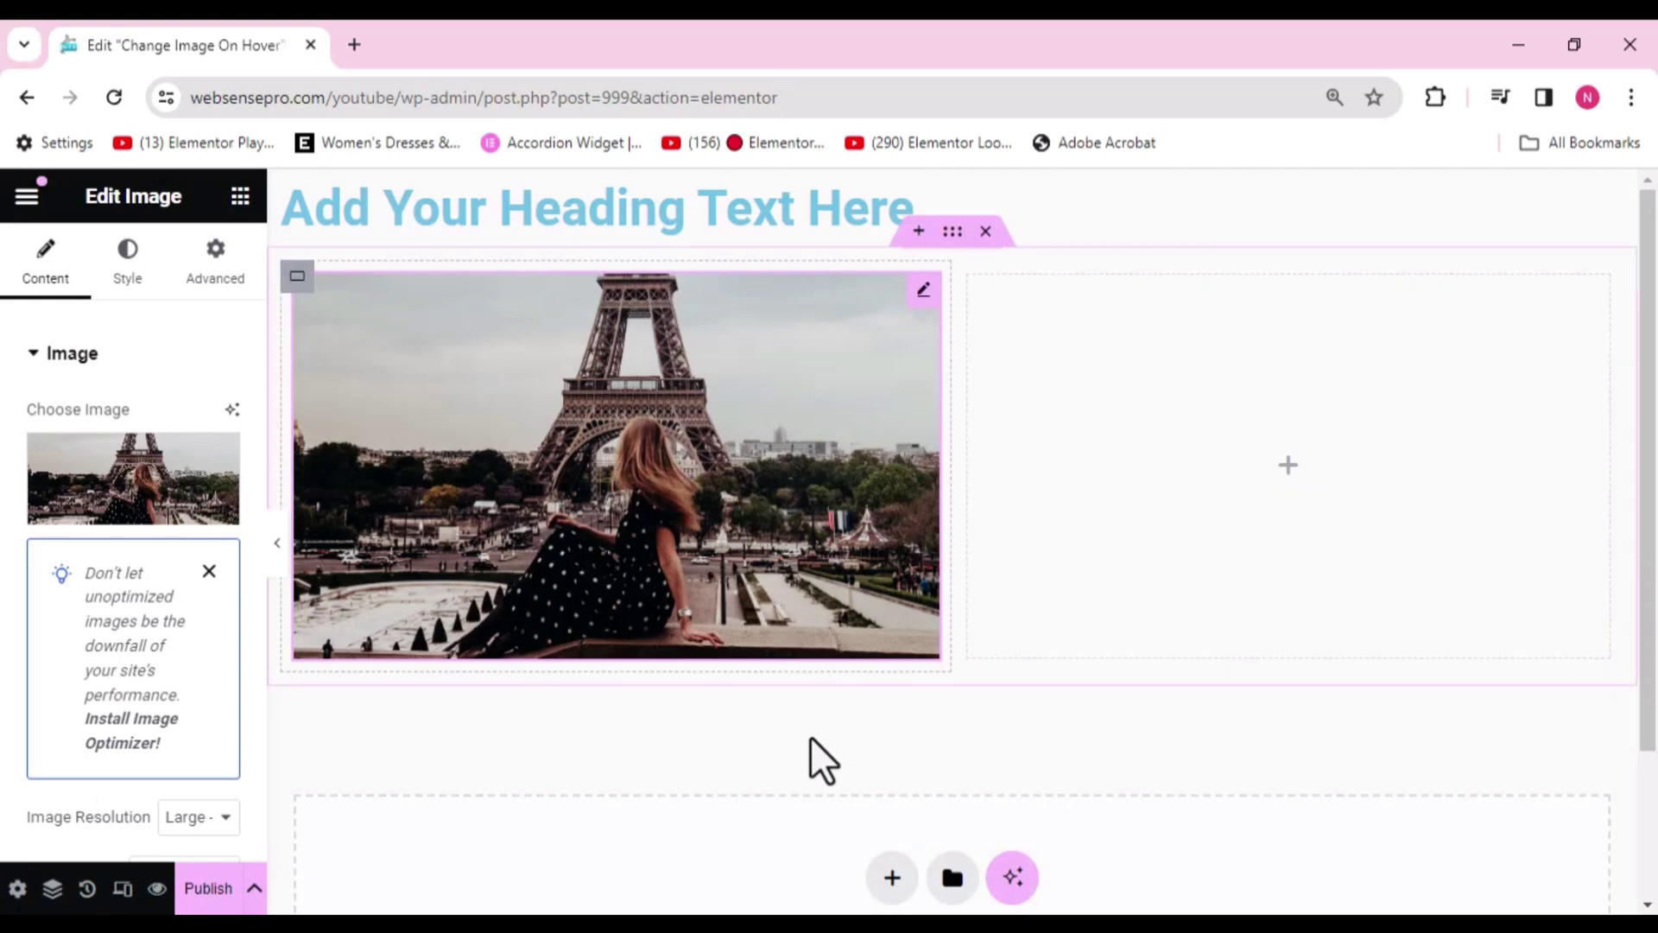
Step: Give the image the CSS class img-hover and publish the page
click(213, 273)
scroll(214, 285, down, 6)
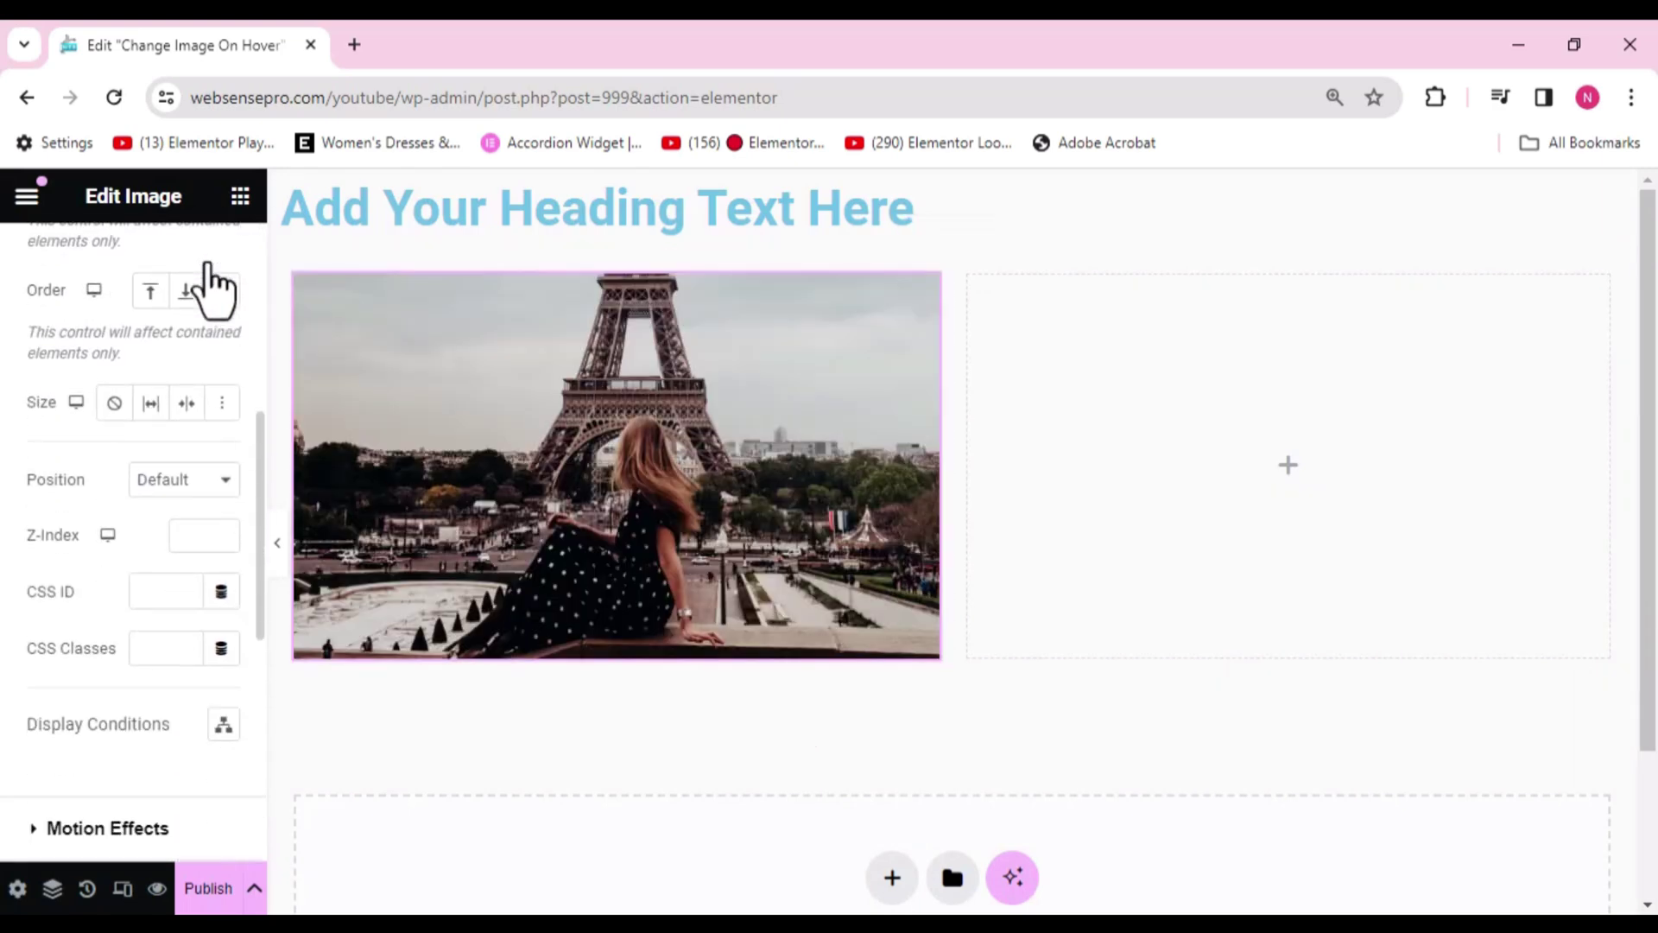
click(156, 652)
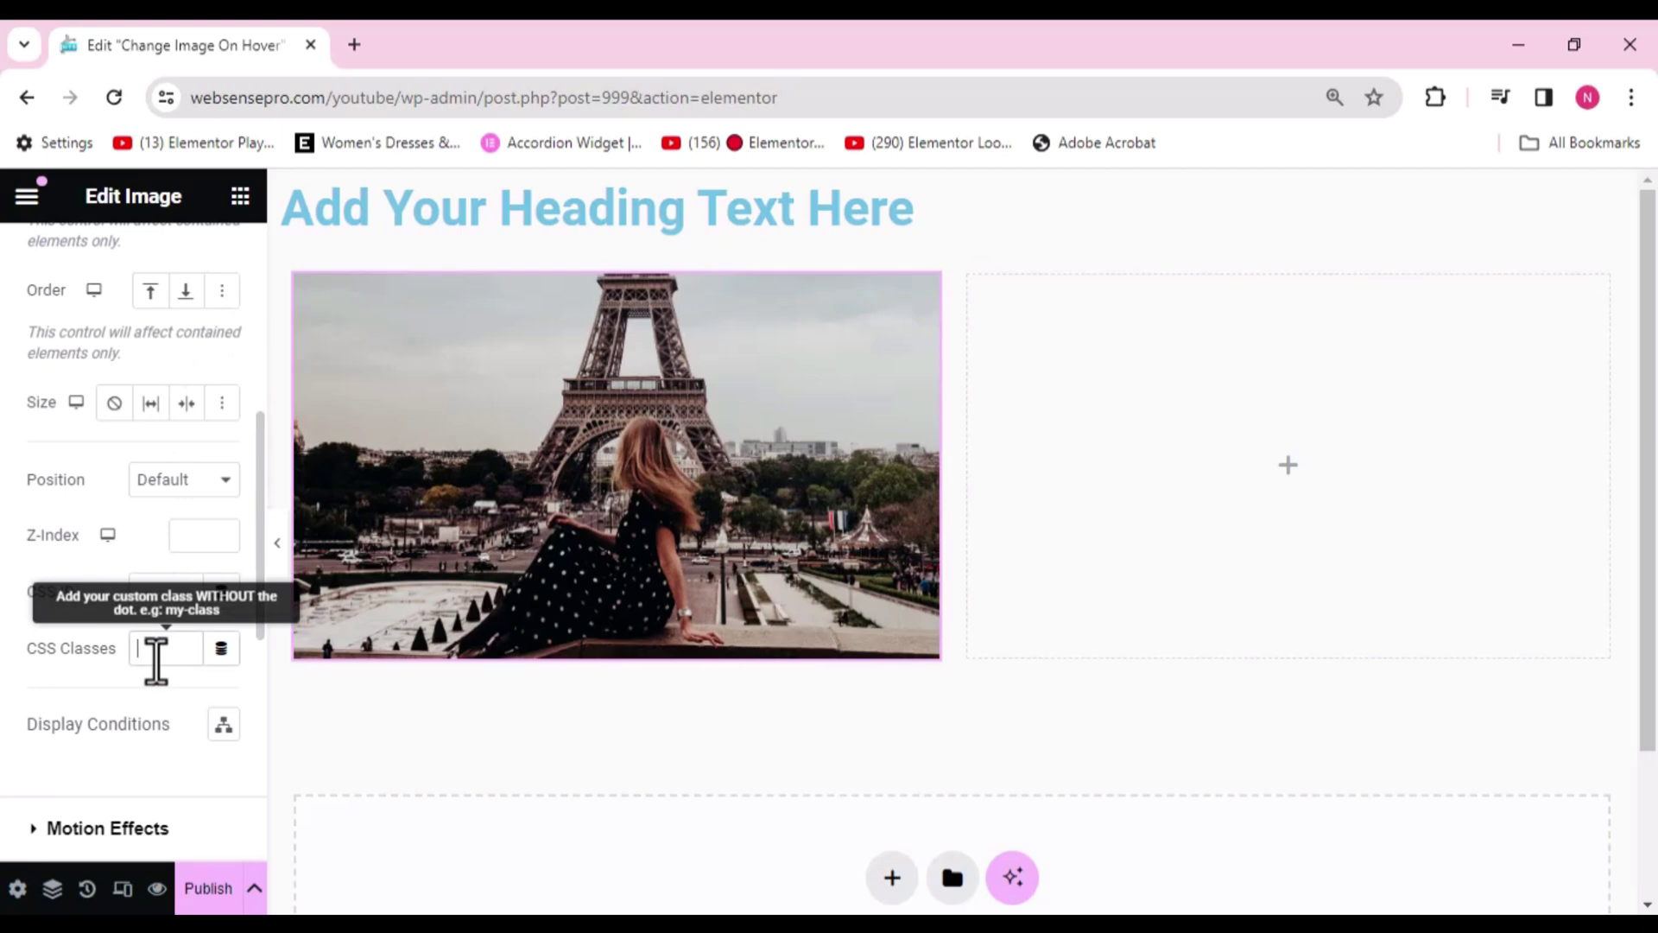
text(img)
text(-hover)
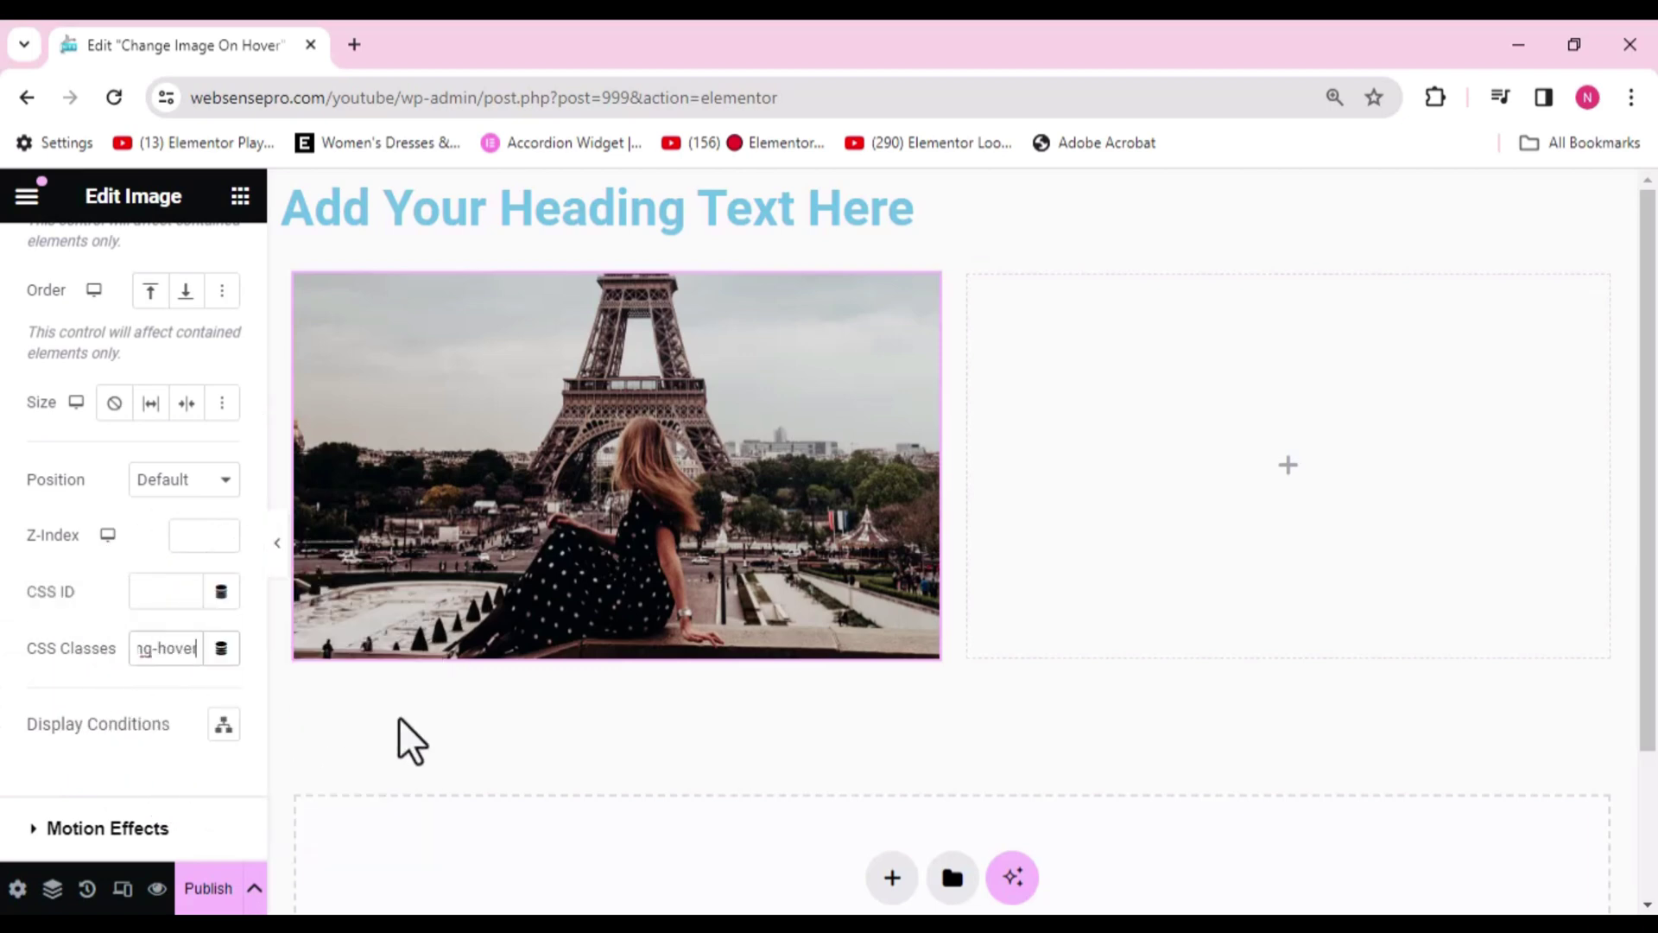
click(208, 889)
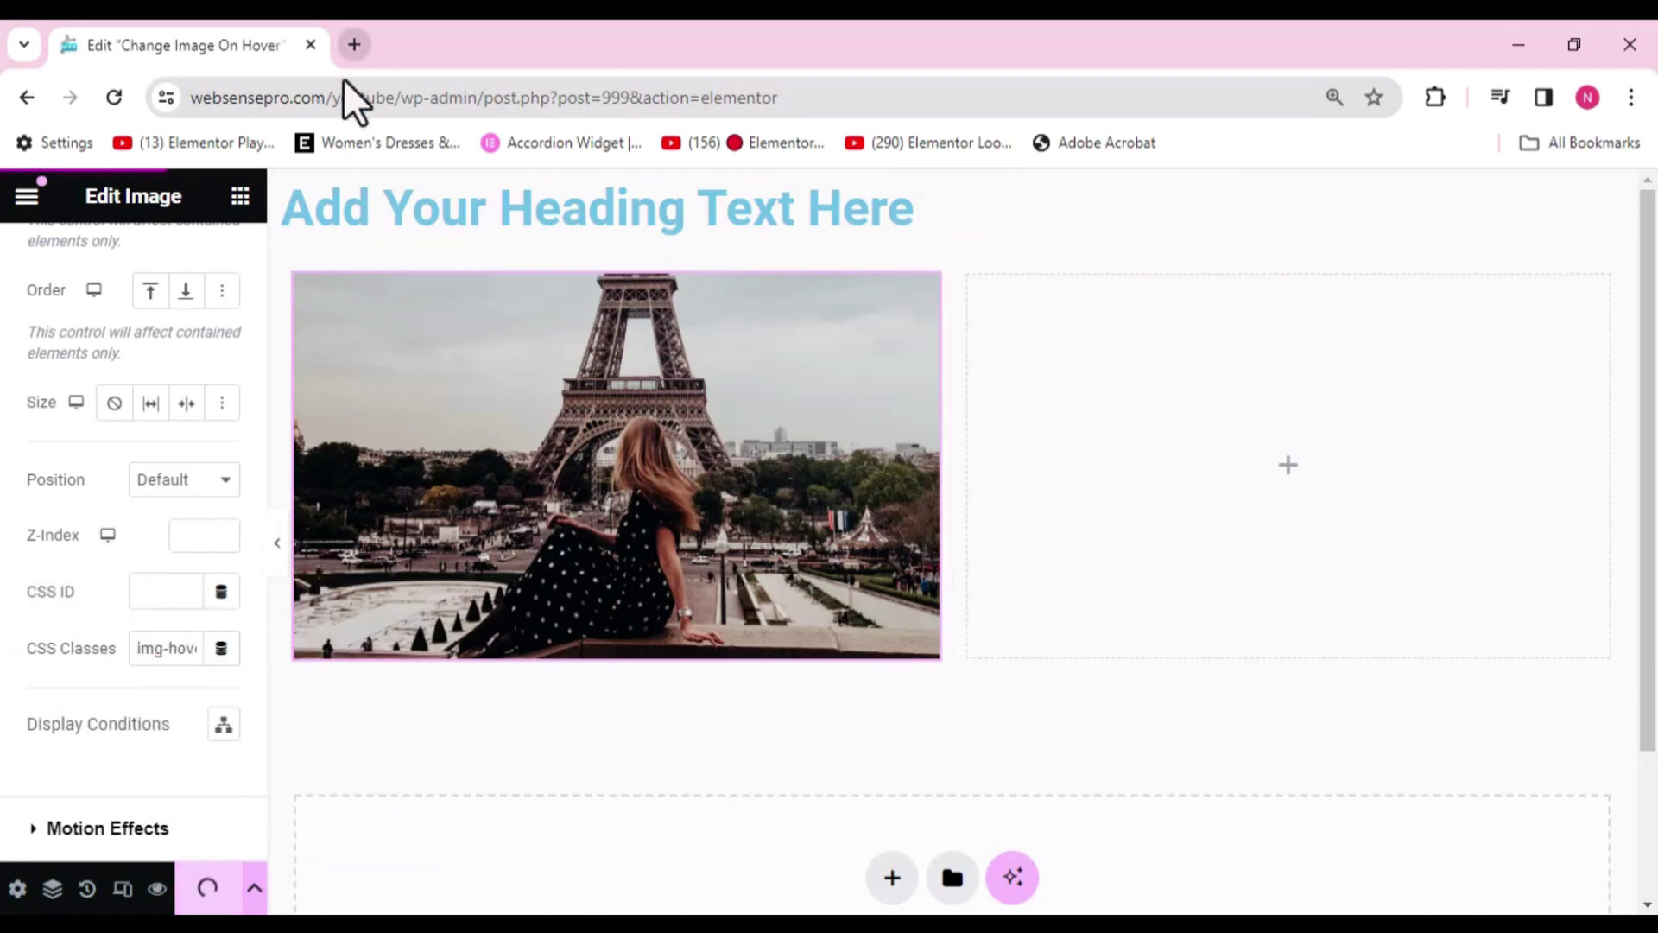
Step: In a new tab, go to the dashboard and open Elementor's Custom Code list
click(352, 44)
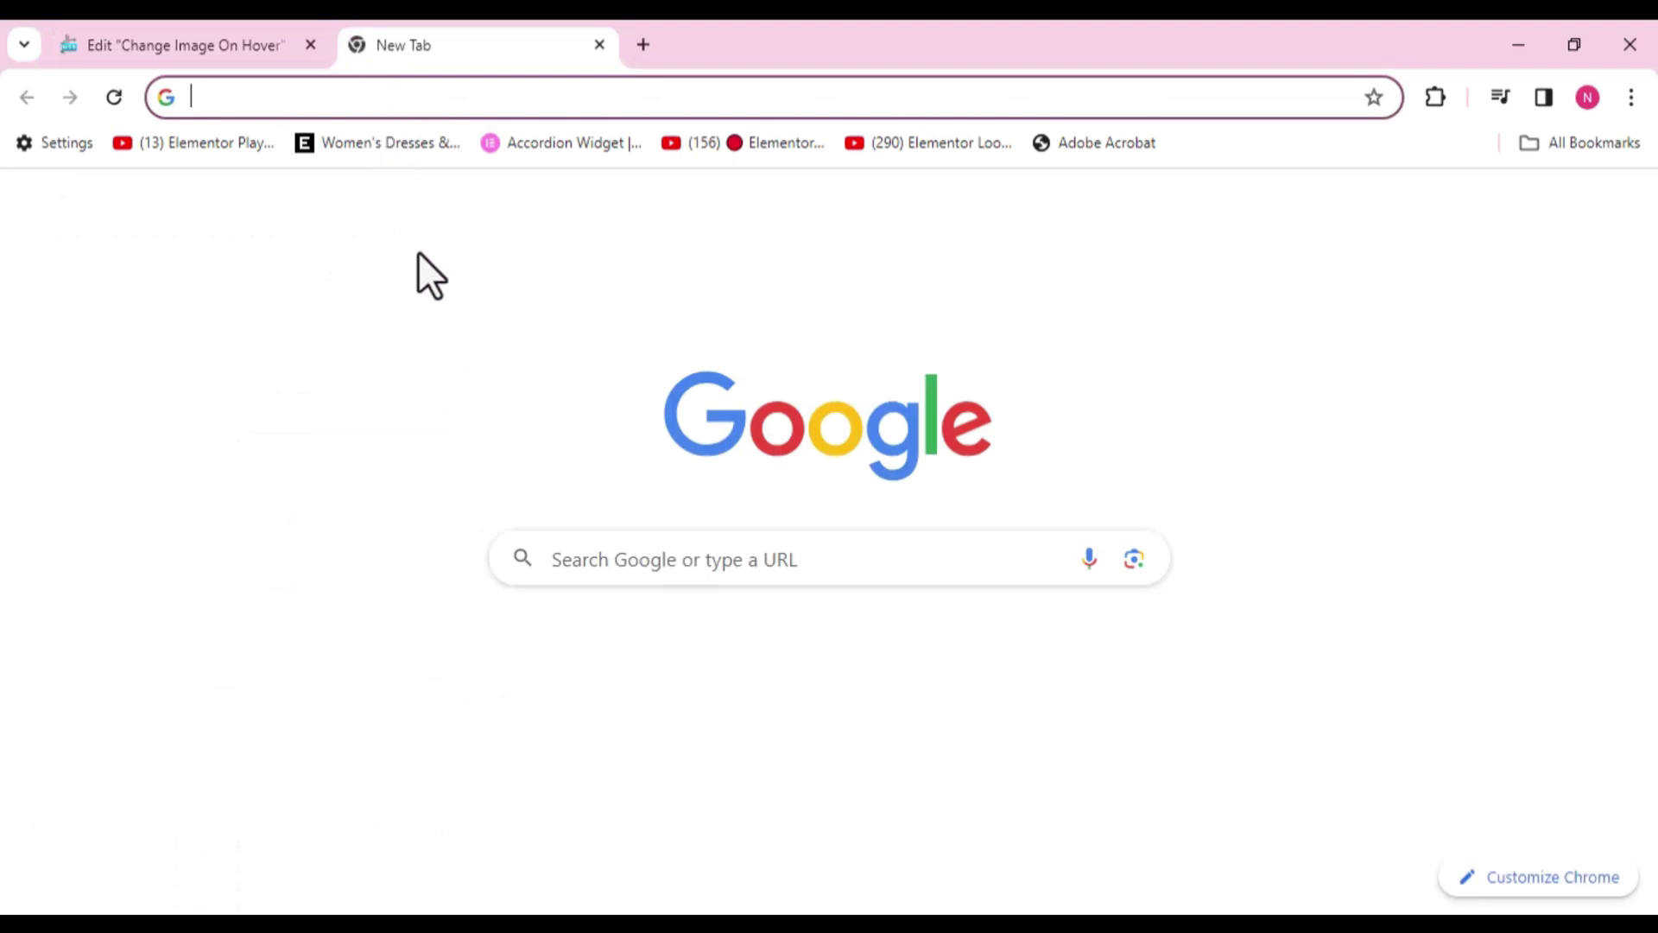
click(560, 699)
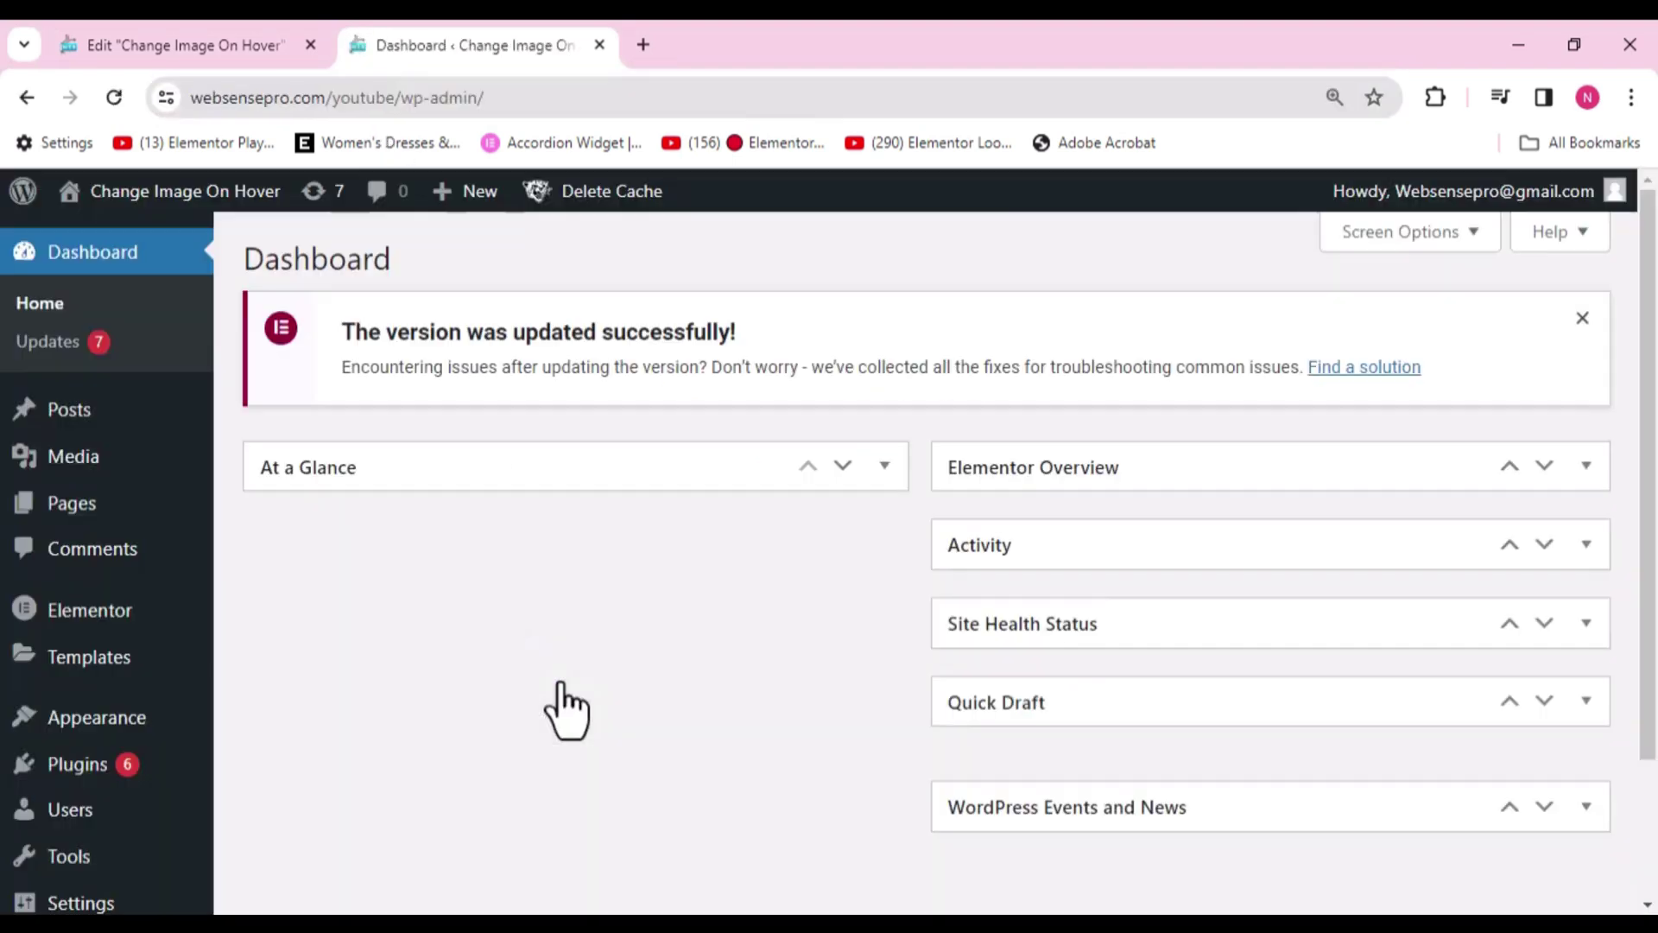
mouse_move(169, 641)
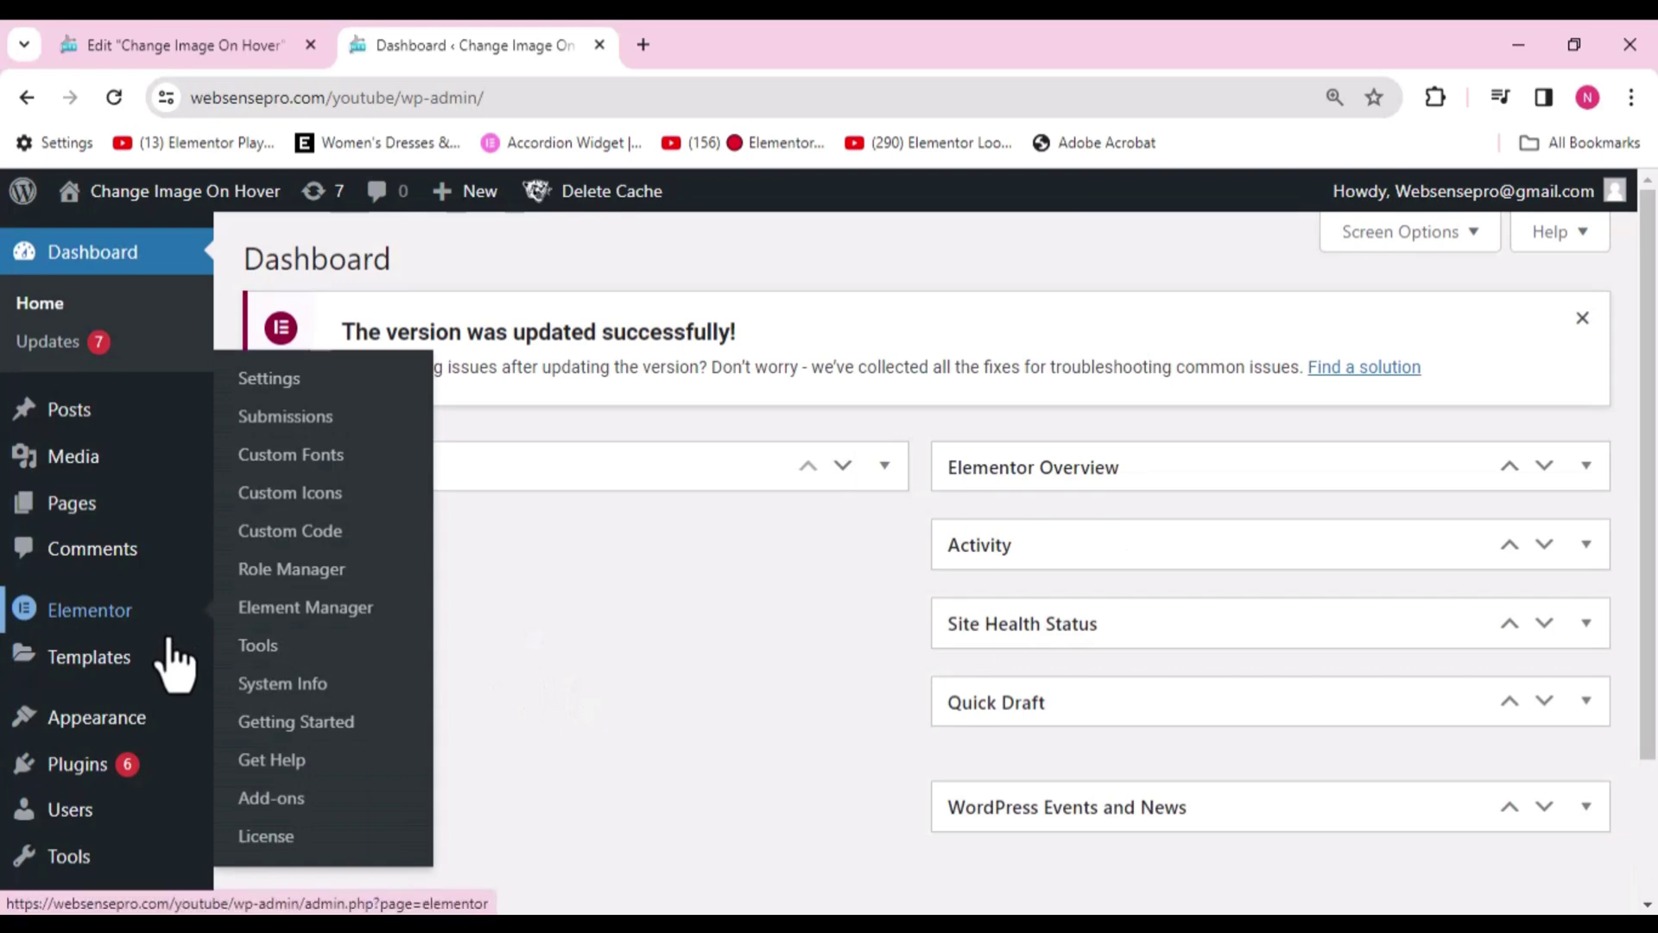
click(285, 539)
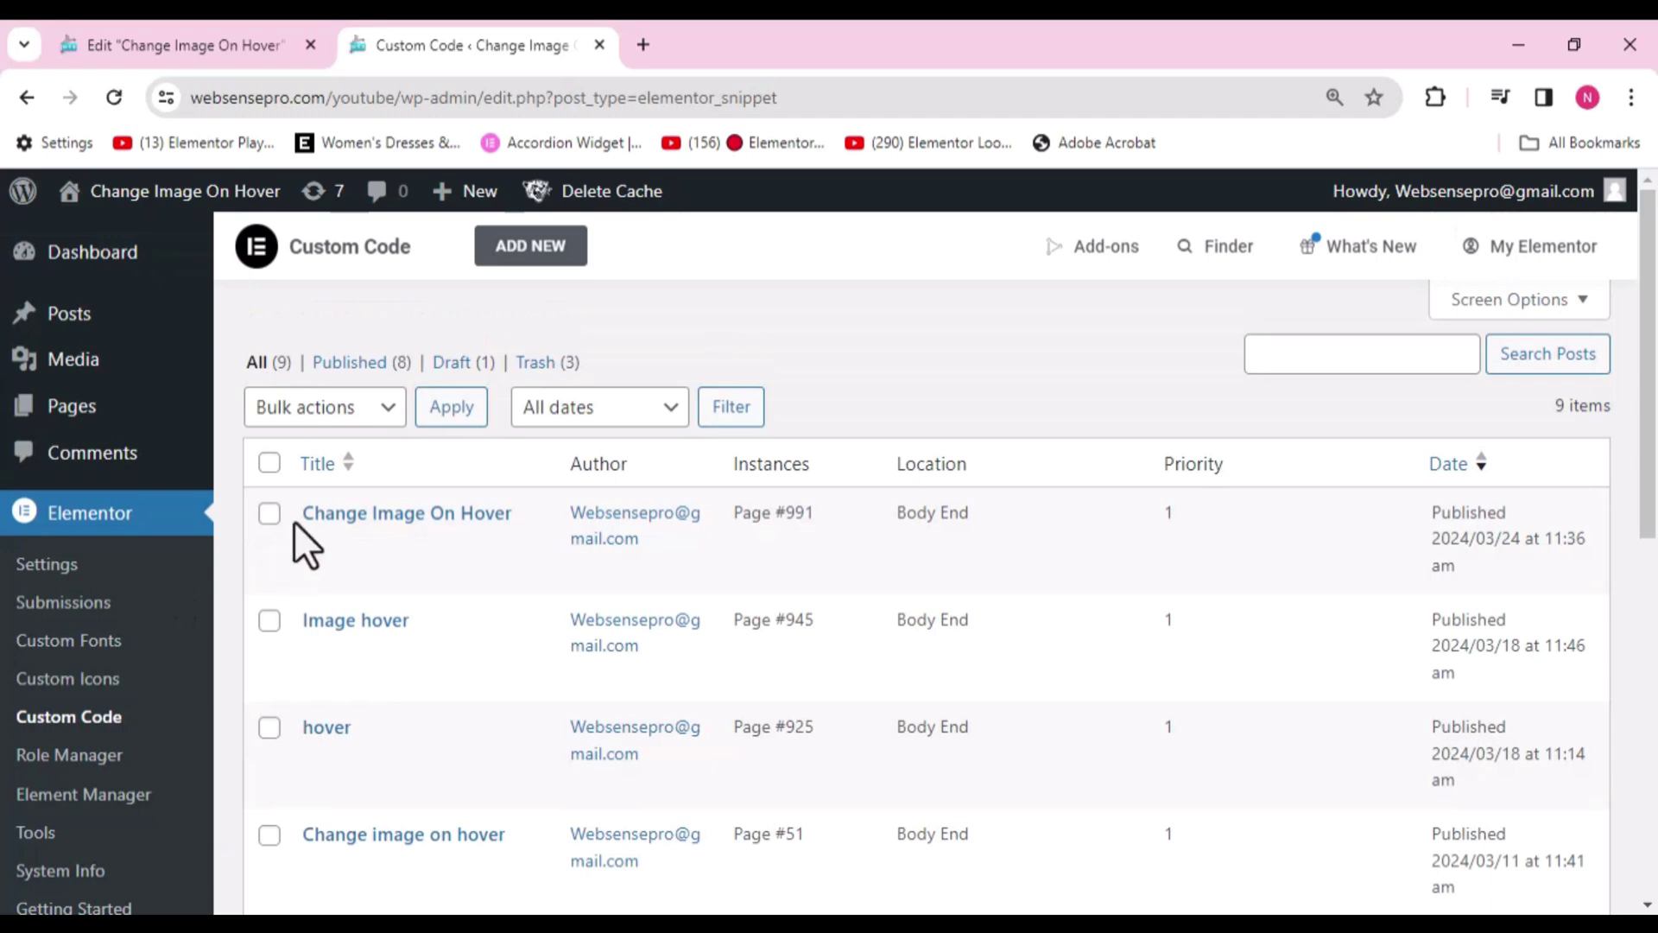
Step: Create snippet 'Change Image On Hover (Elementor)' at </body> - End with Always load jQuery
click(536, 245)
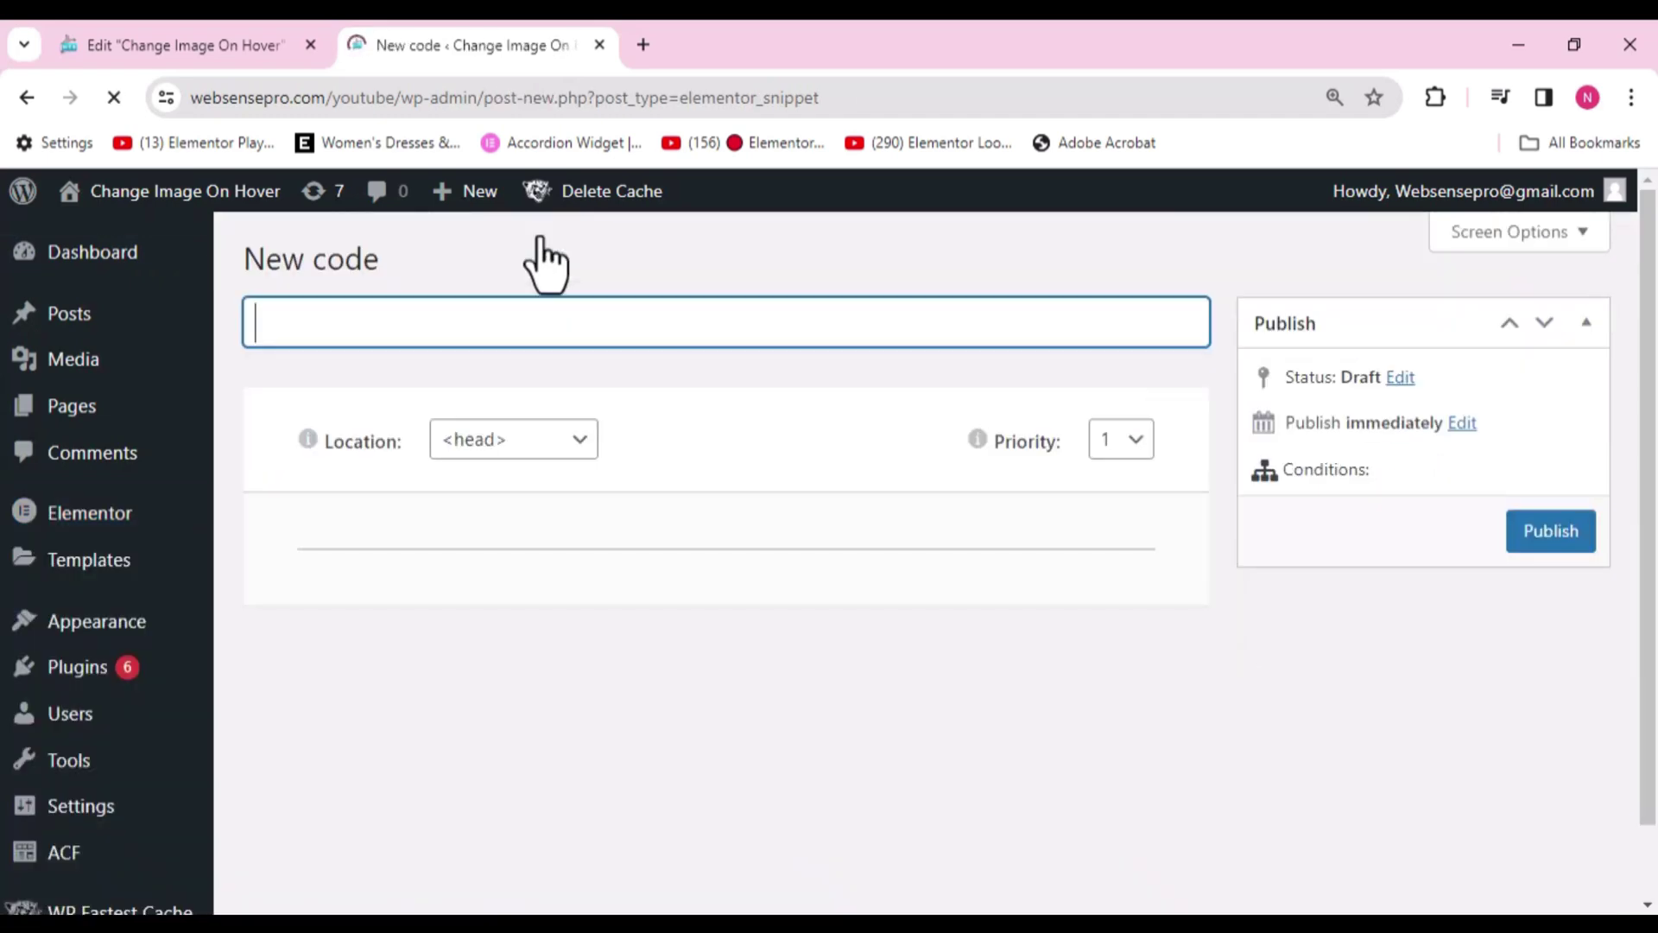
text(Change)
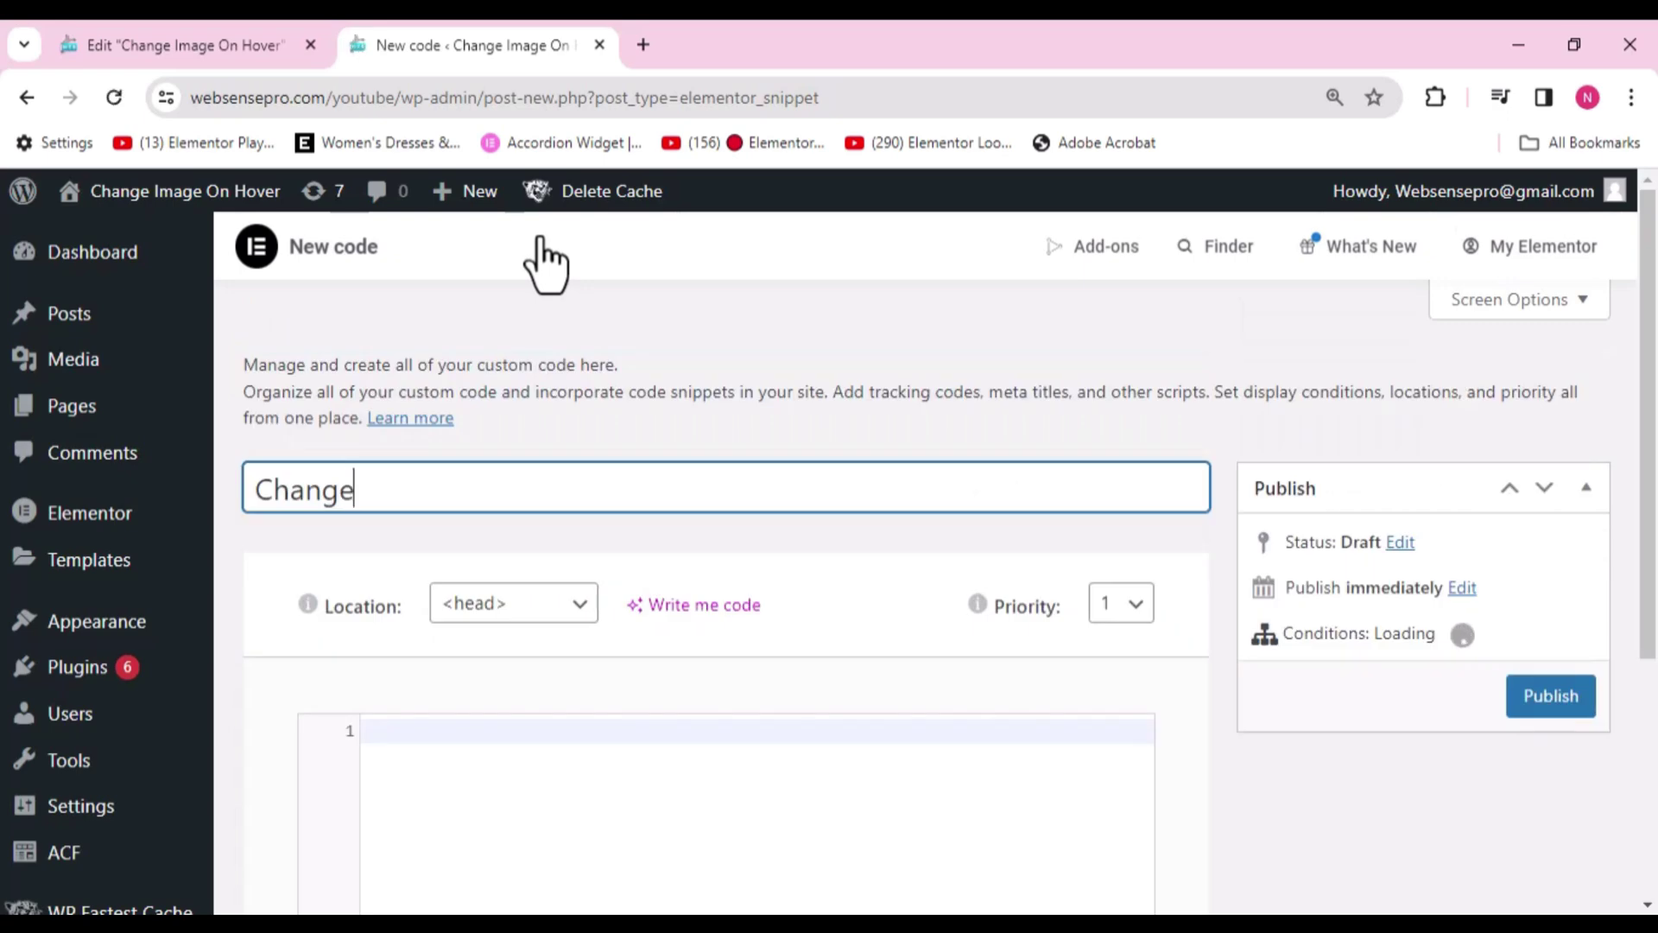
text( Im)
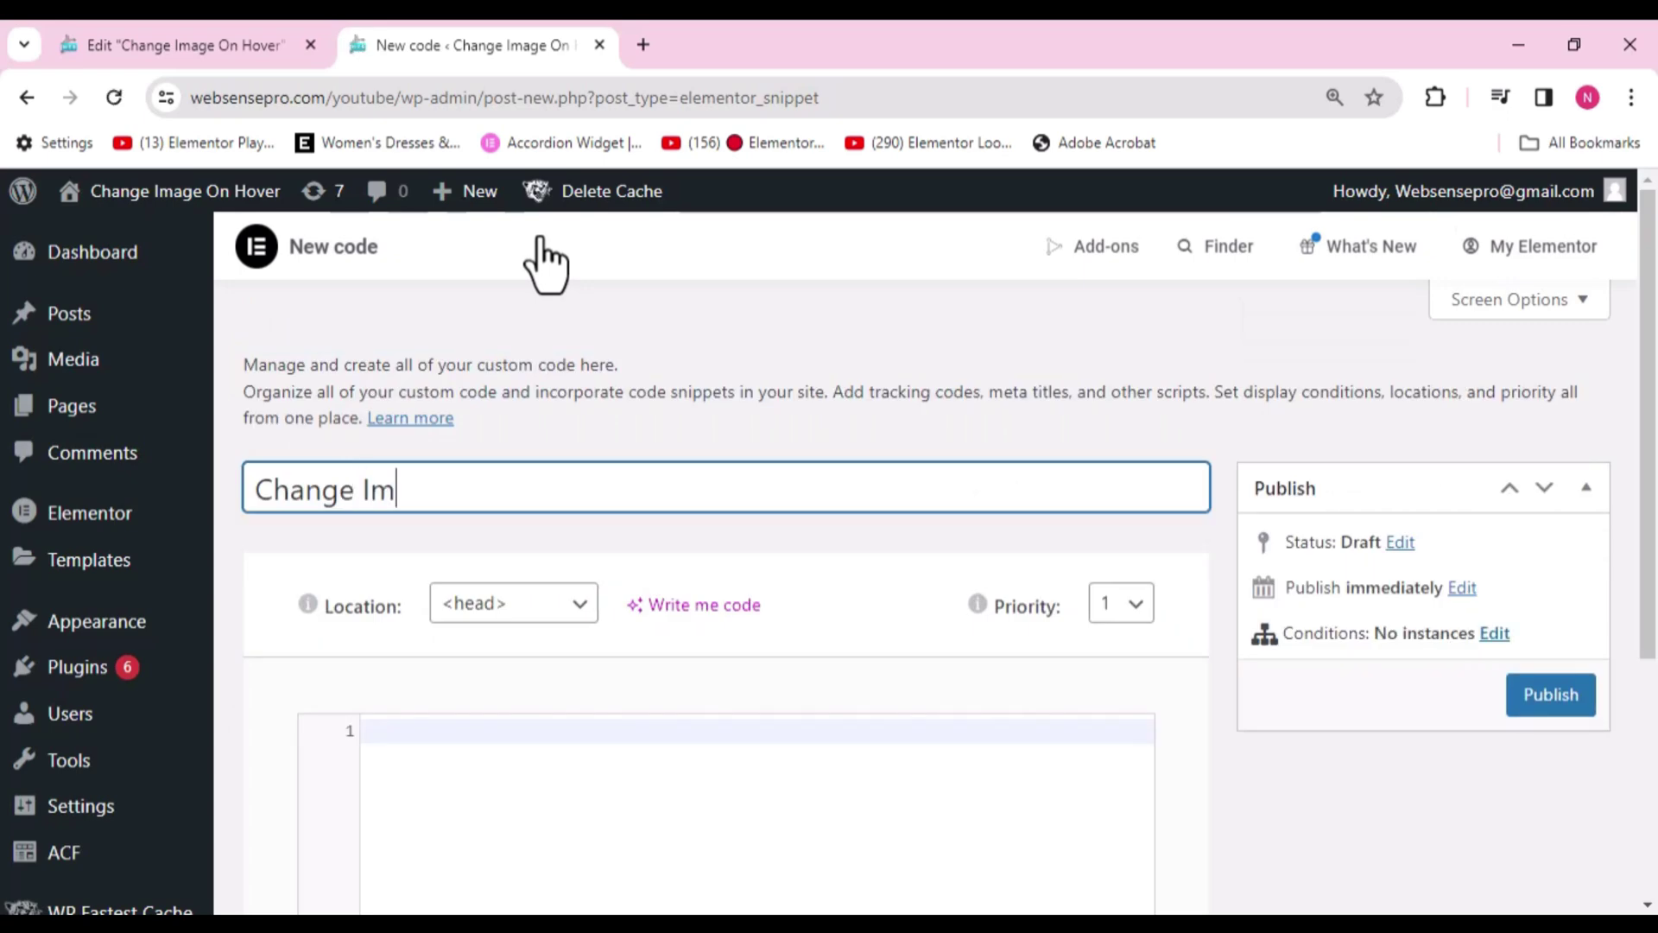
text(age On Hover ()
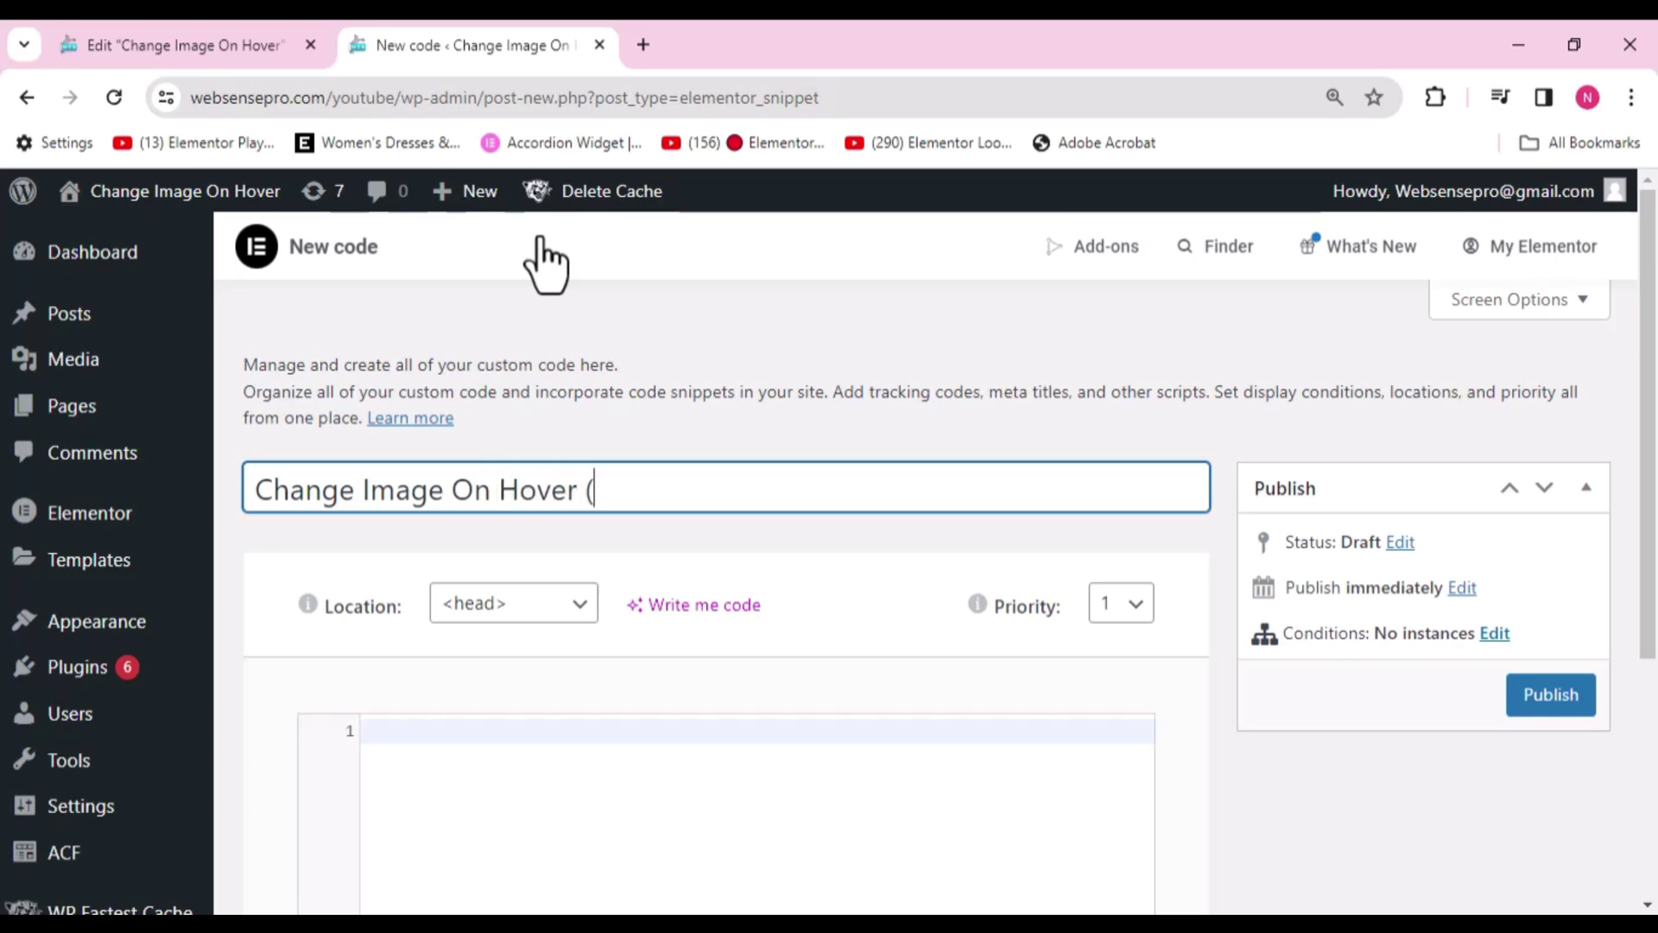
text(Elementor)
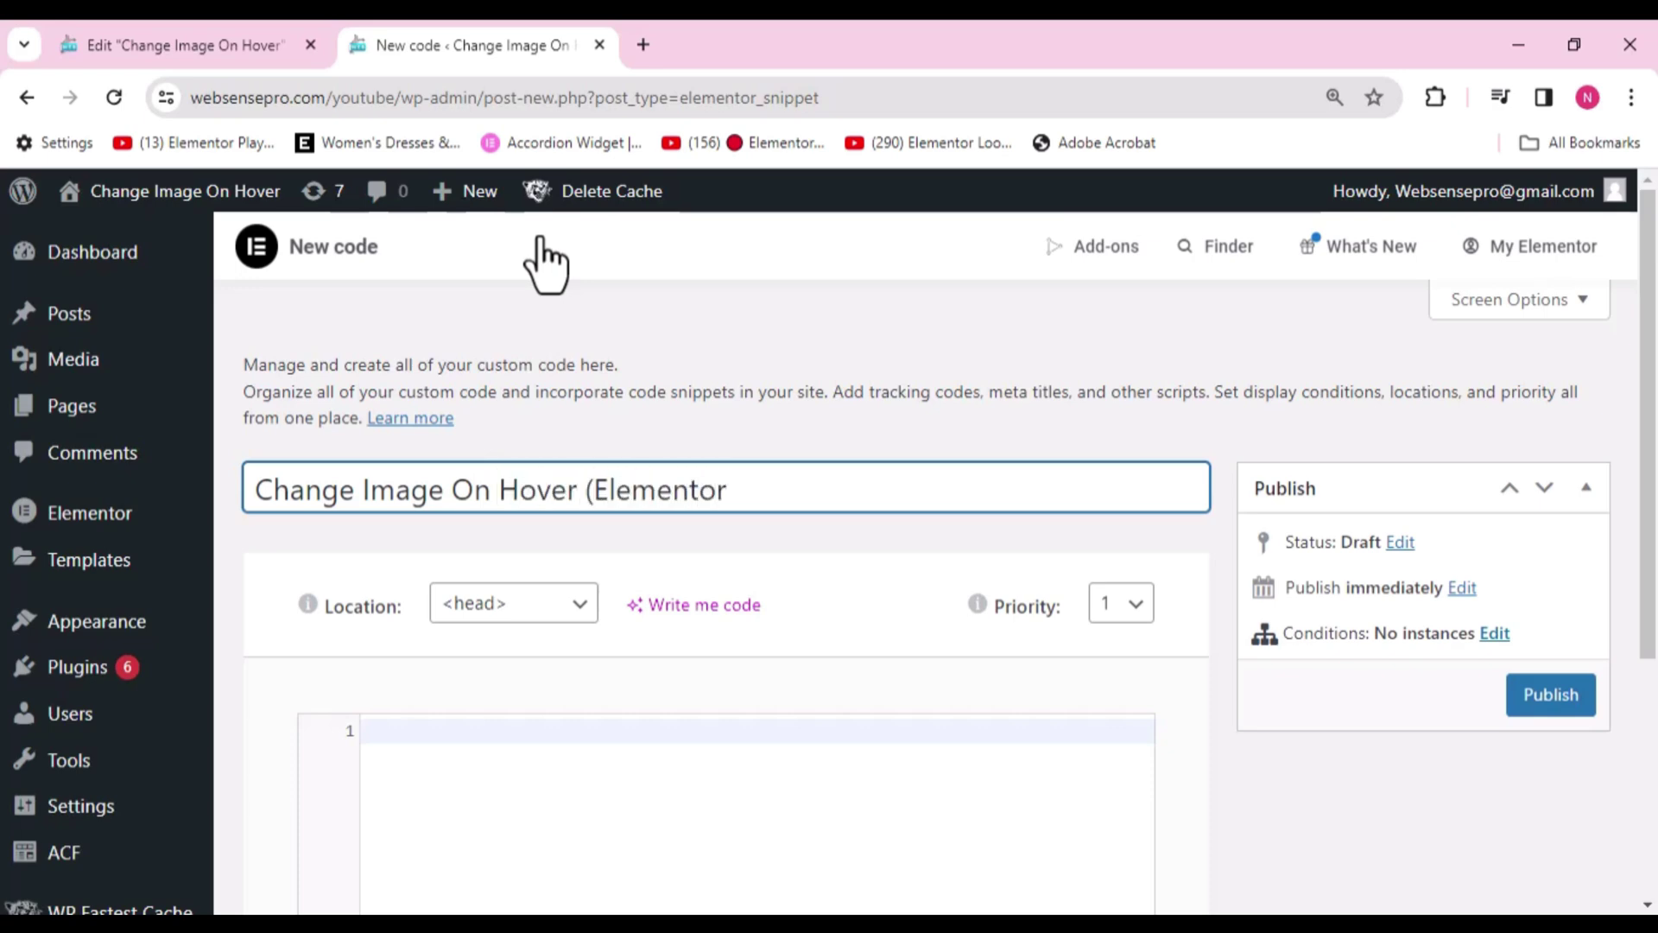
text())
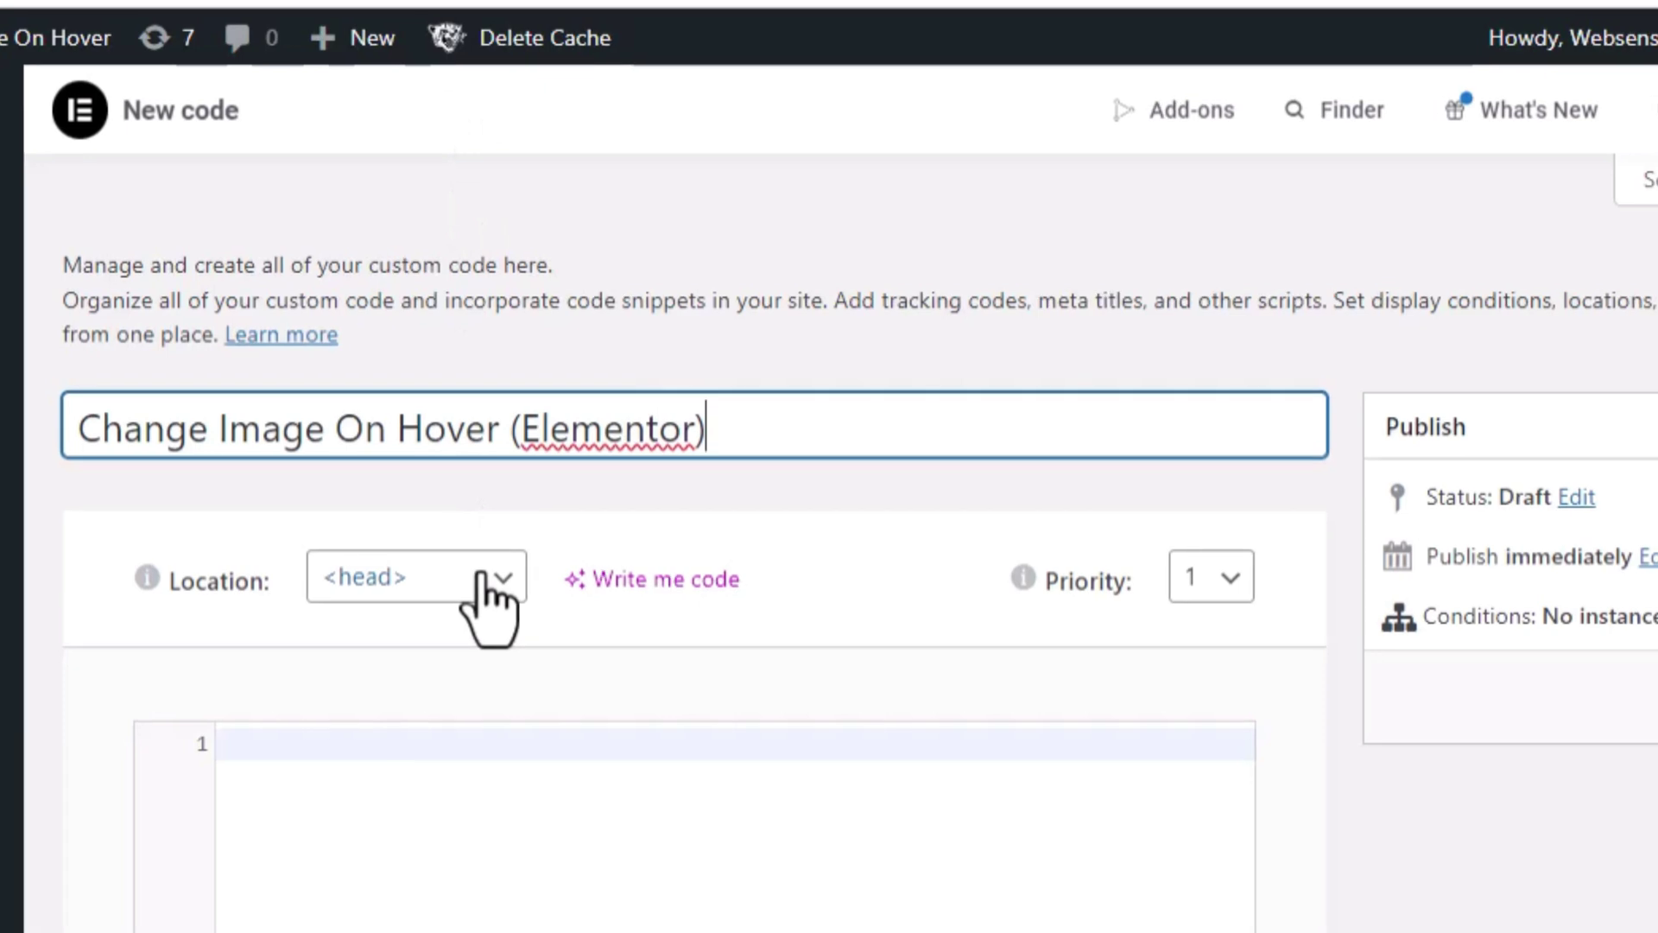
click(481, 576)
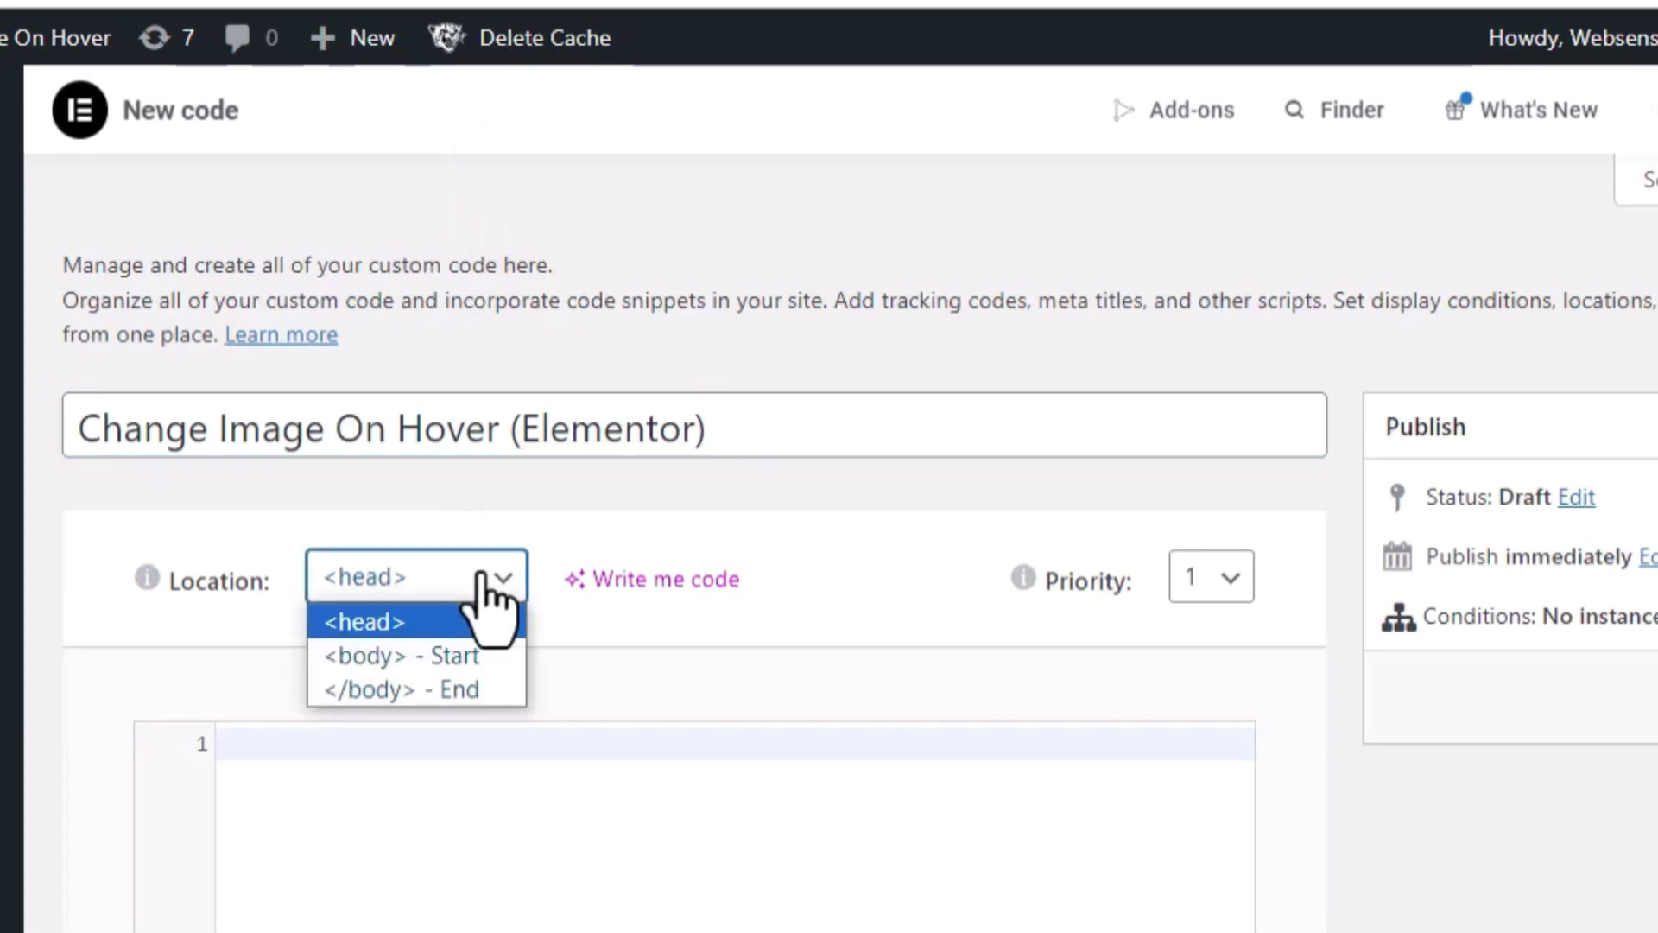
click(471, 691)
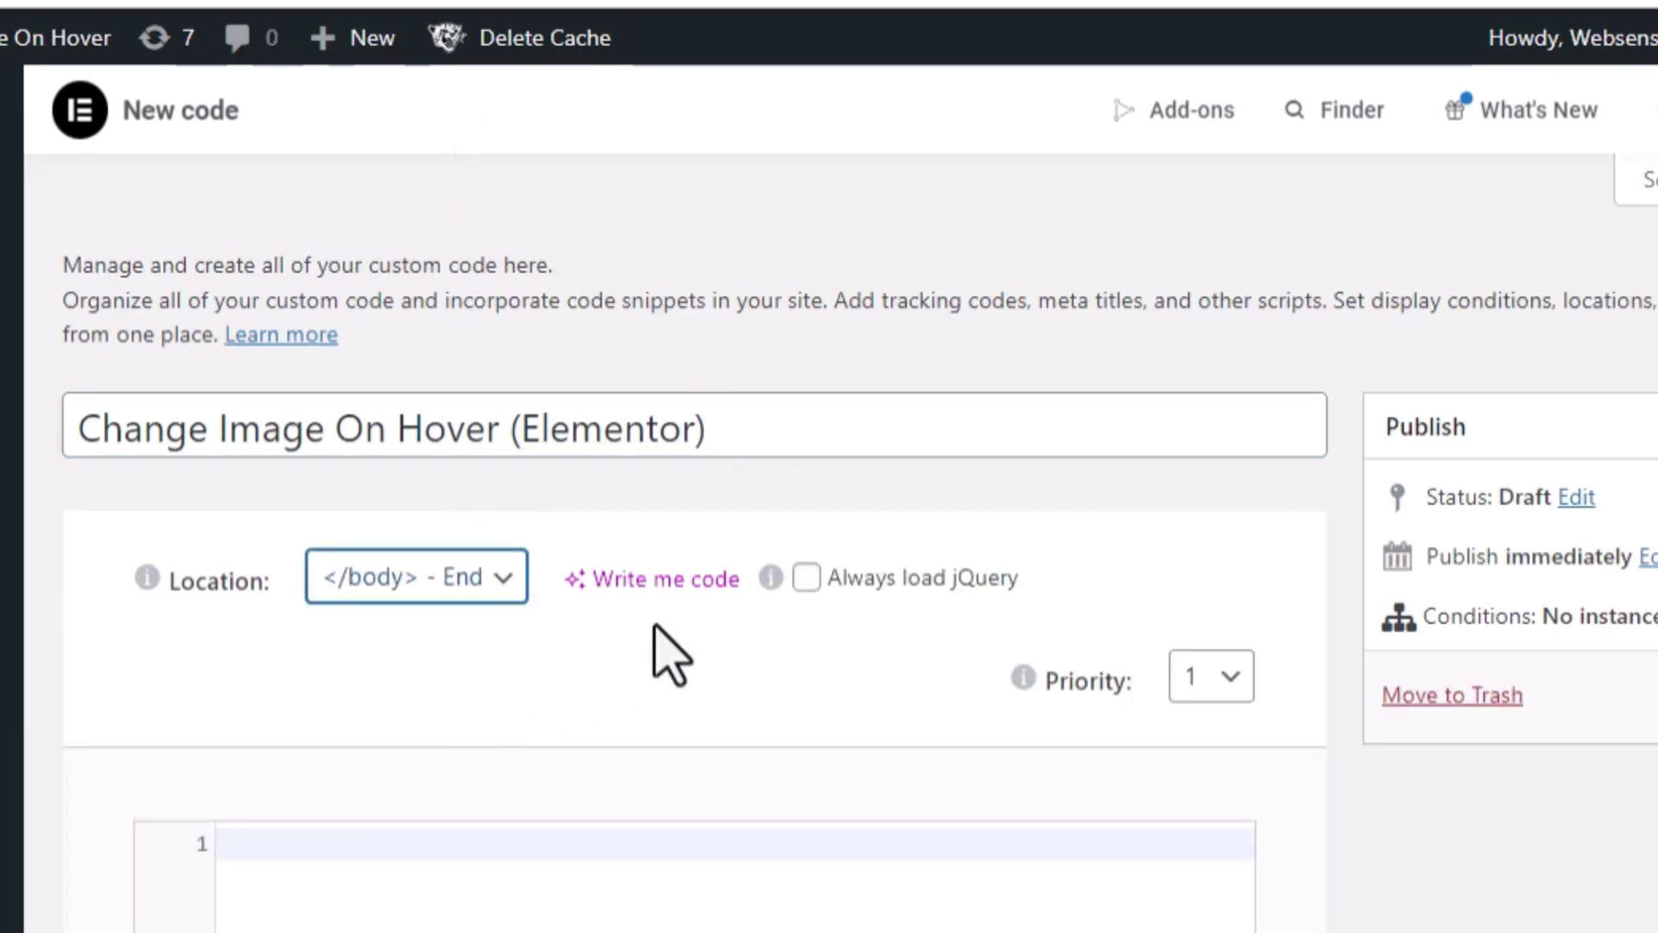
click(806, 577)
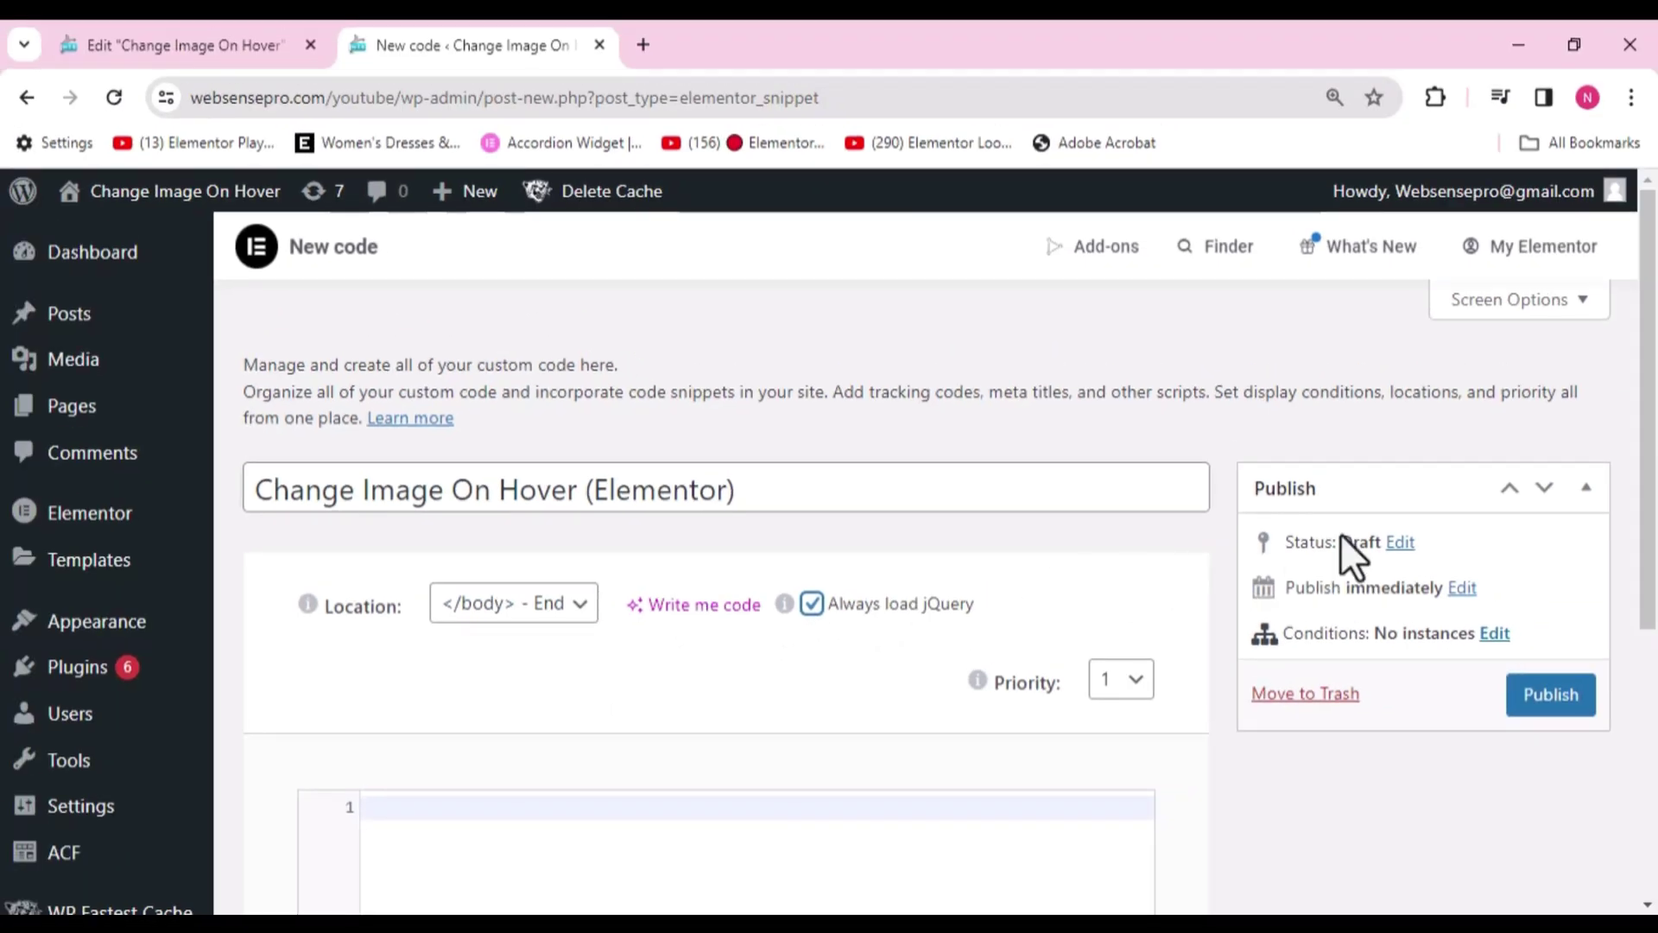
Step: Paste the jQuery hover script into the code editor, leaving both srcset addresses empty
scroll(932, 561, down, 3)
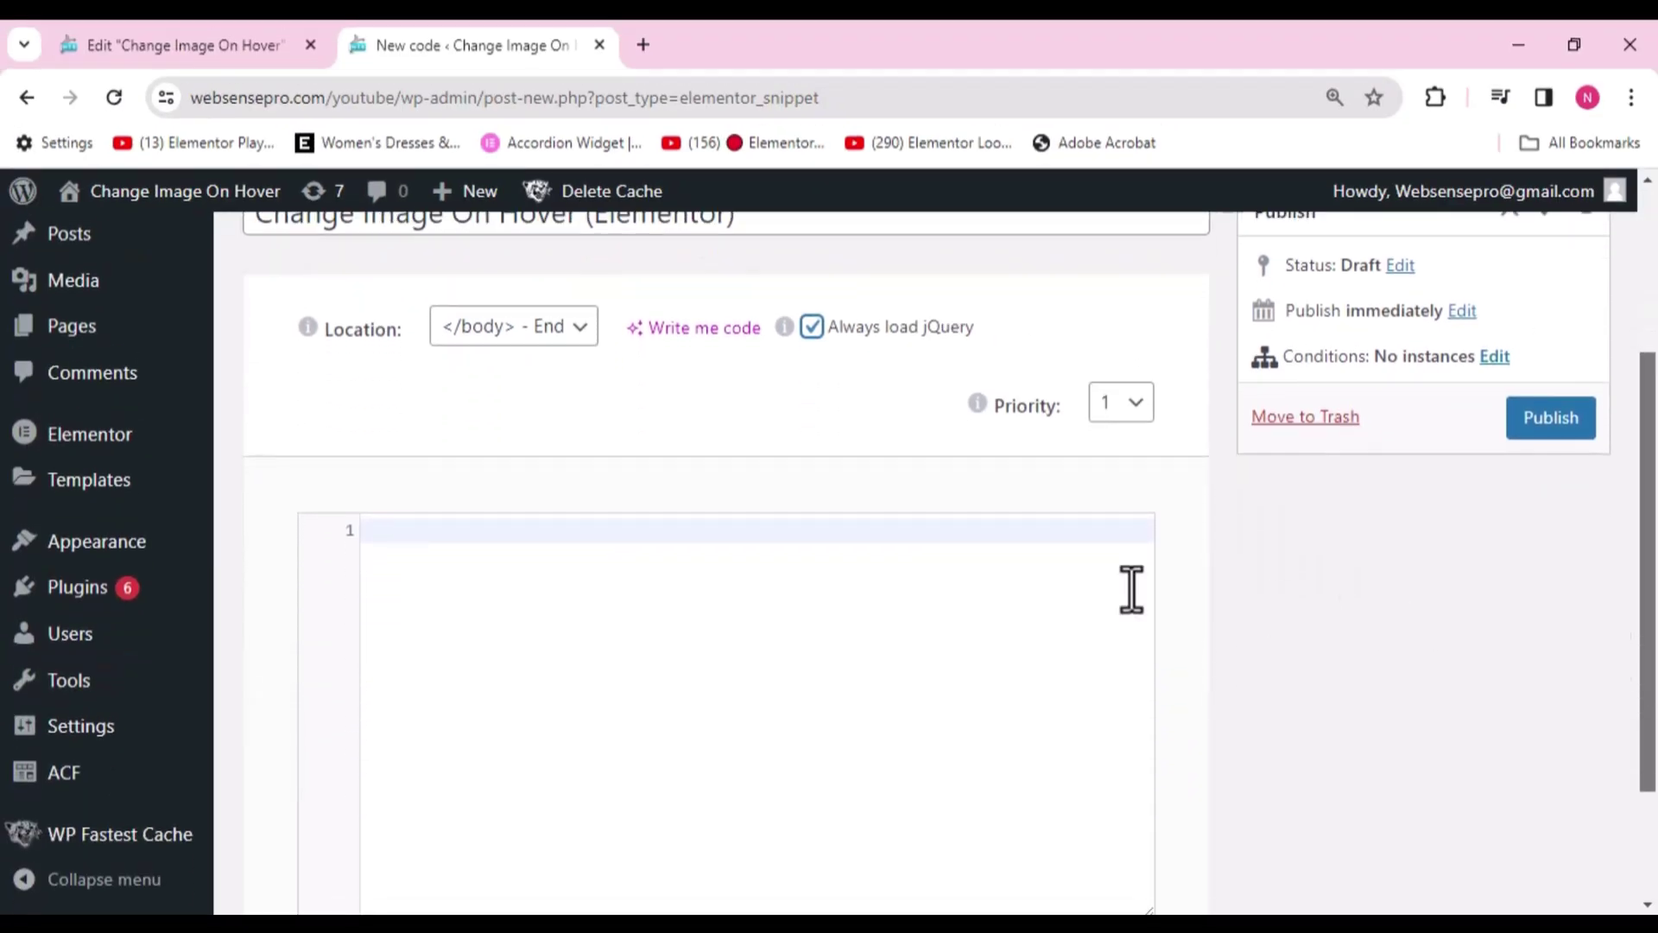
click(684, 528)
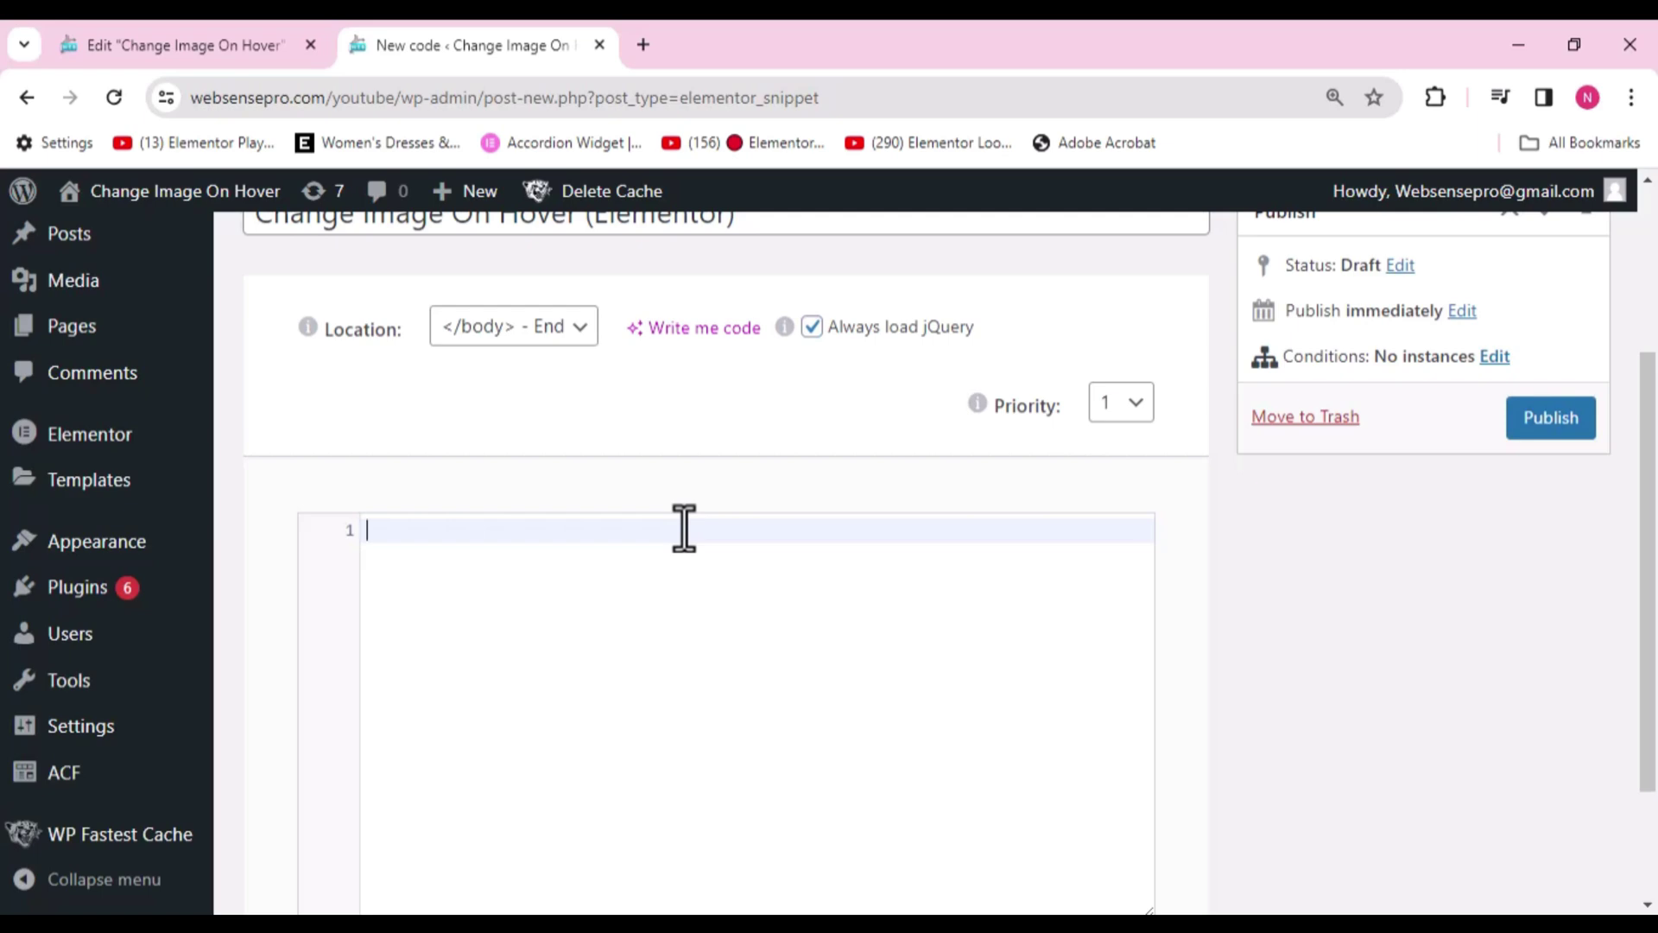
text(<script>     // Change image on hover     jQuery(".img-hover img").hover(function(){   jQuery(this).attr('srcset','');   }, function(){   jQuery(this).attr('srcset',''); }); </script>)
click(653, 653)
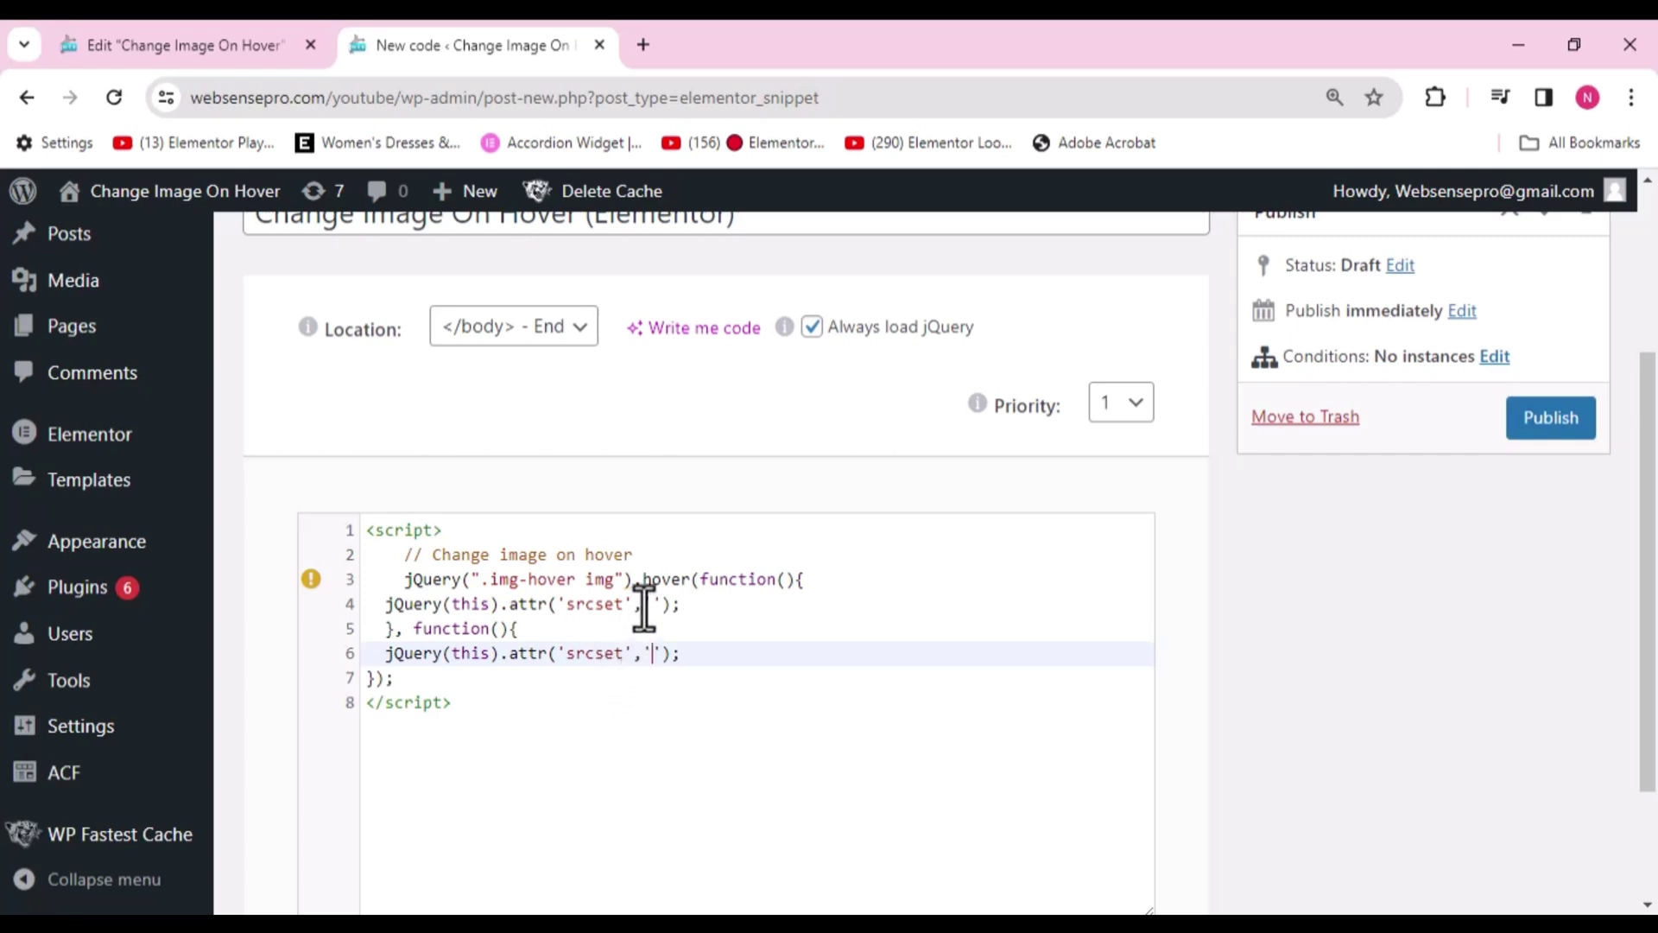
click(175, 39)
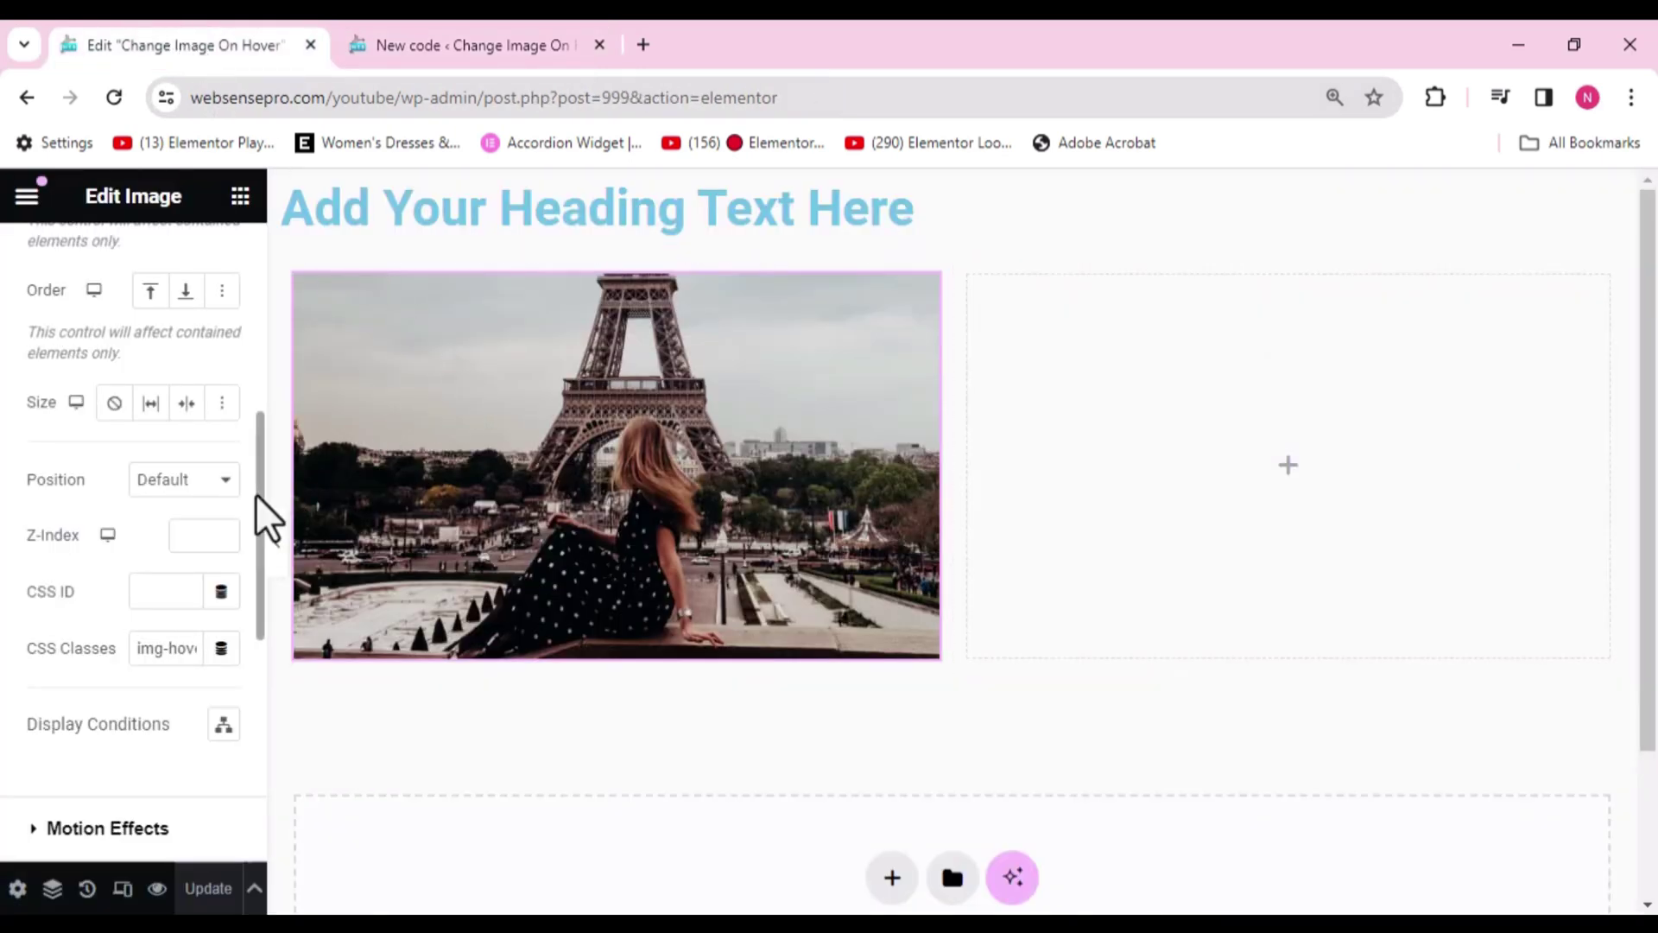
Step: Copy the HomePage-Sightseeing_1.jpg URL from the media library and paste it into line 6
scroll(257, 470, up, 1)
scroll(264, 441, up, 5)
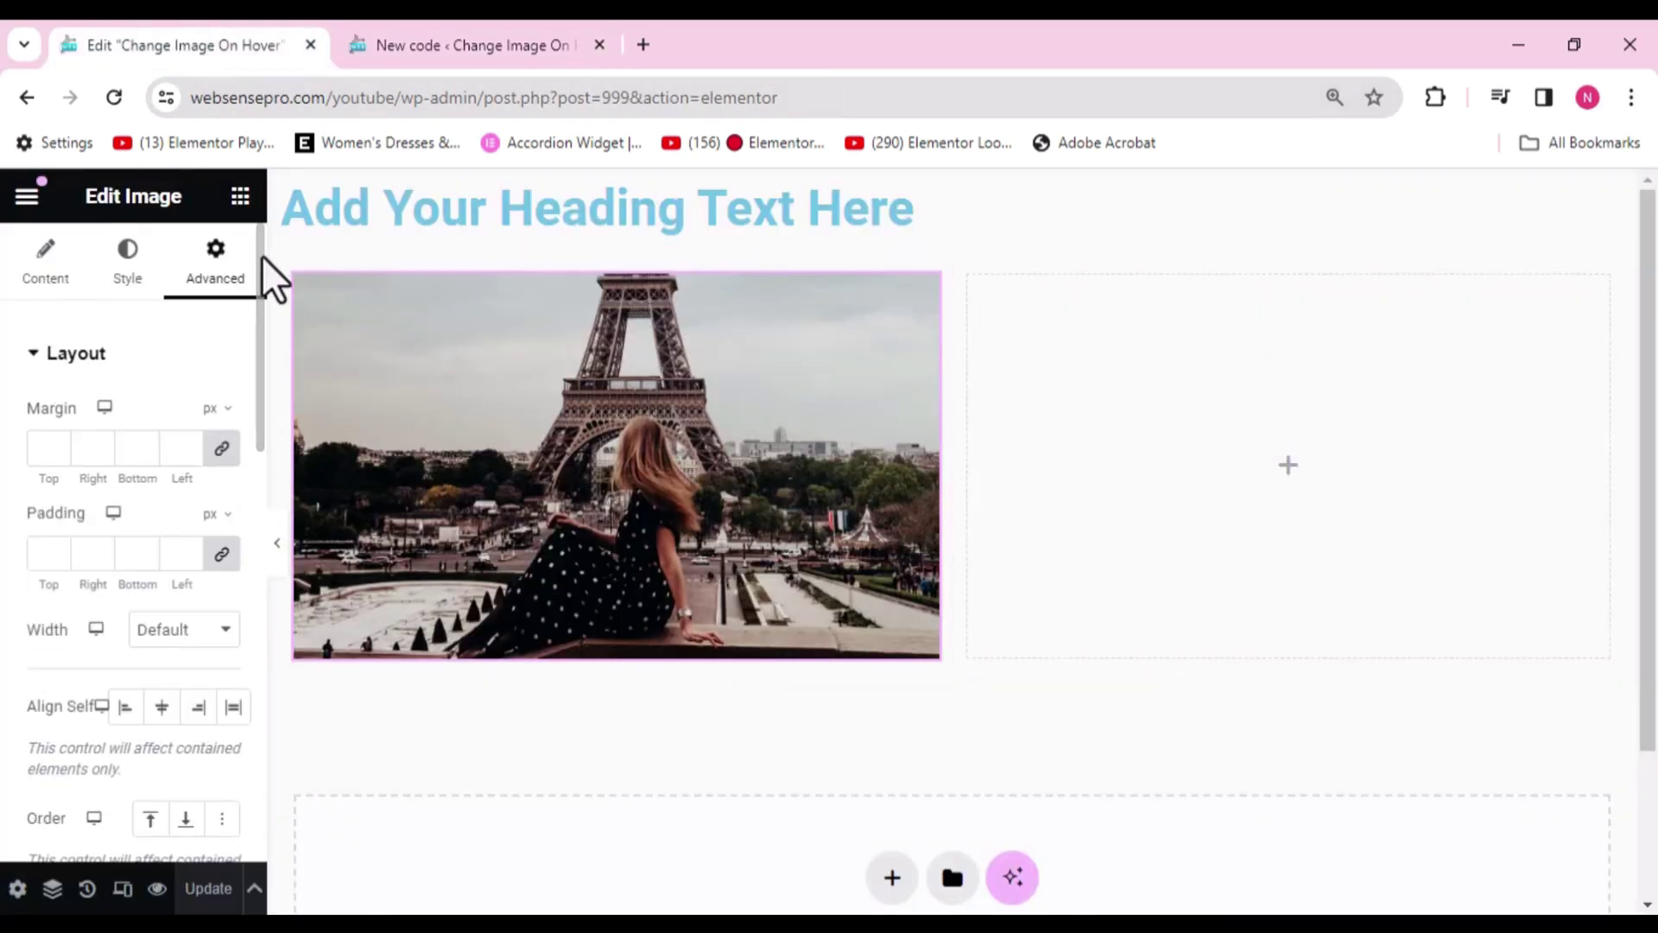
click(58, 266)
click(120, 488)
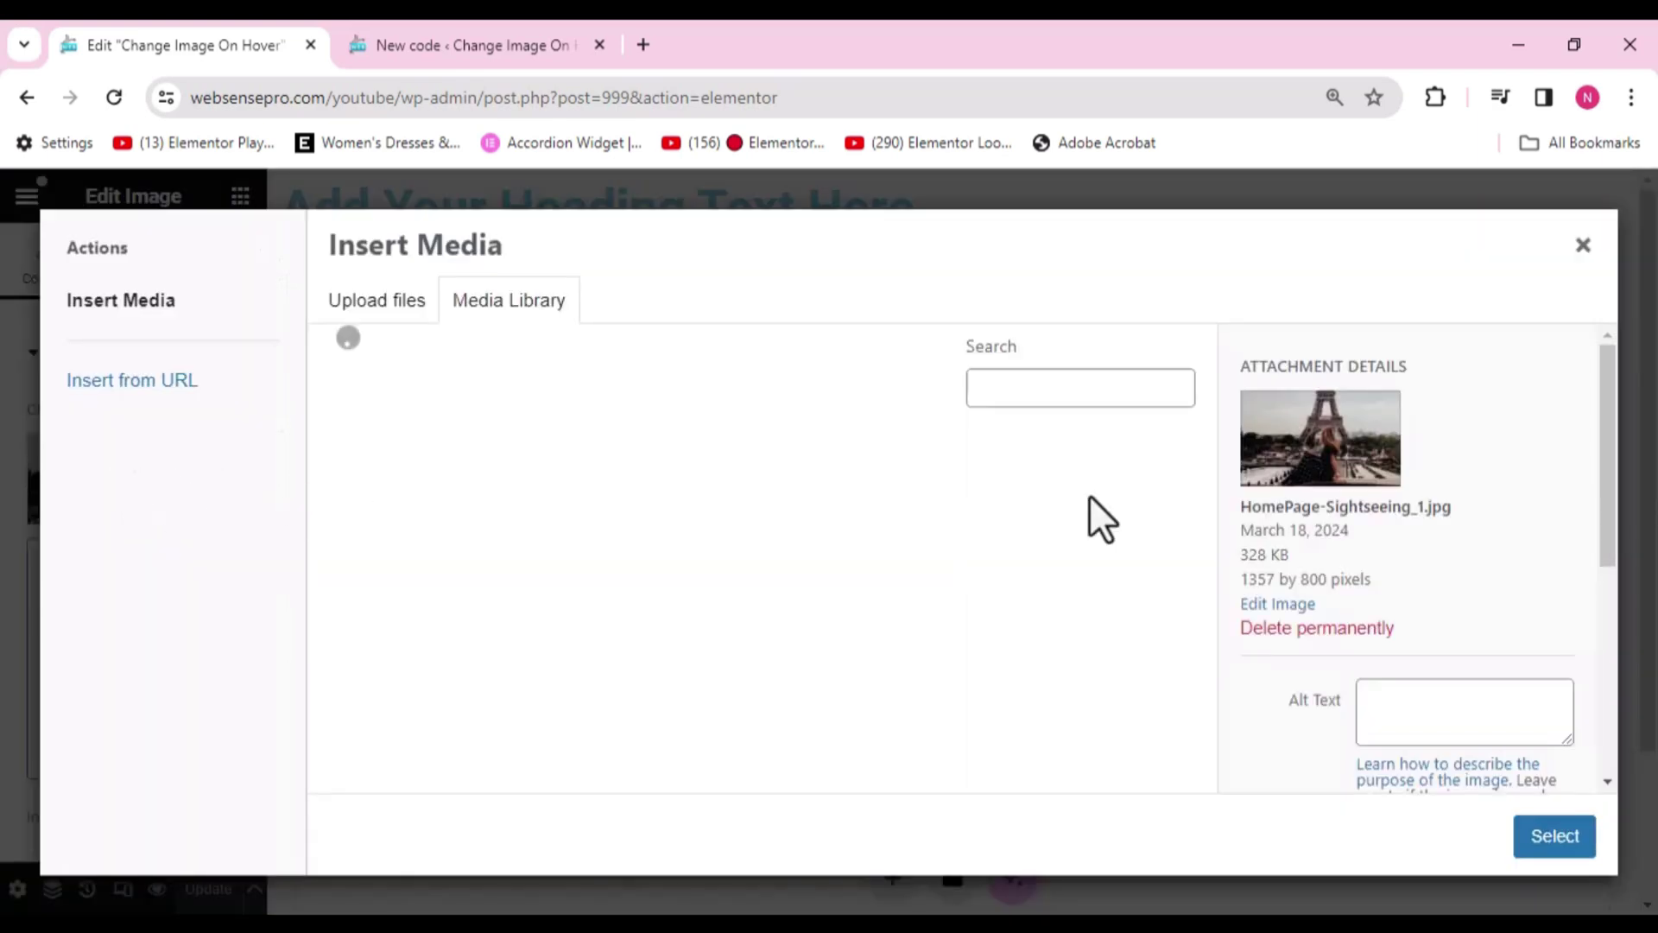
drag(1622, 532, 1629, 759)
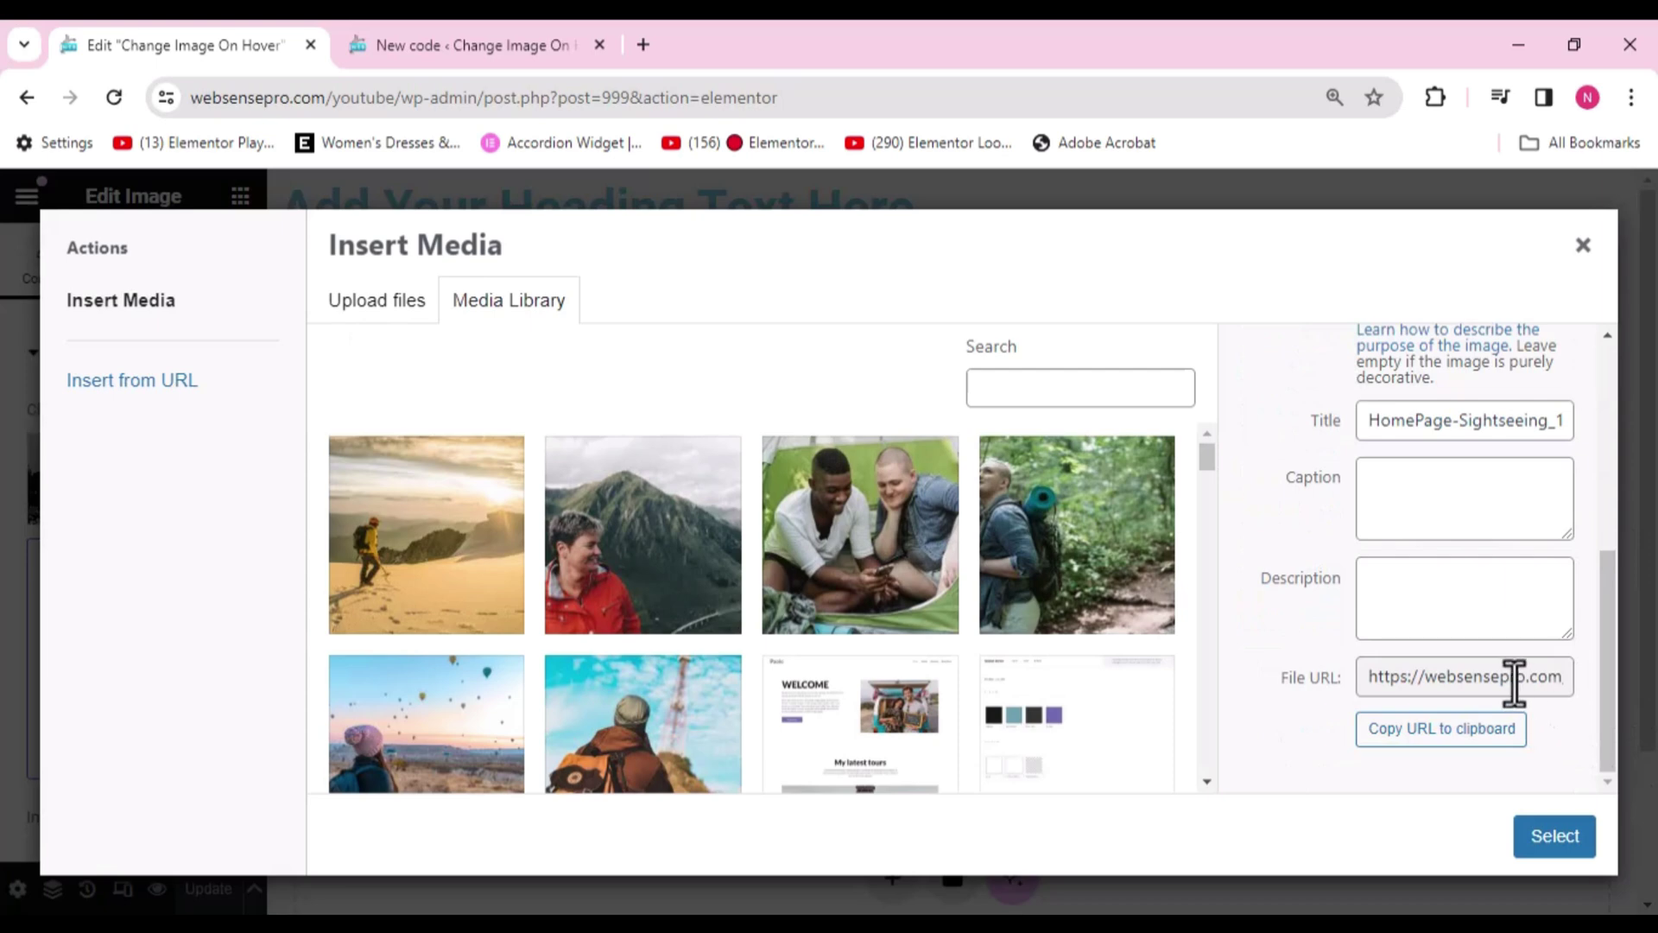
click(1431, 728)
click(558, 34)
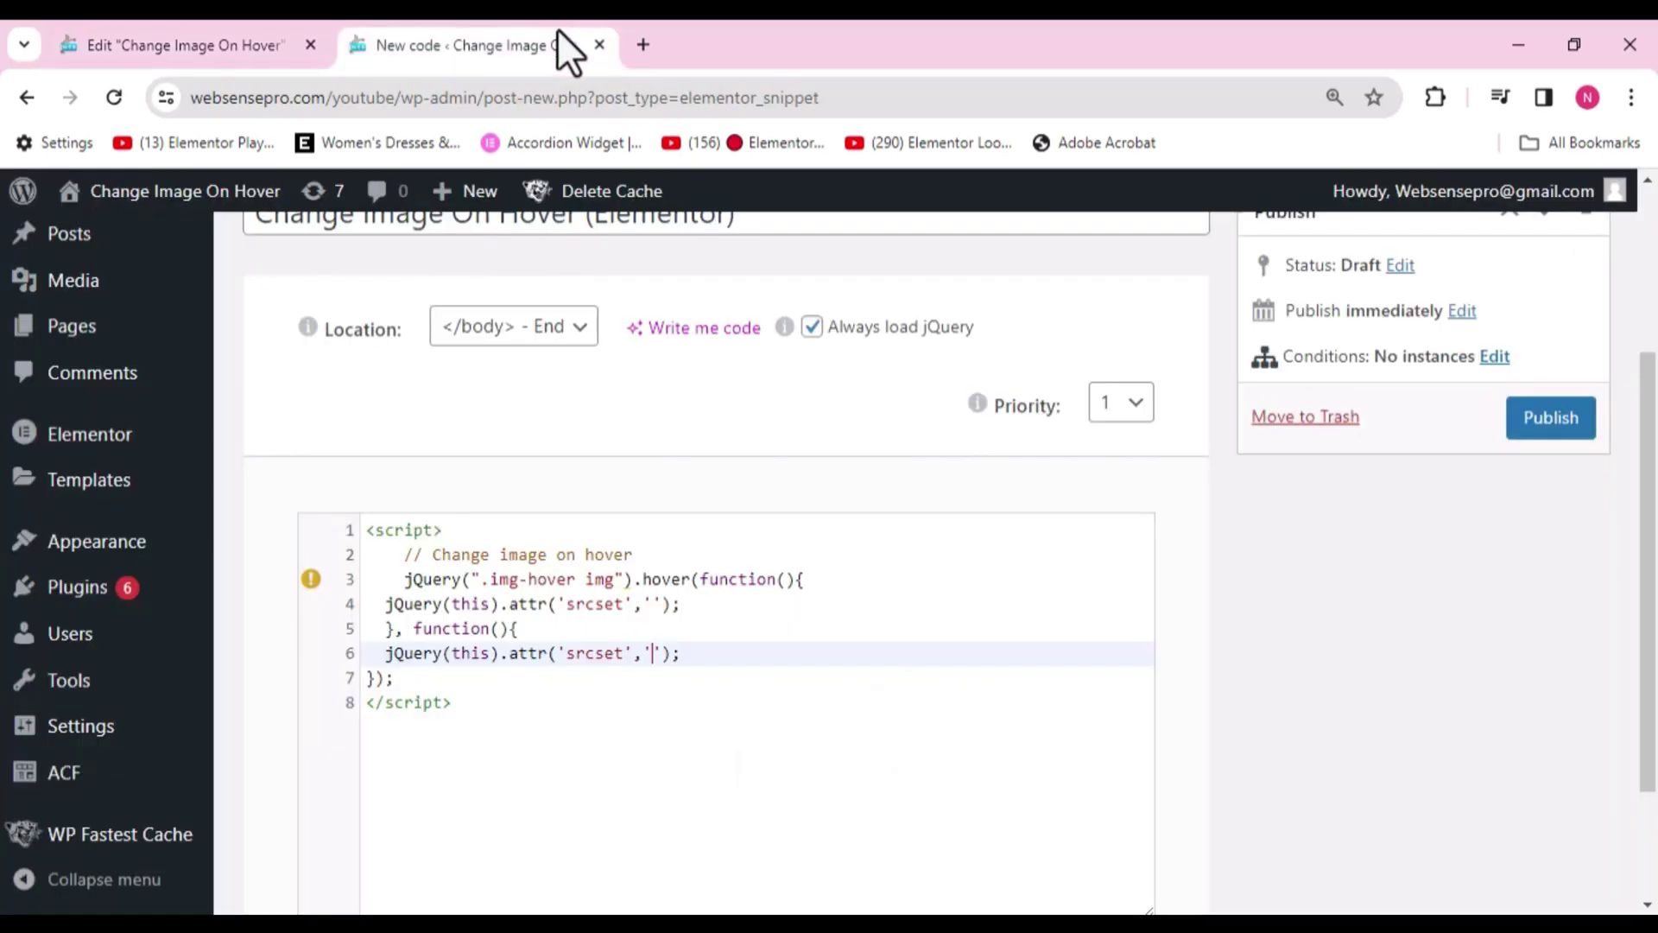
key(ctrl+v)
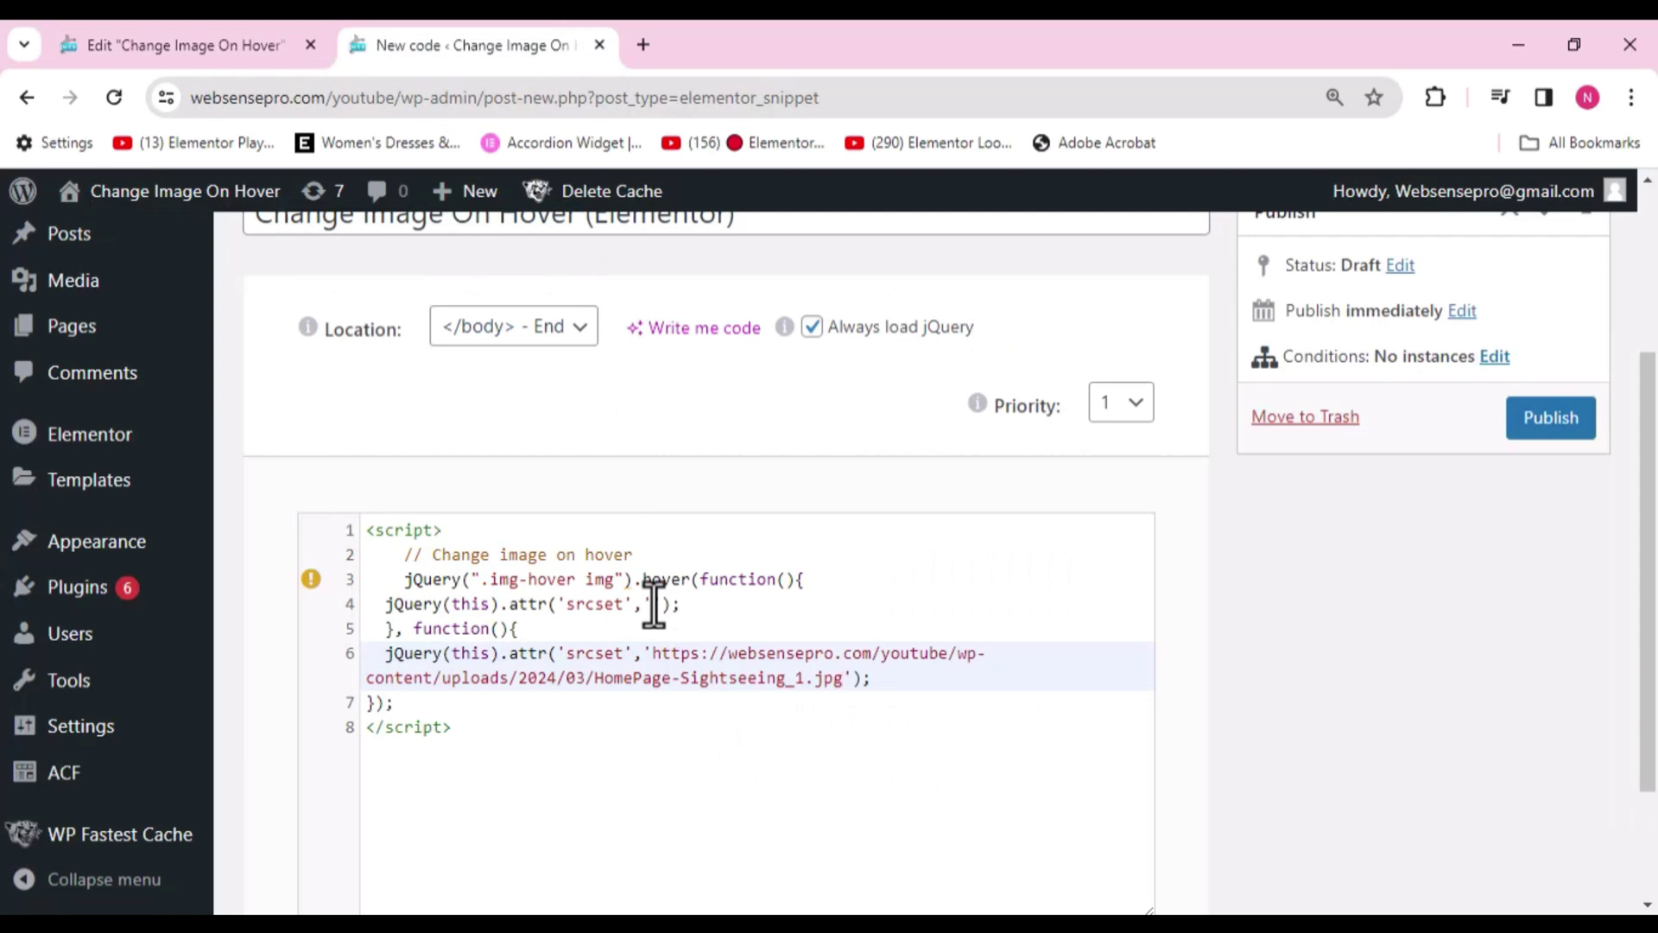
Step: Copy the boat photo's HomePage-Sightseeing_2.jpg URL and paste it into line 4 as the hover image
click(653, 604)
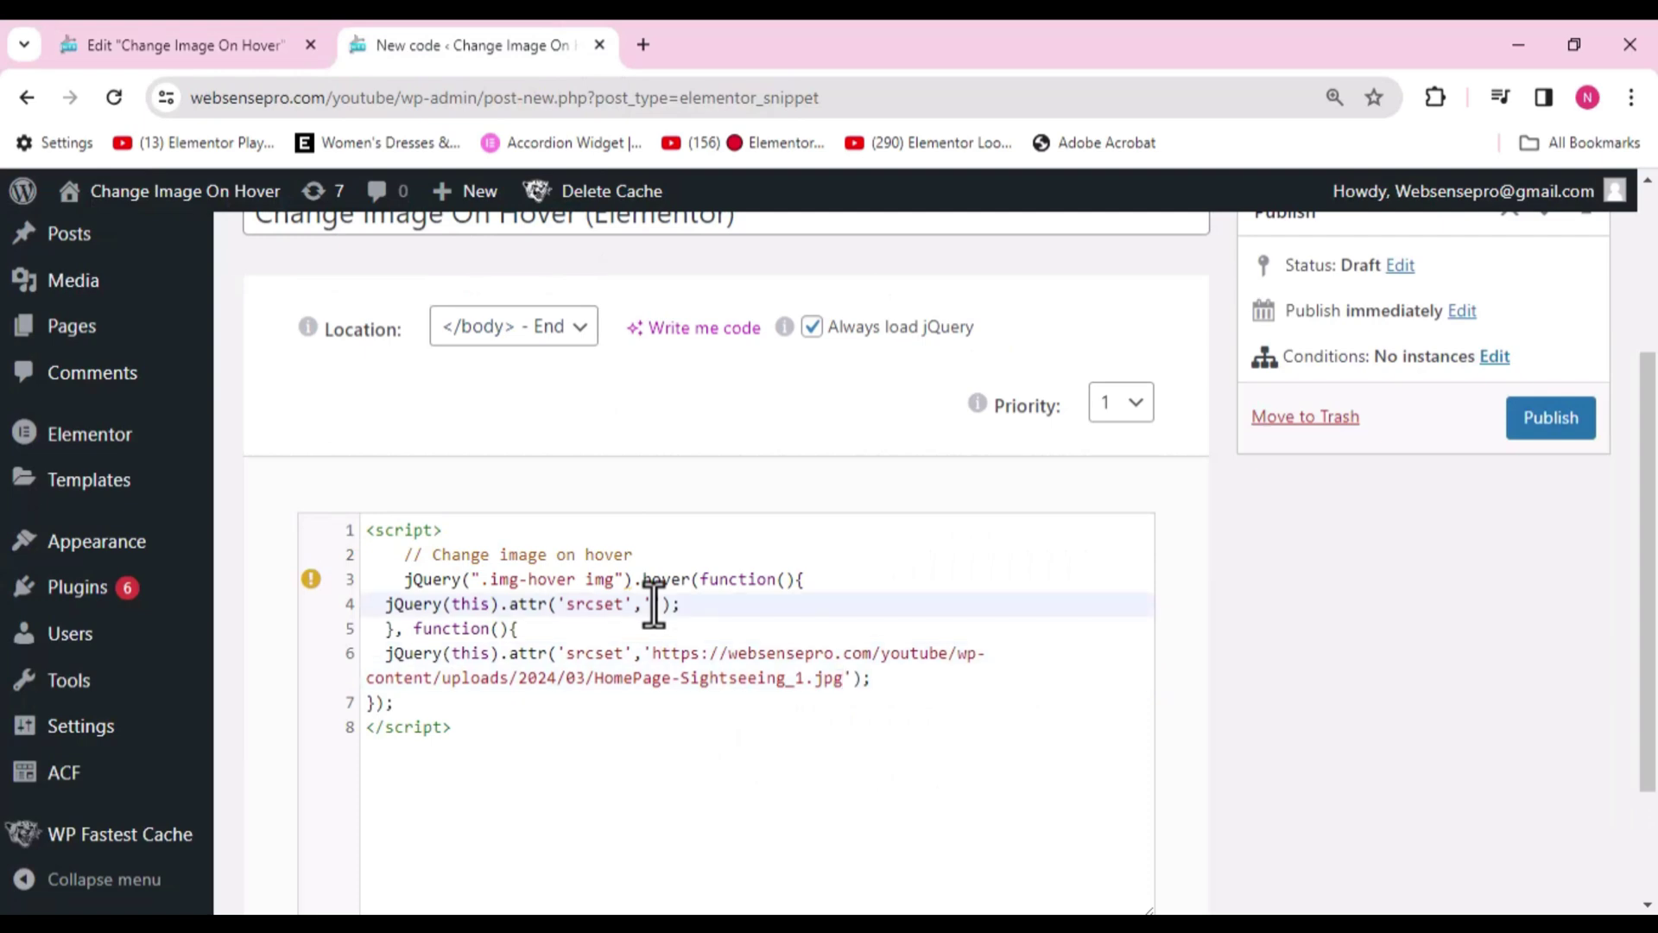
click(190, 39)
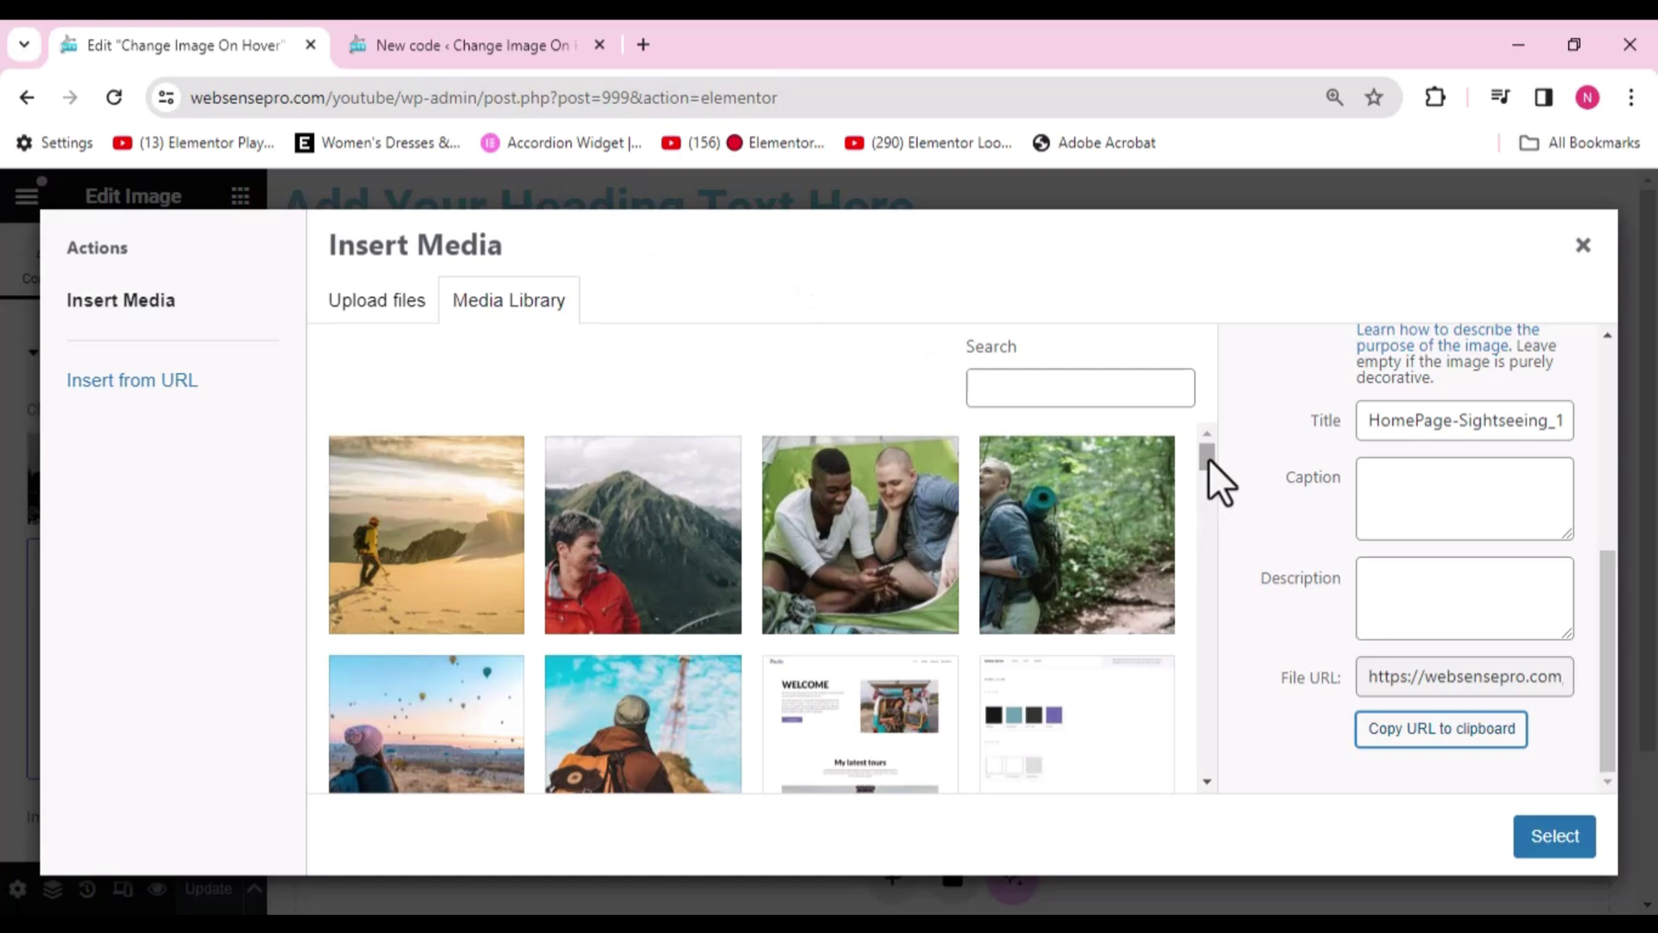
drag(1209, 457, 1215, 544)
scroll(1218, 548, up, 3)
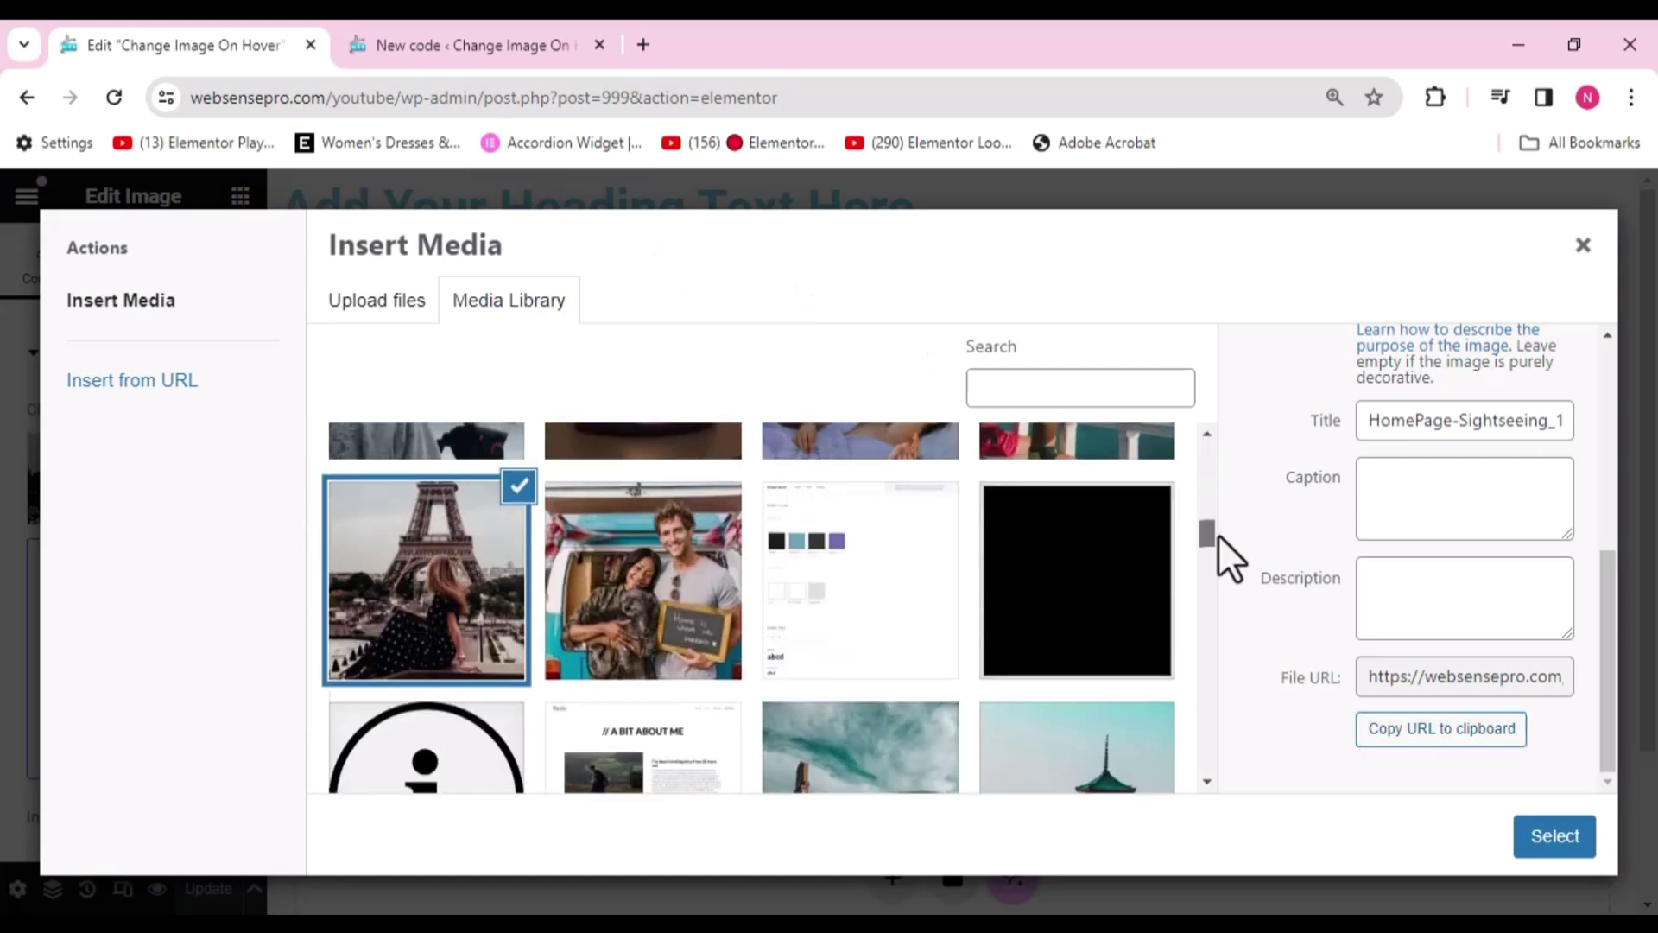
click(1128, 559)
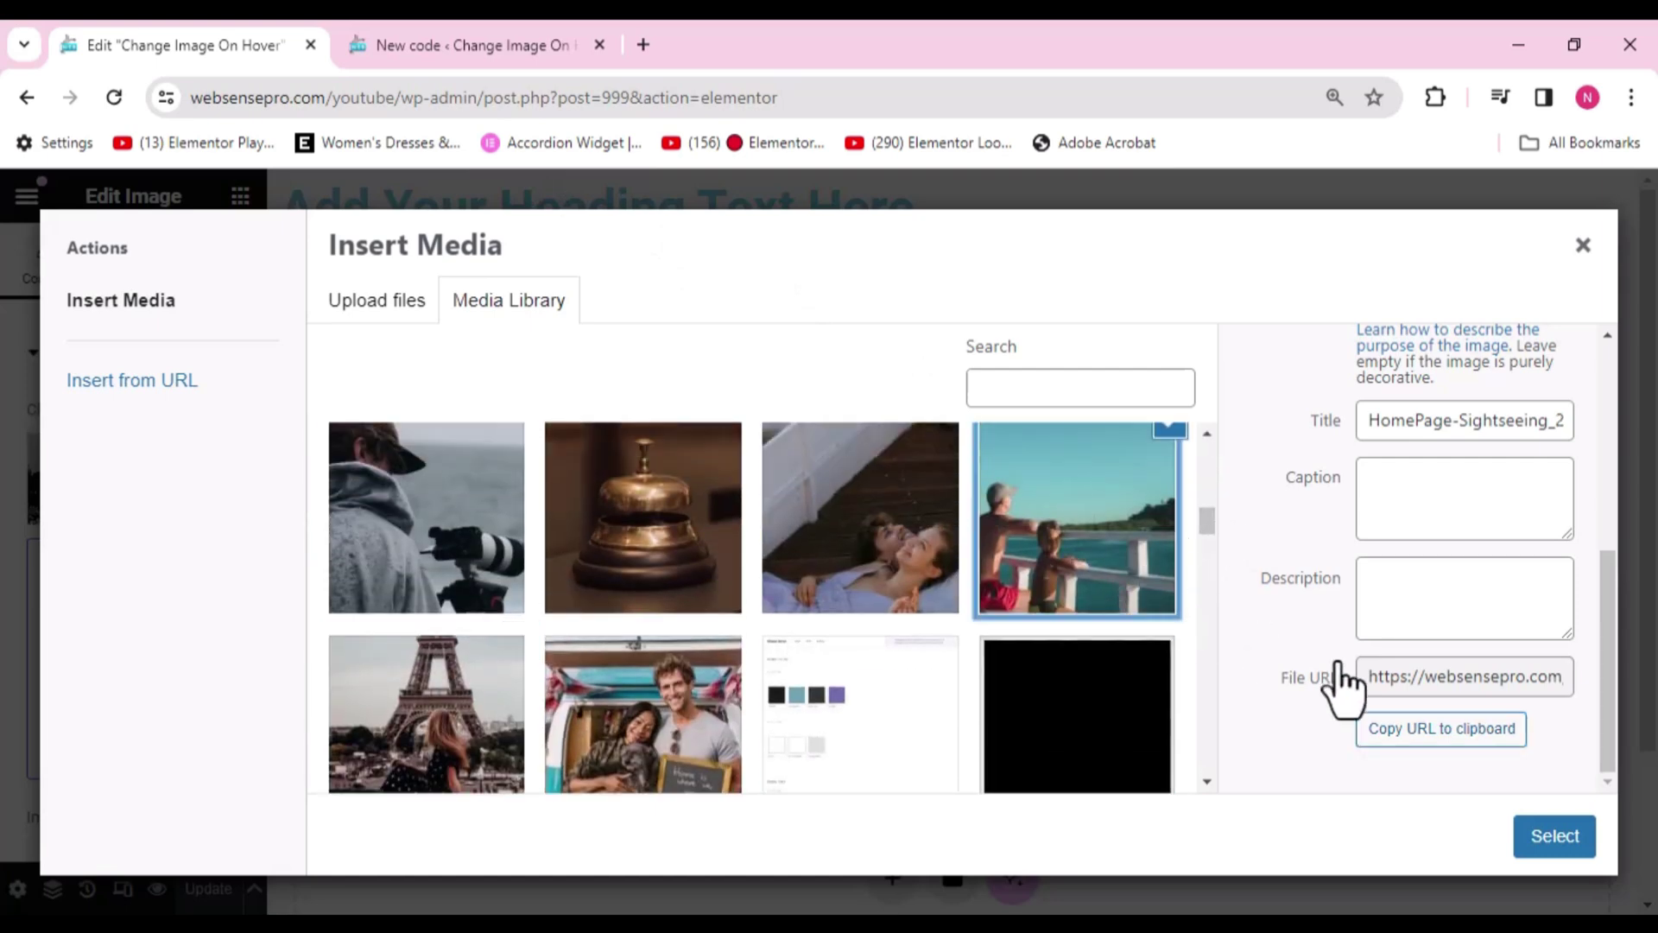
click(1457, 728)
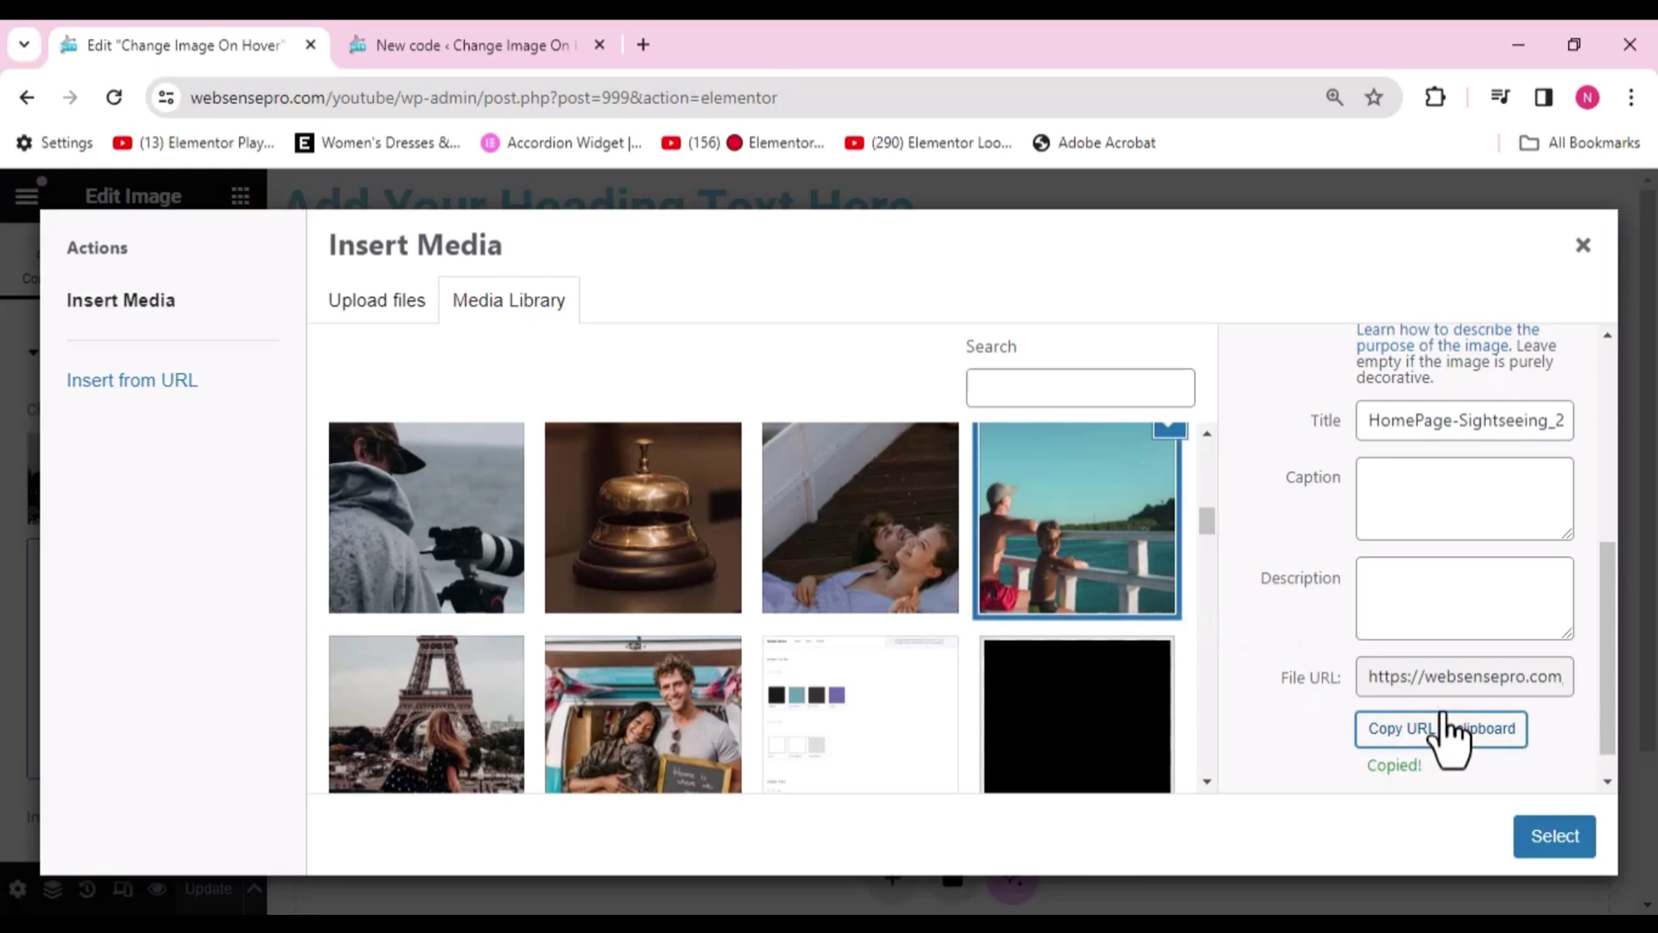
click(499, 43)
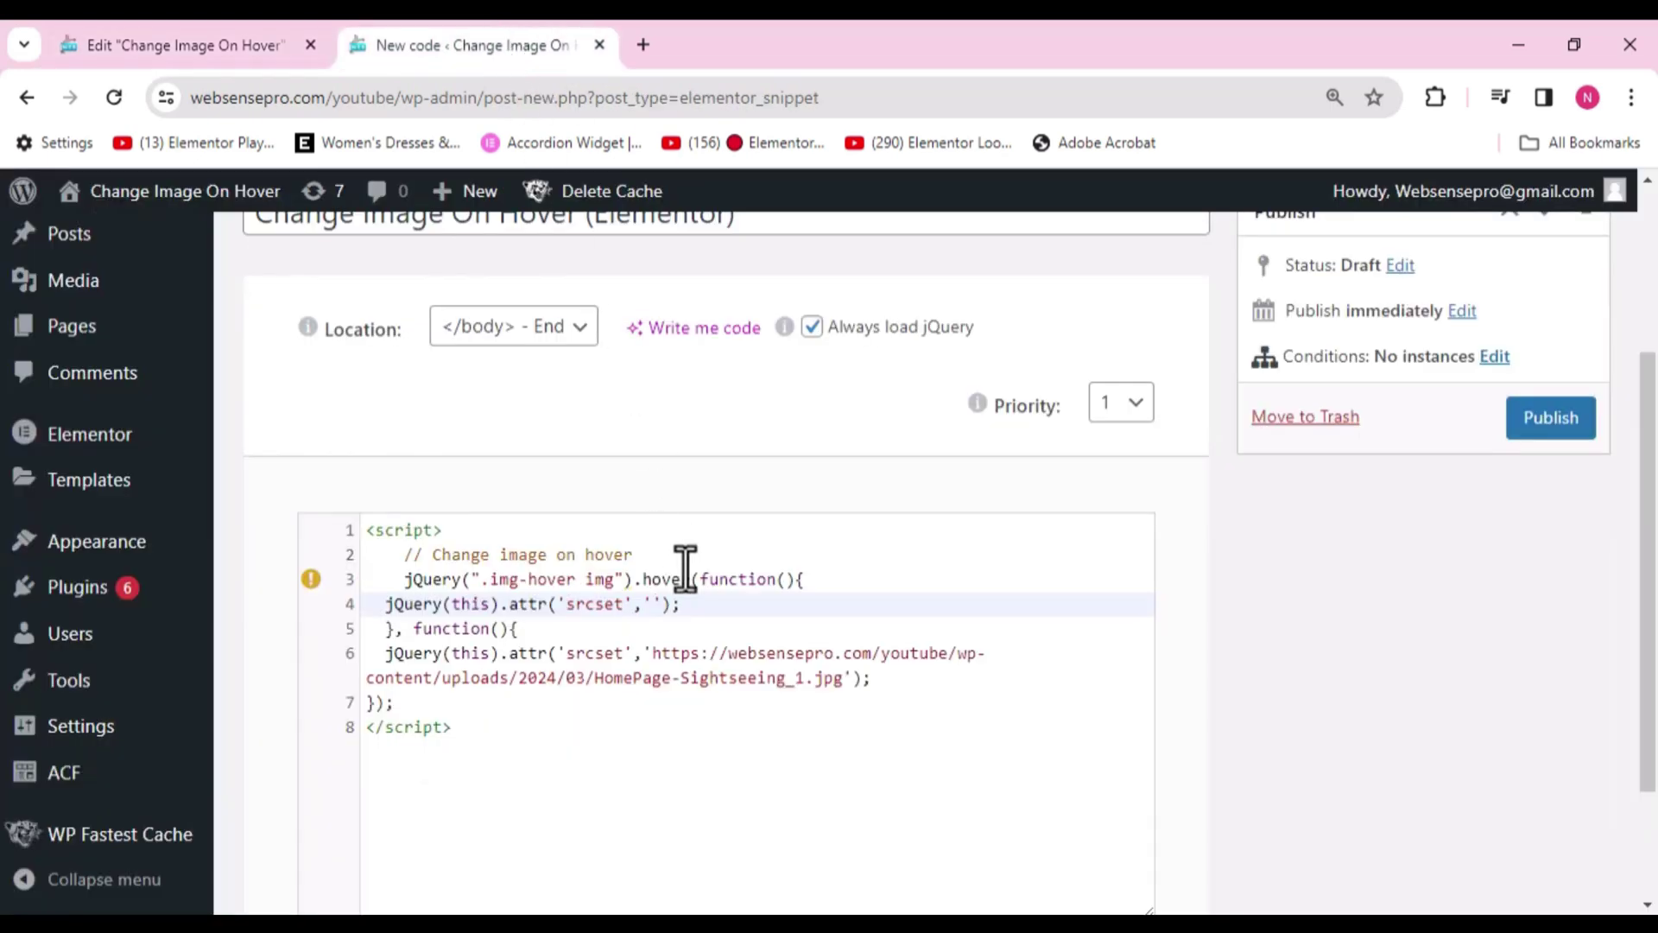
text(https://websensepro.com/youtube/wp-content/uploads/2024/03/HomePage-Sightseeing_2.jpg)
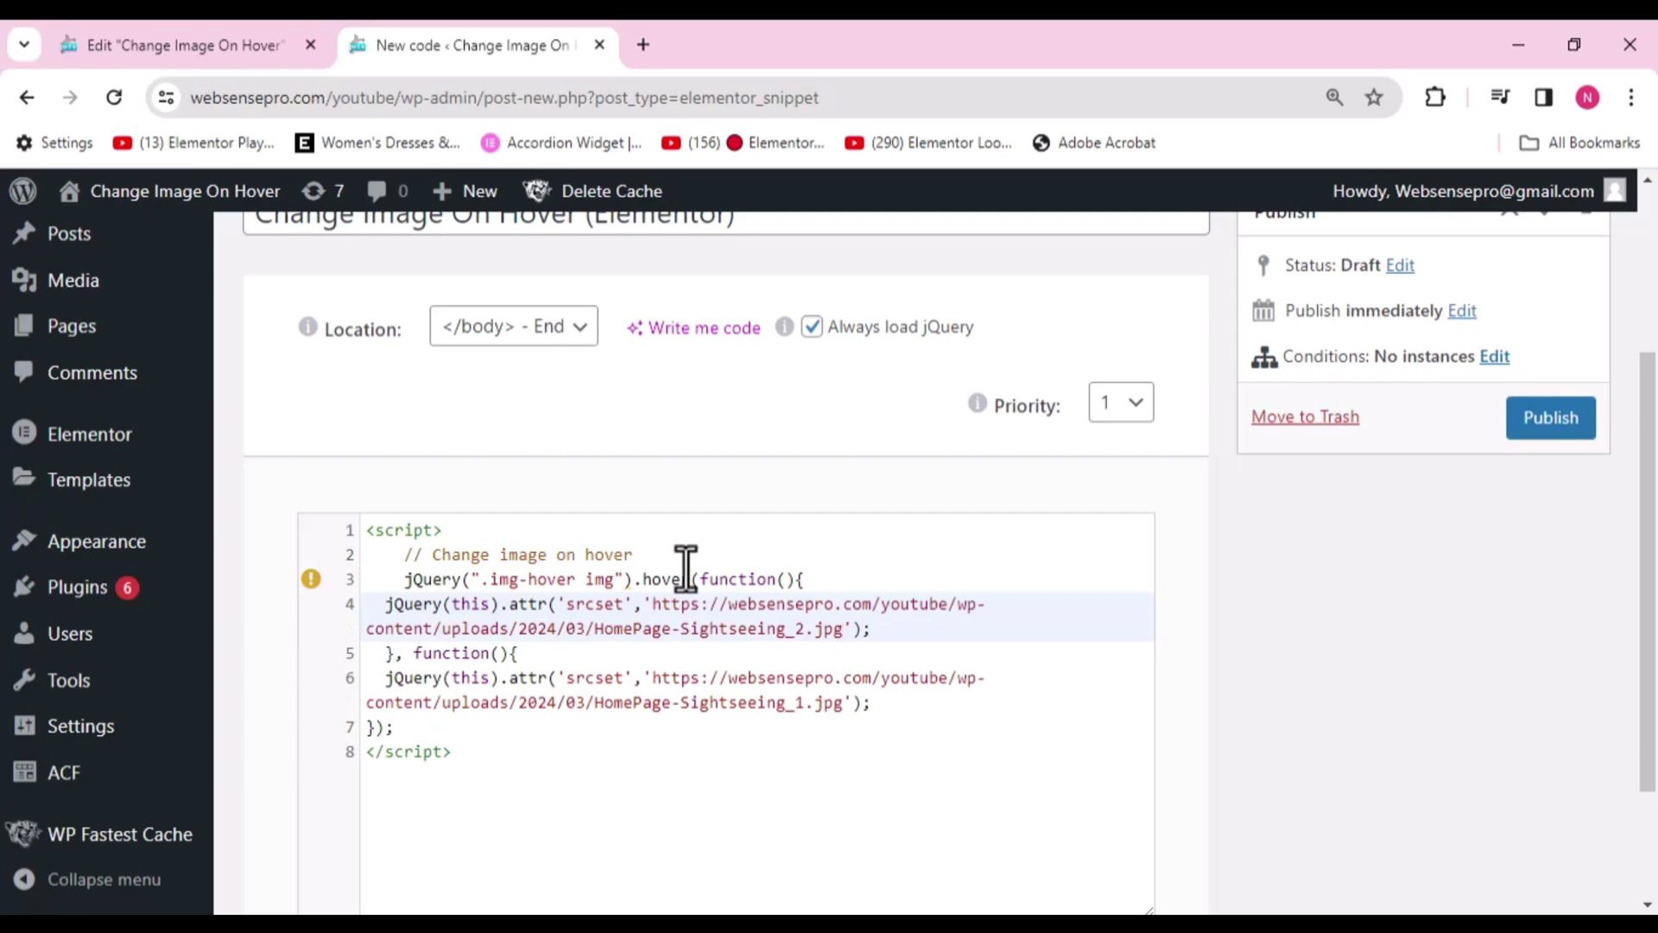
Step: Publish the snippet with condition Include > Singular > Pages > Change Image On Hover
click(1534, 423)
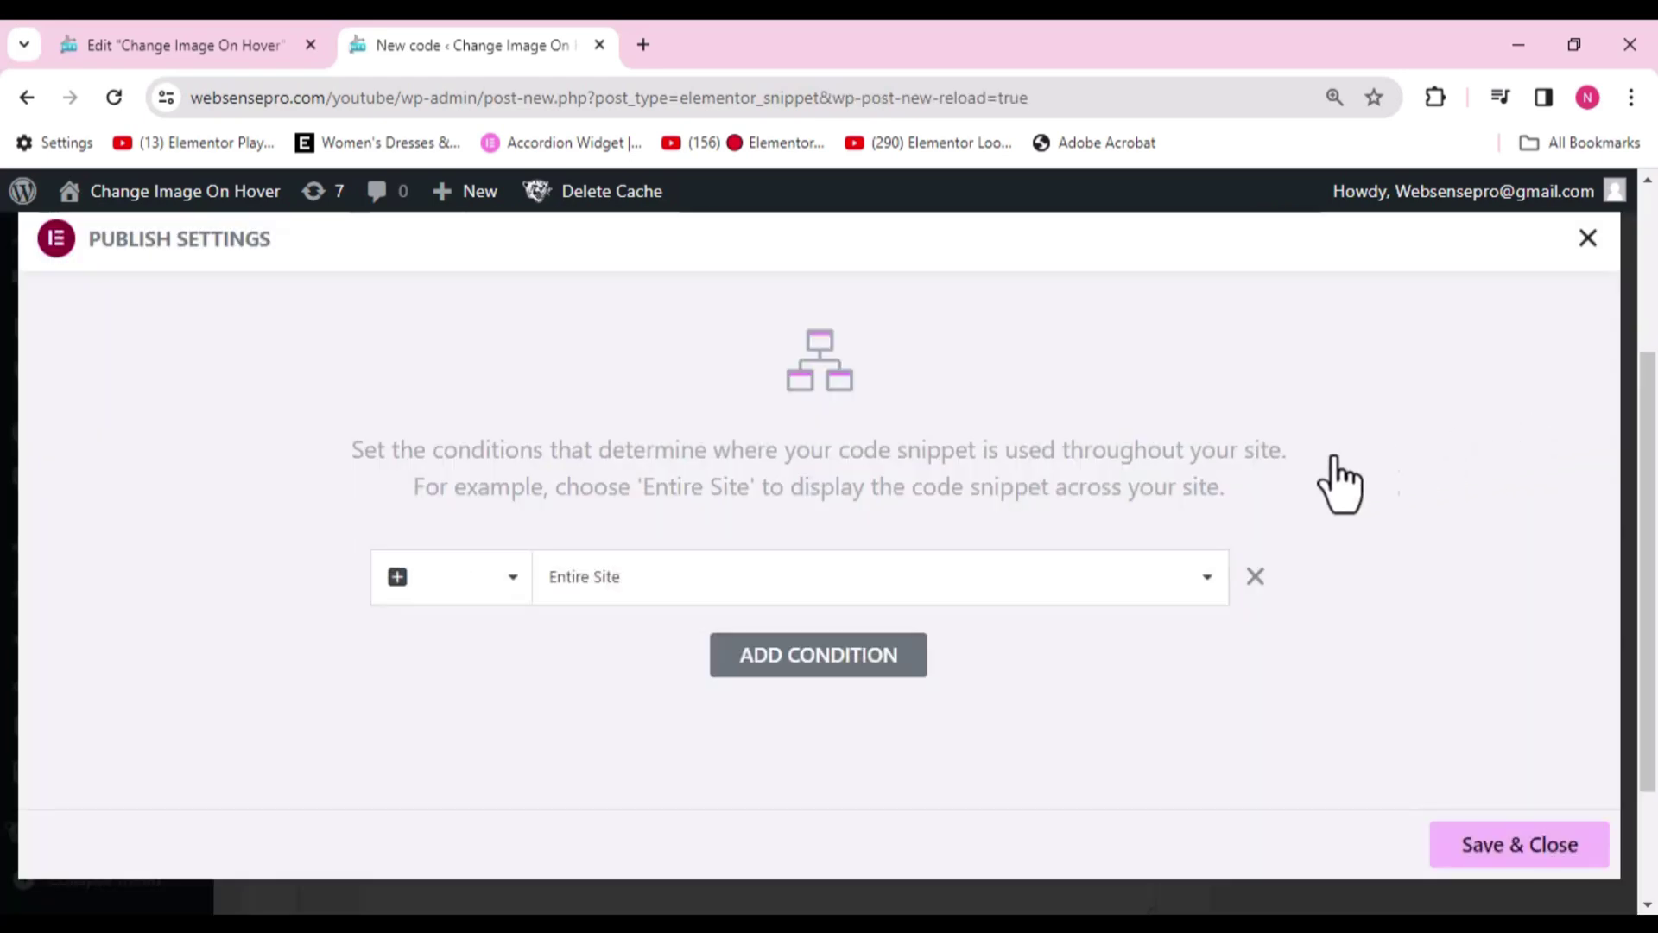
click(703, 590)
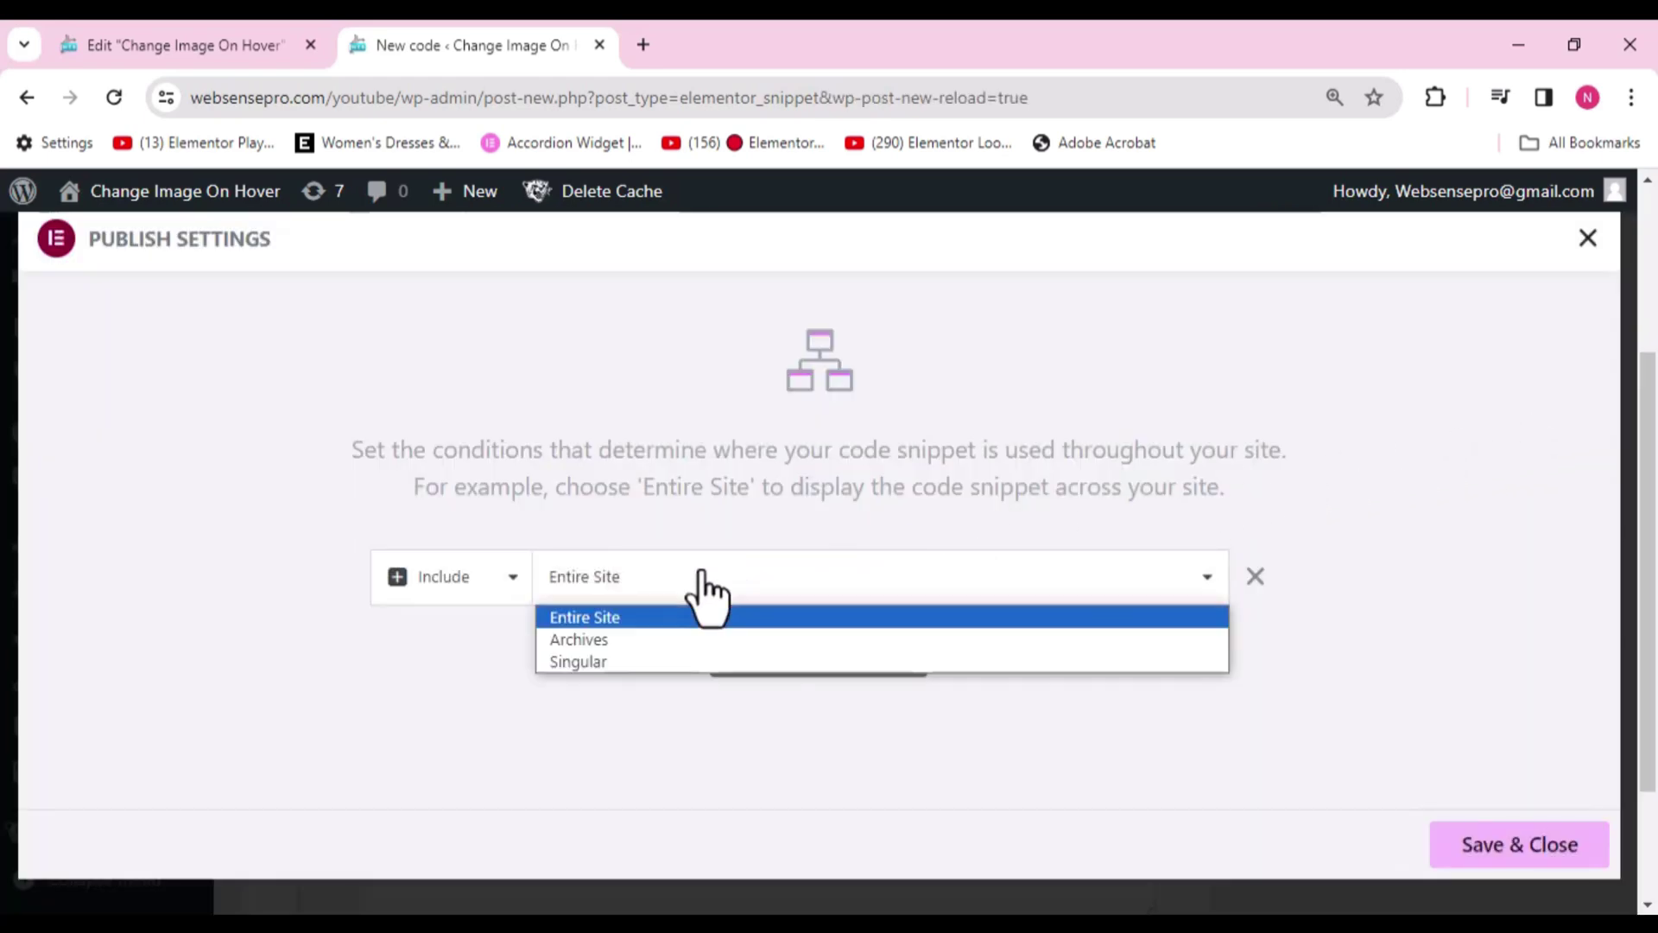
click(625, 661)
click(1019, 583)
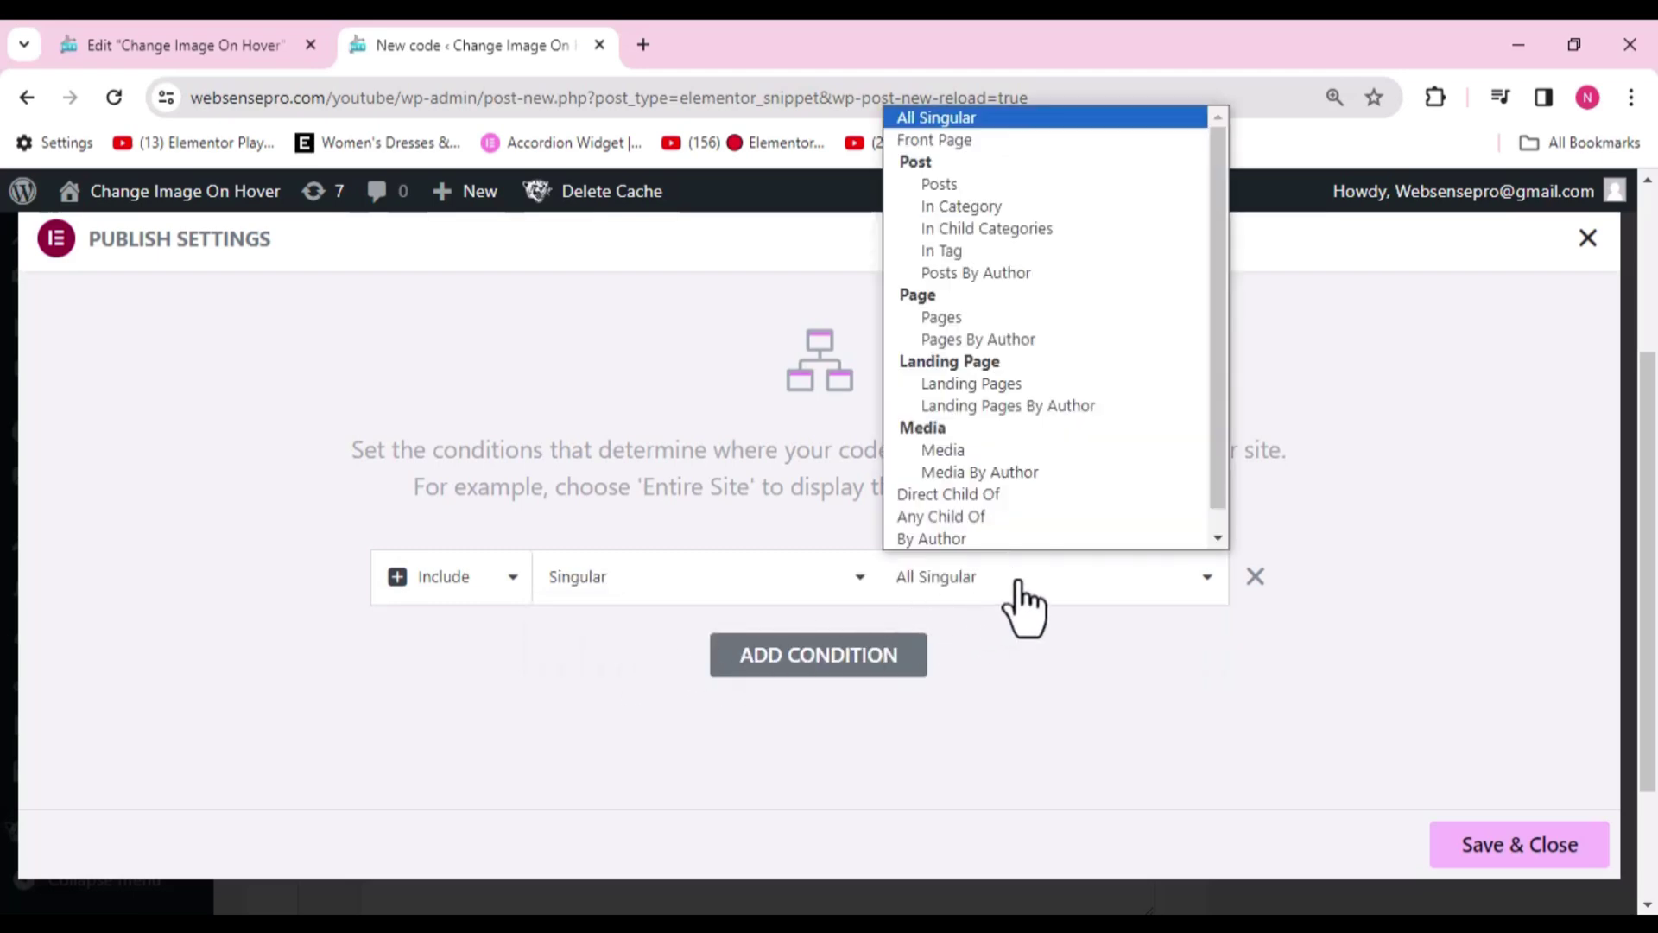
click(948, 317)
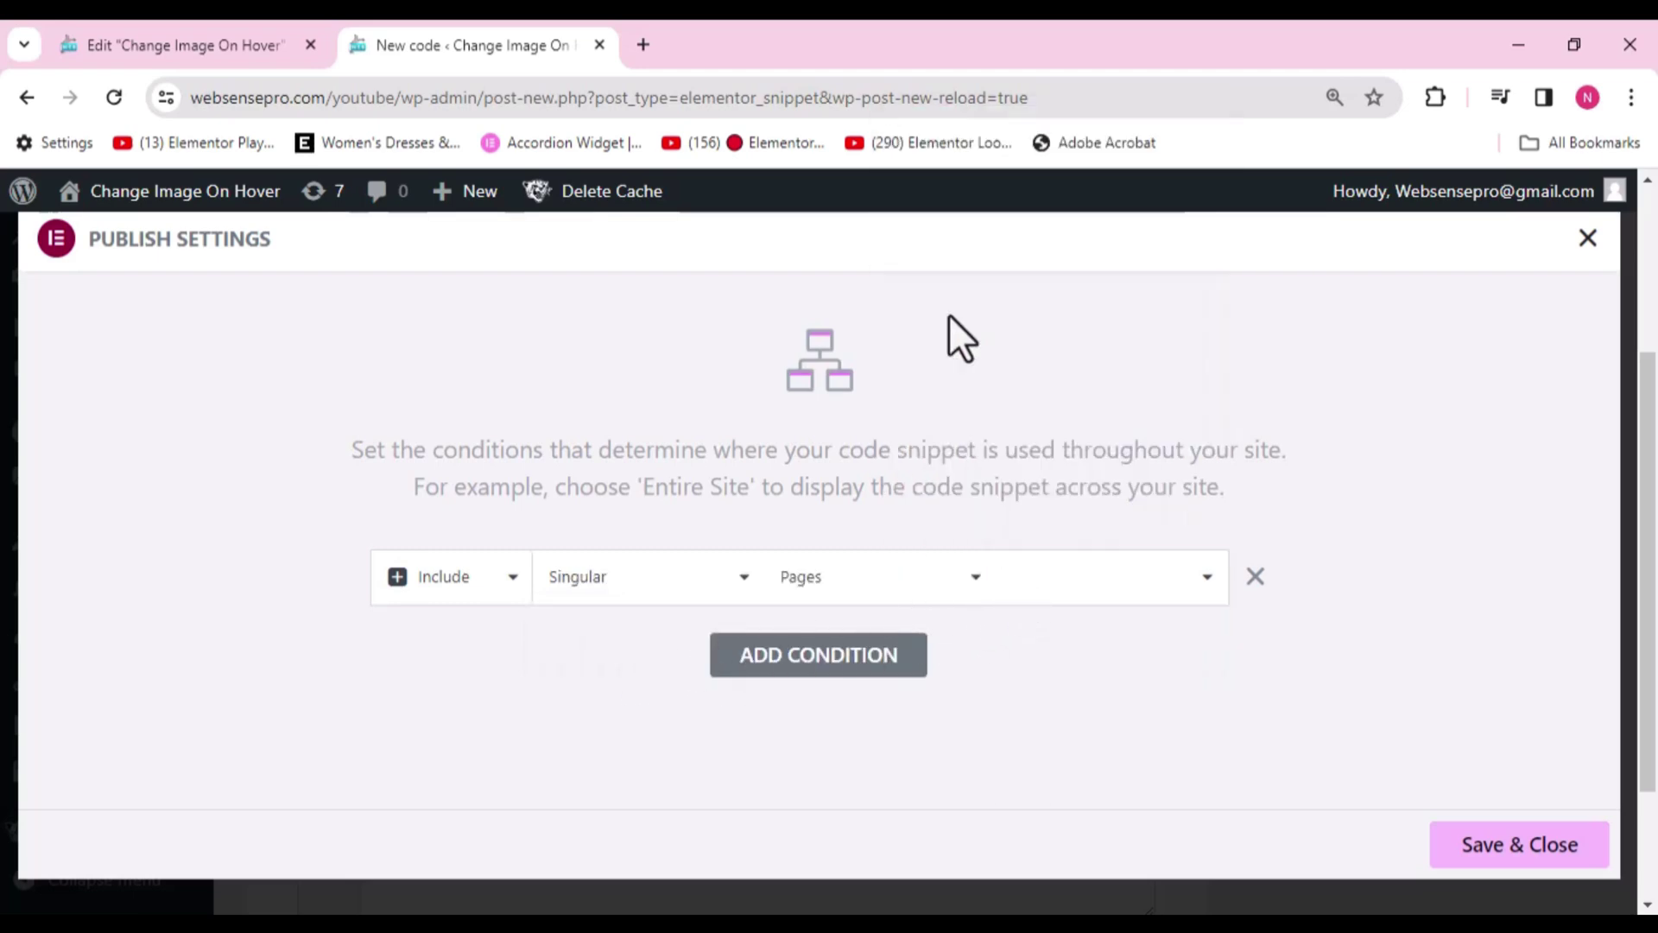
click(1101, 574)
click(1563, 851)
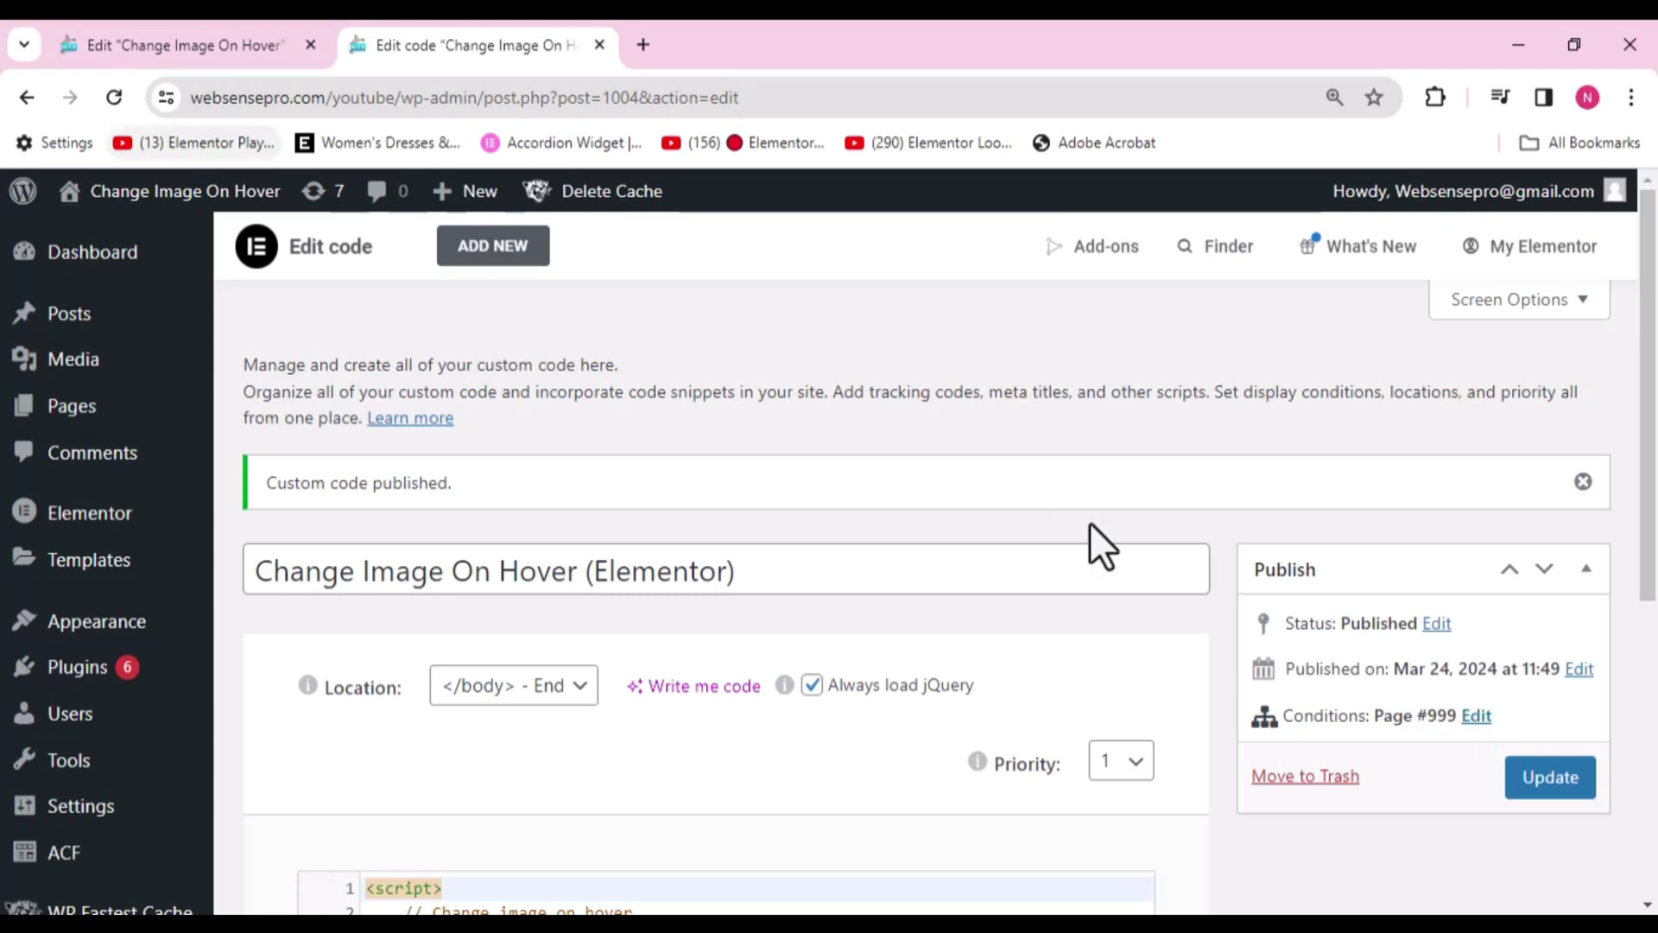
Step: Close the media library and preview the page in a new tab to test the hover swap
click(155, 44)
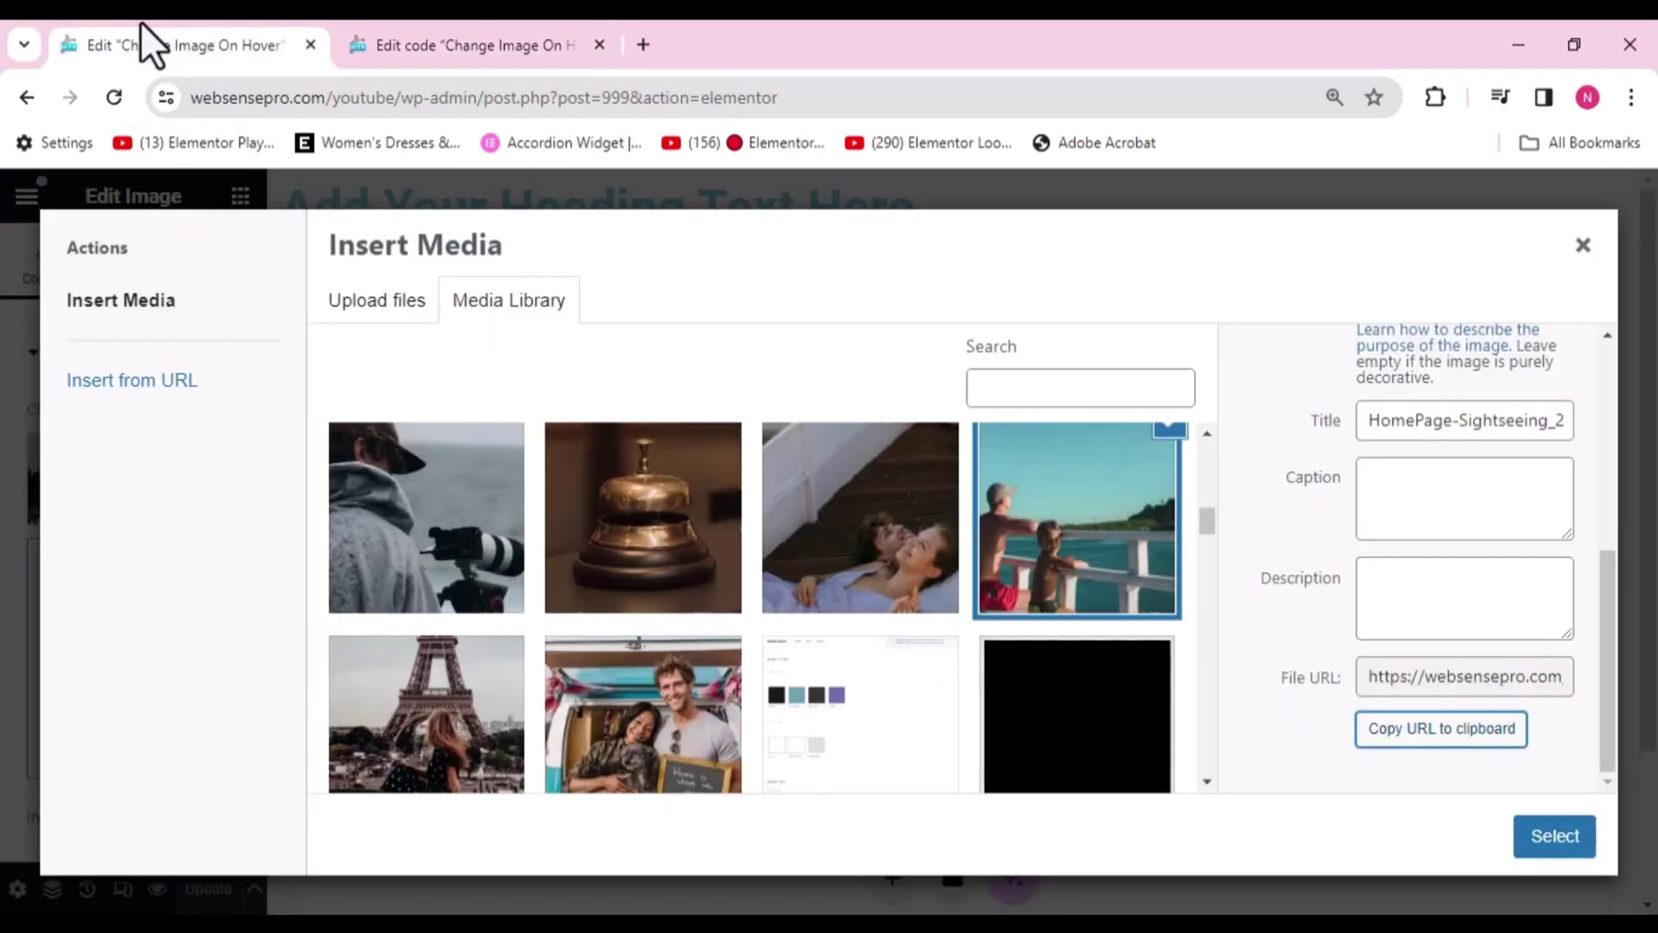
click(1581, 250)
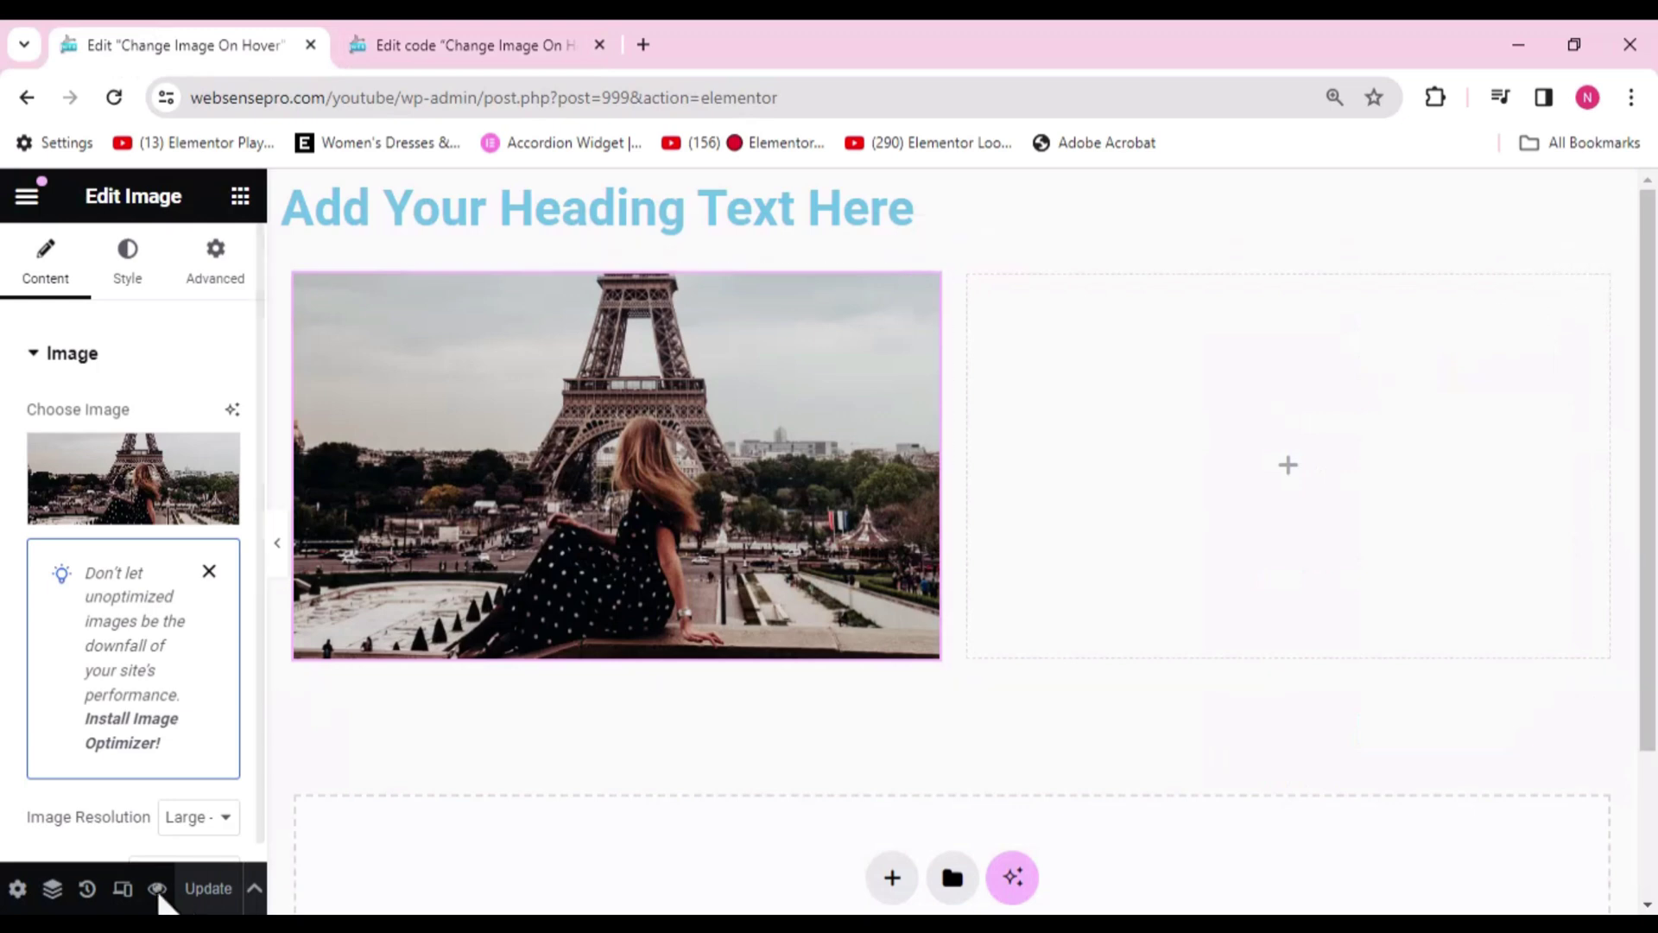
click(157, 889)
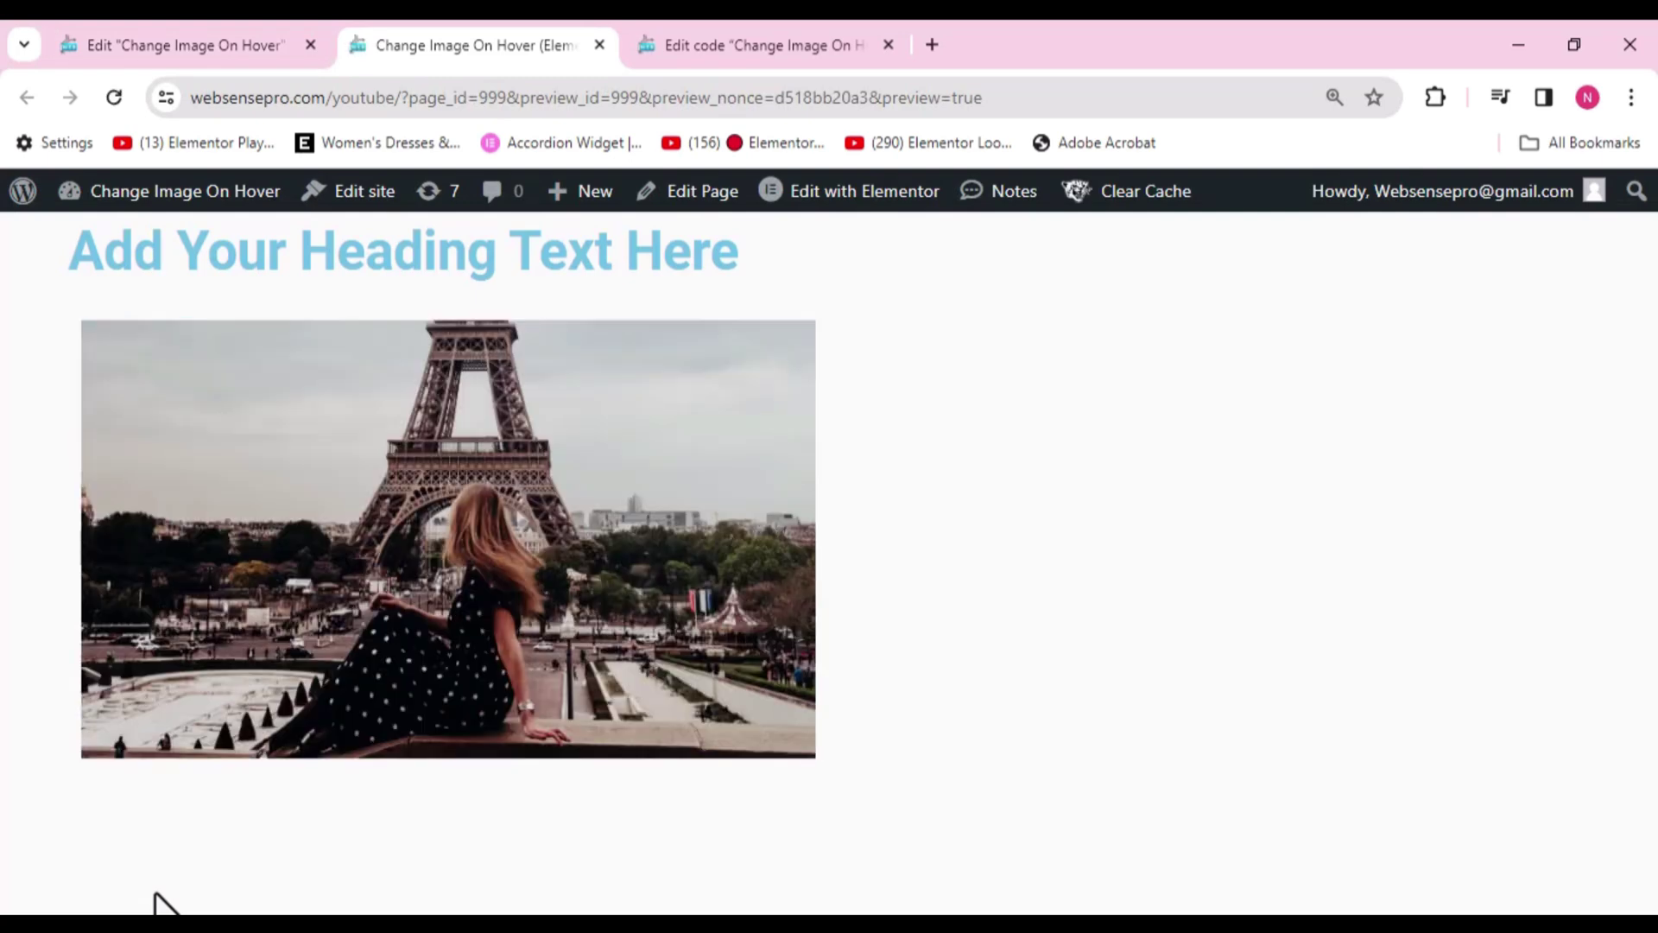
click(266, 23)
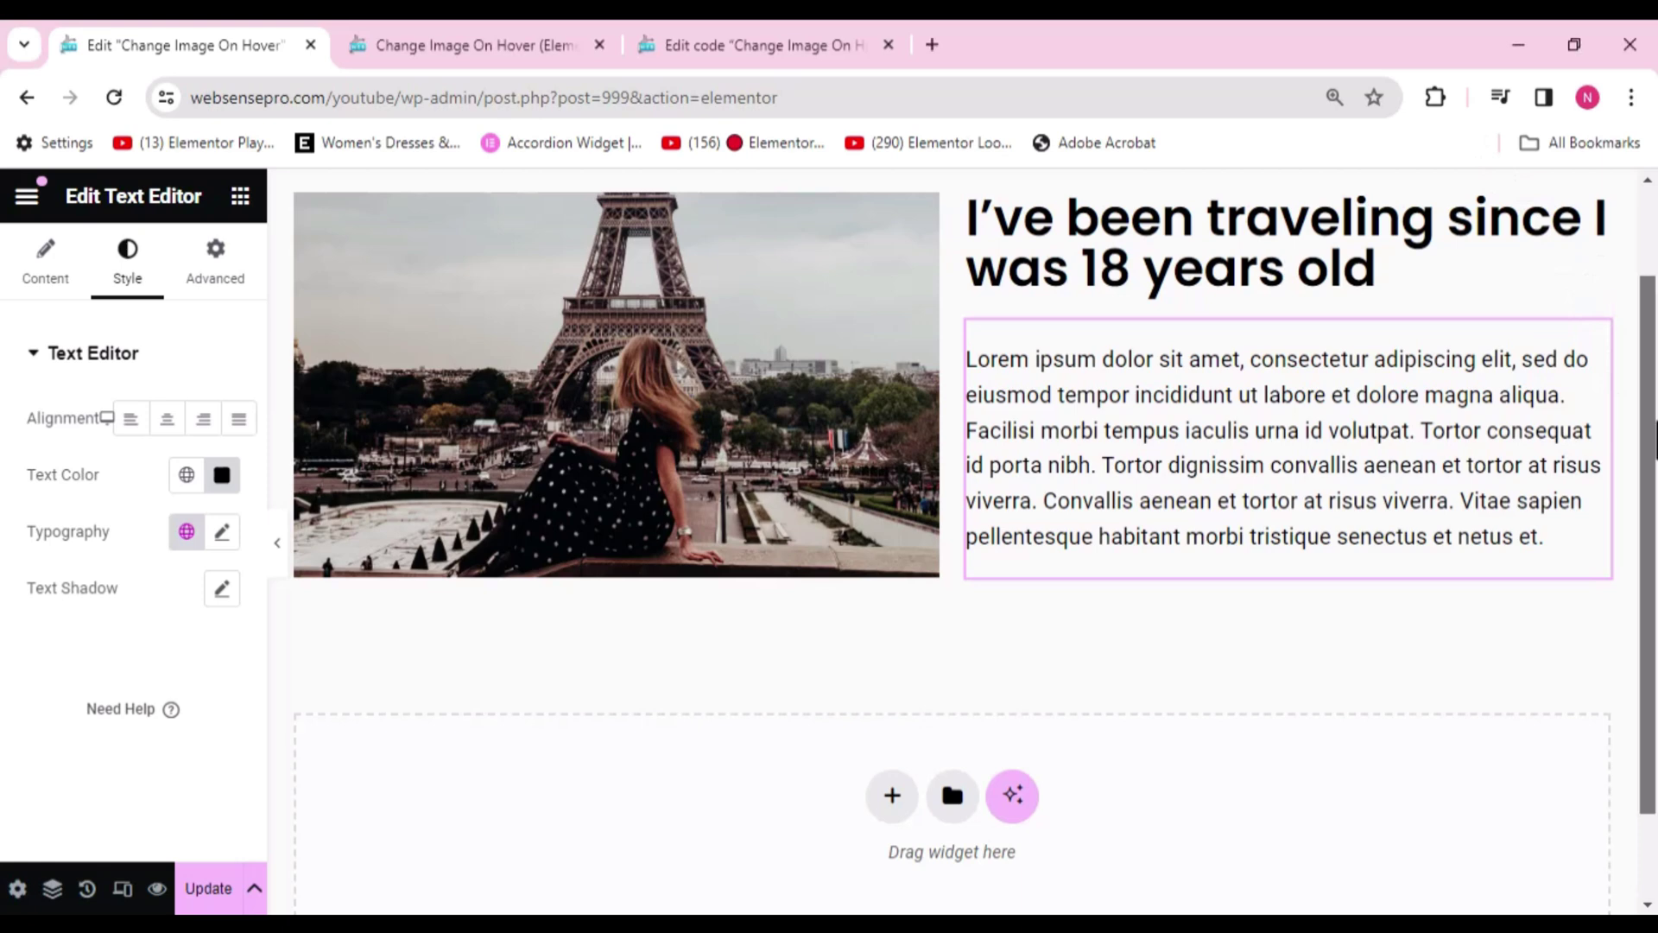
Step: Update the page, preview it in another tab, then return to the editor below the text section
drag(1650, 444, 1655, 293)
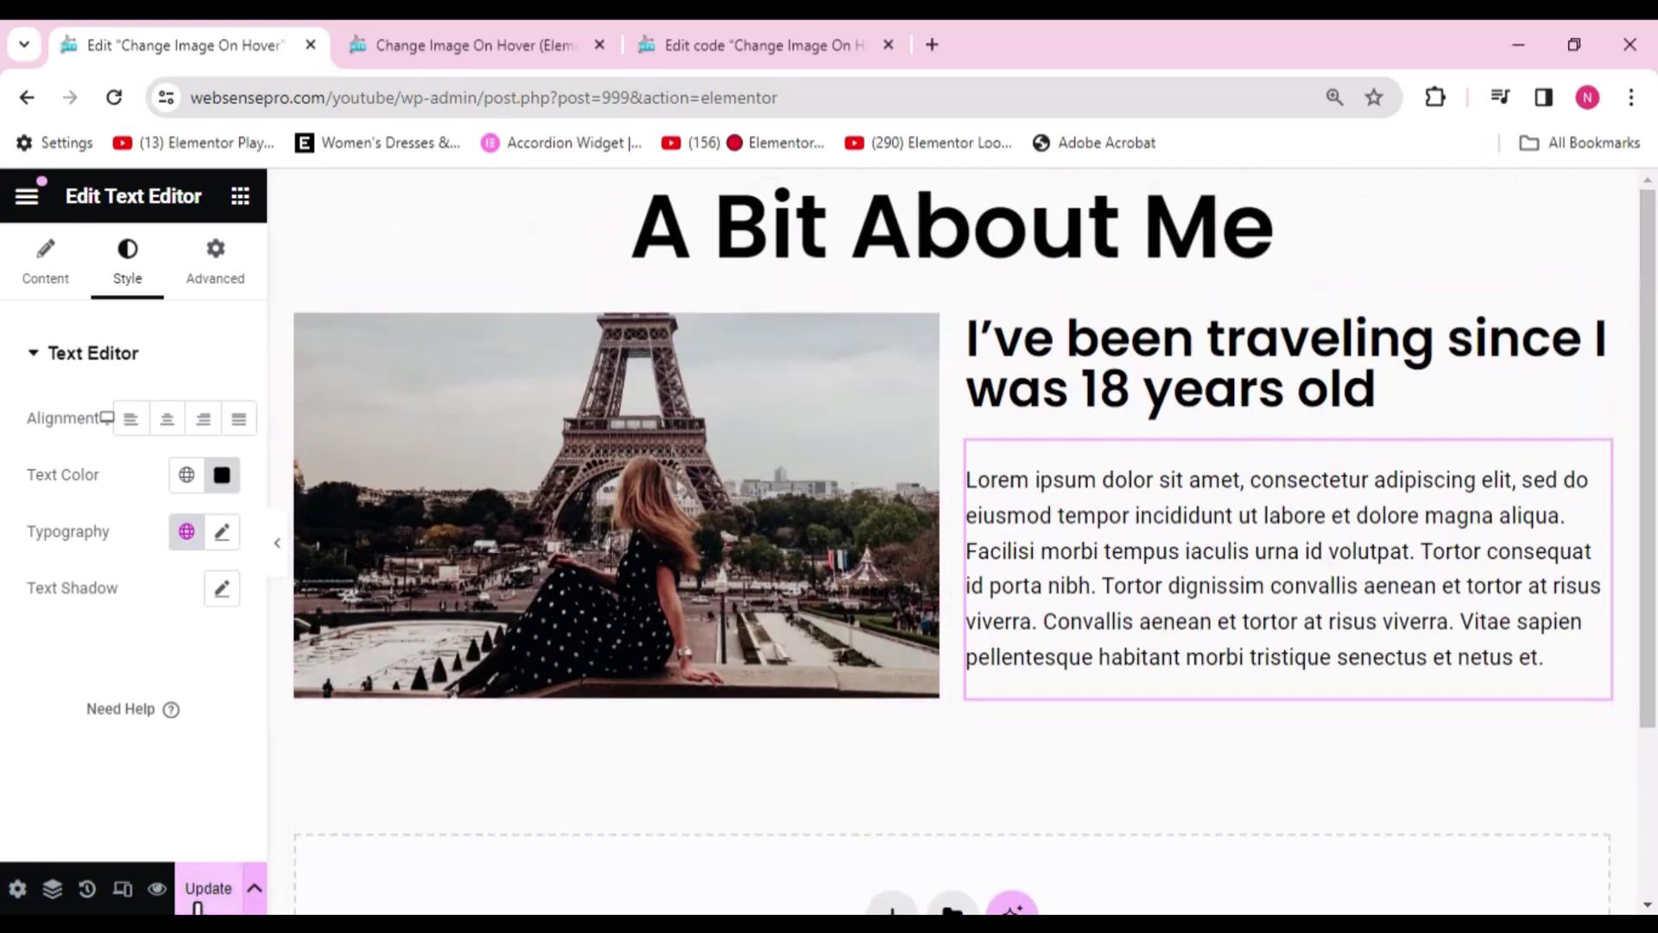
click(203, 890)
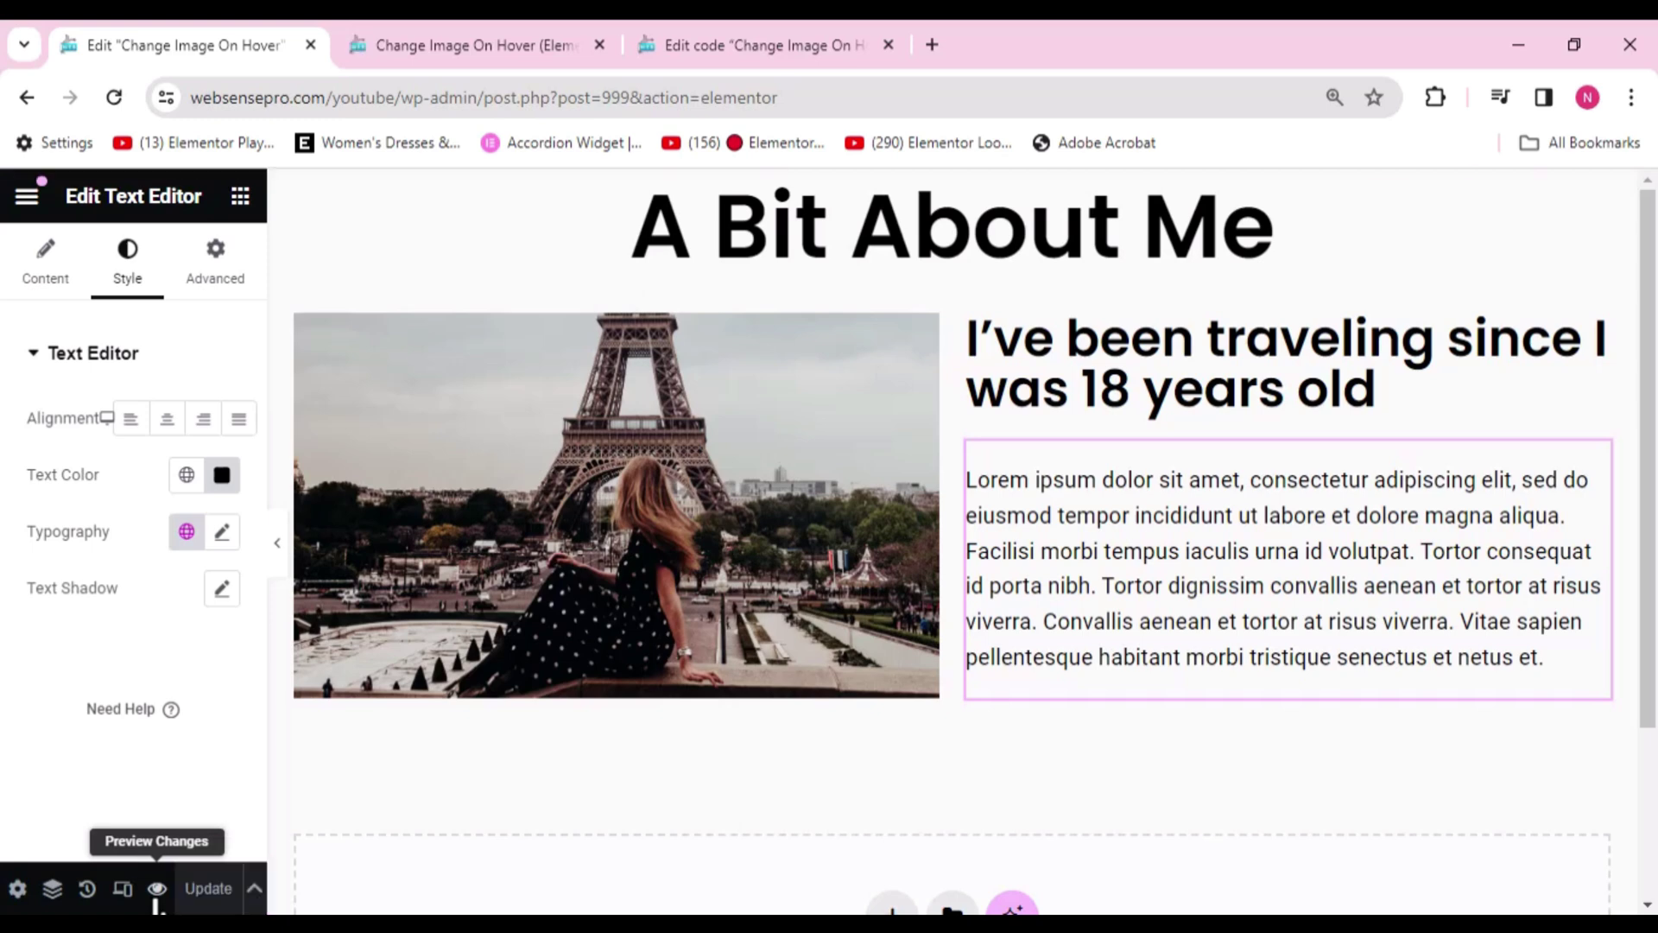
click(157, 890)
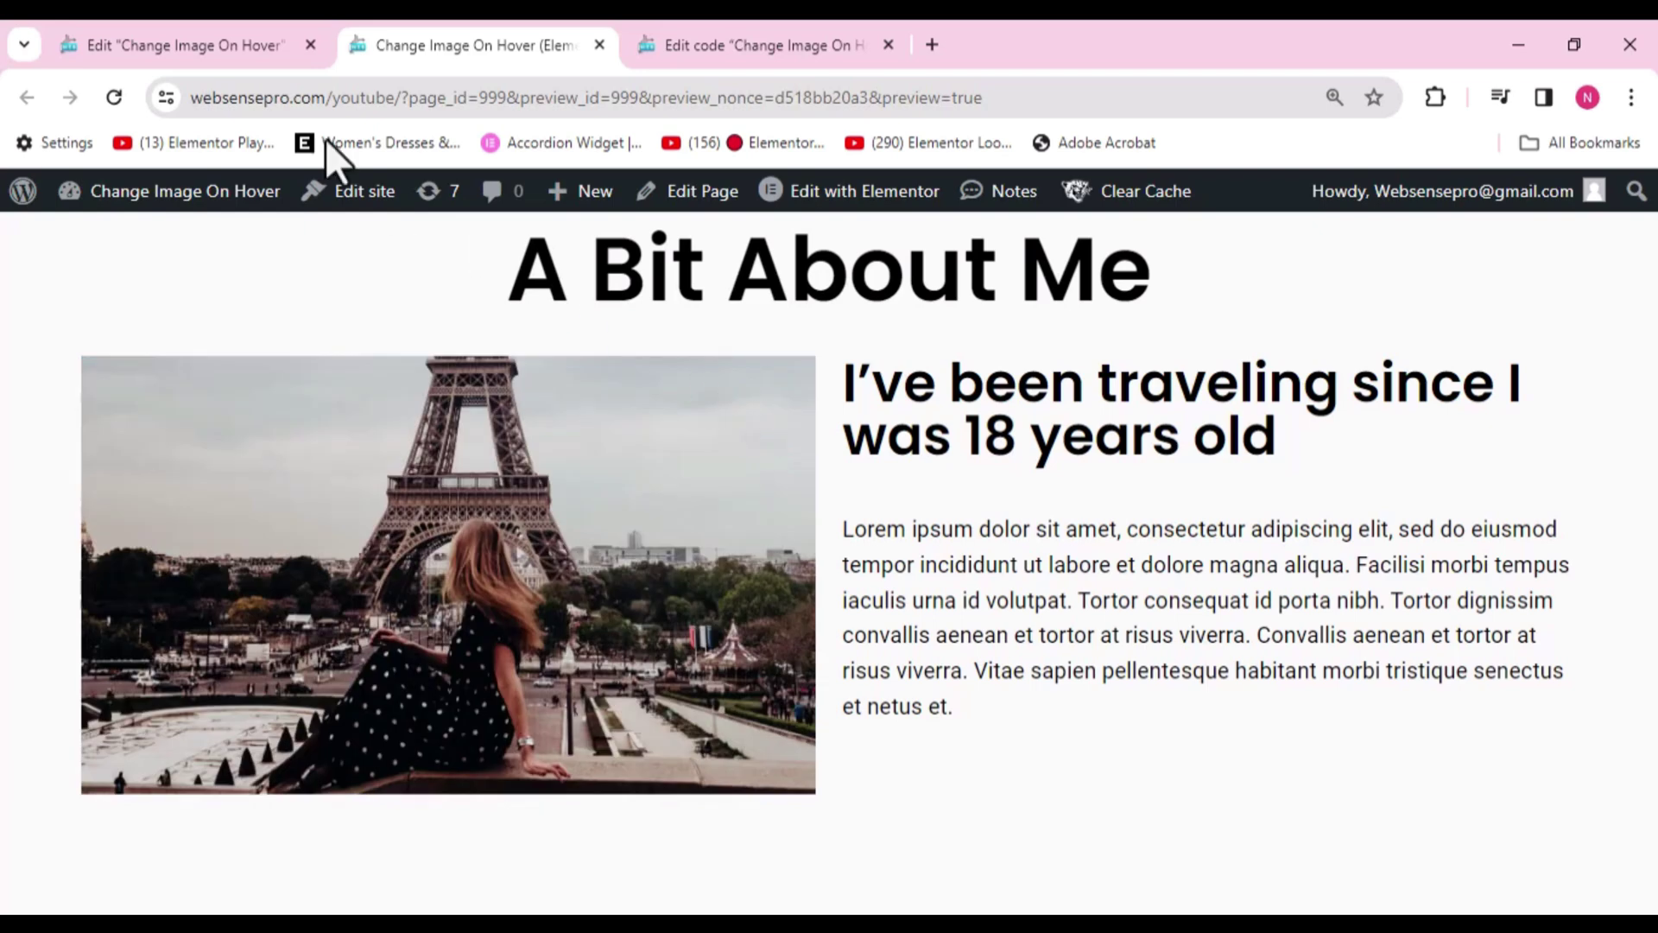
click(140, 26)
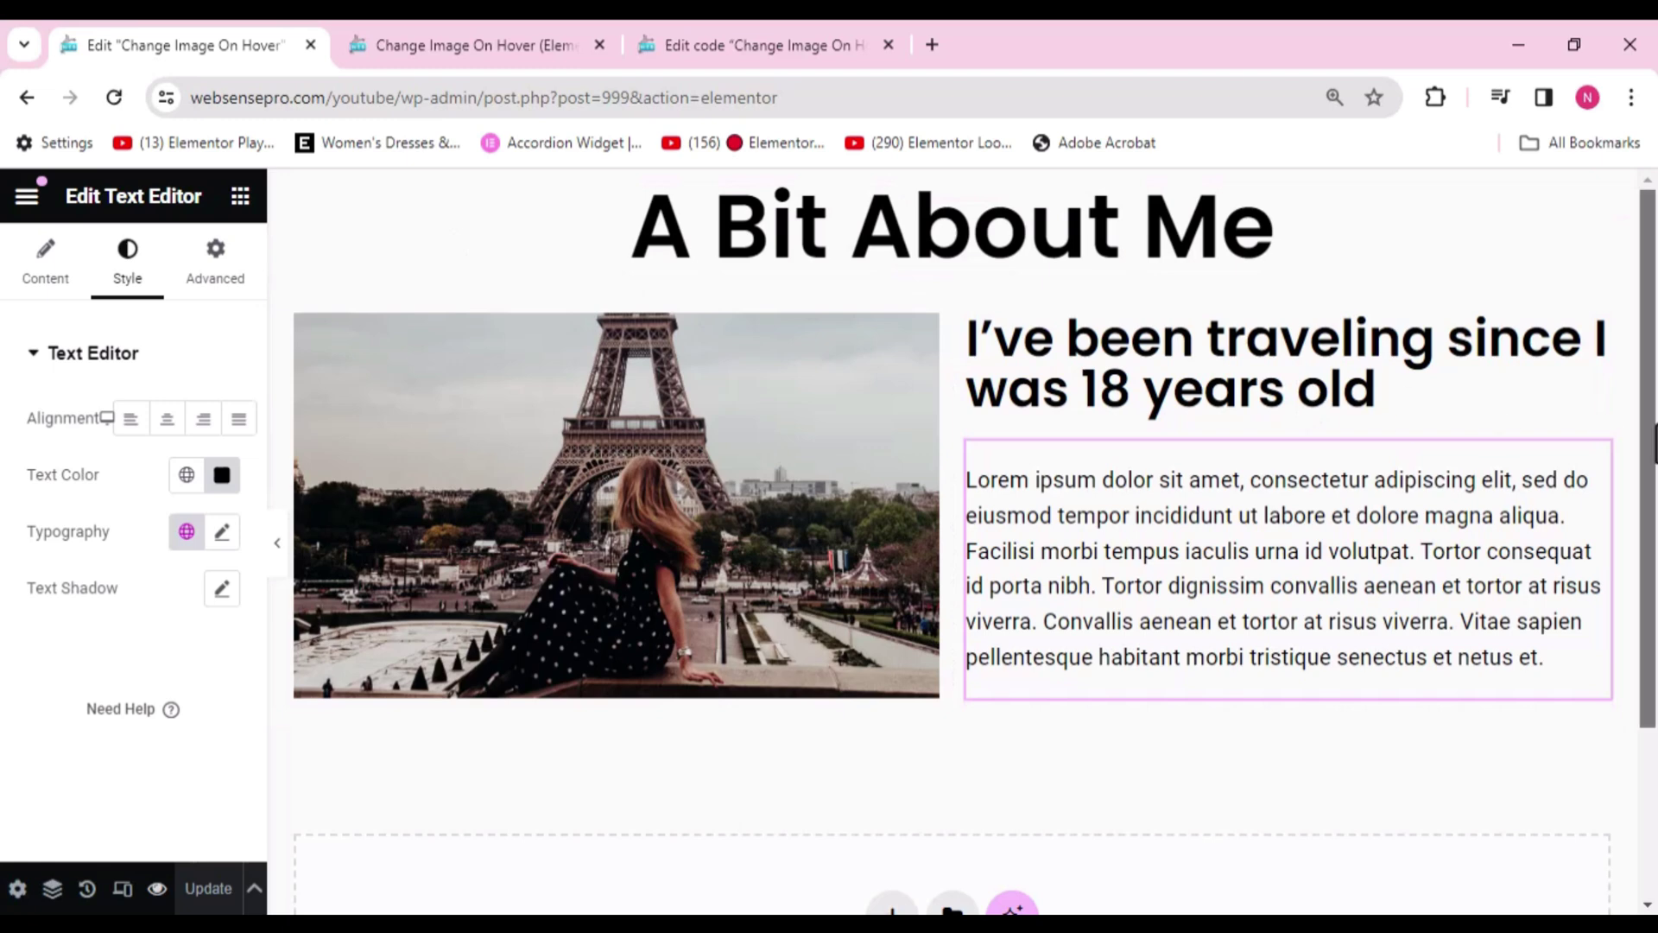
scroll(1303, 395, down, 3)
Step: Add a two-column Flexbox container and drop an Image widget into its right column
click(892, 684)
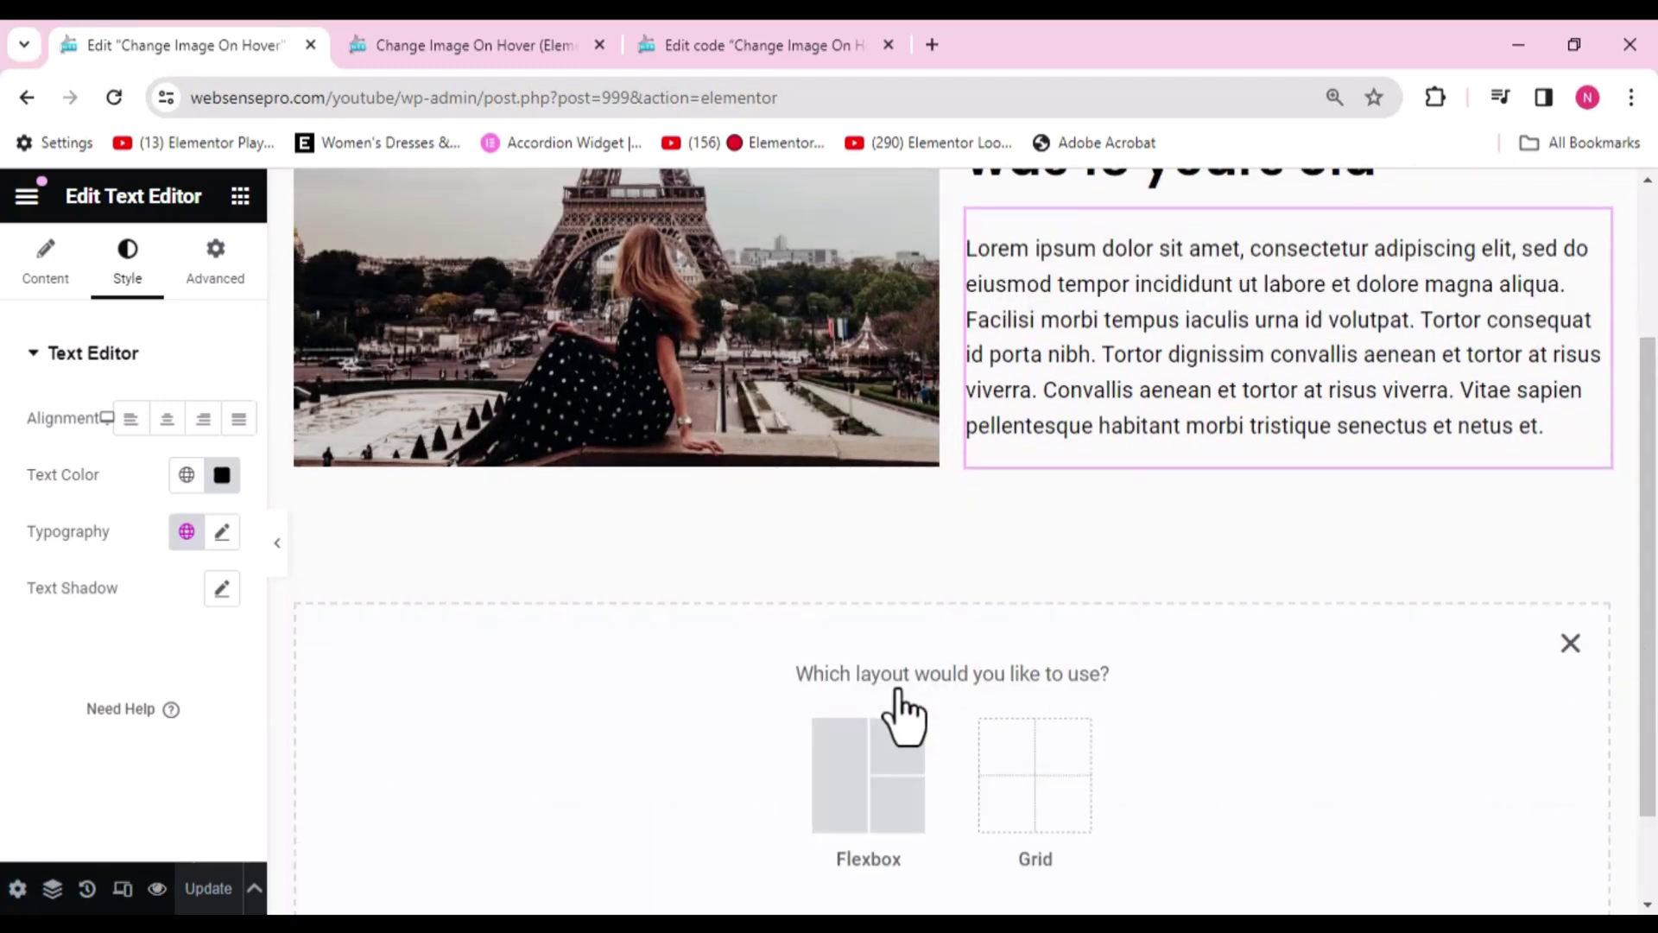
click(888, 792)
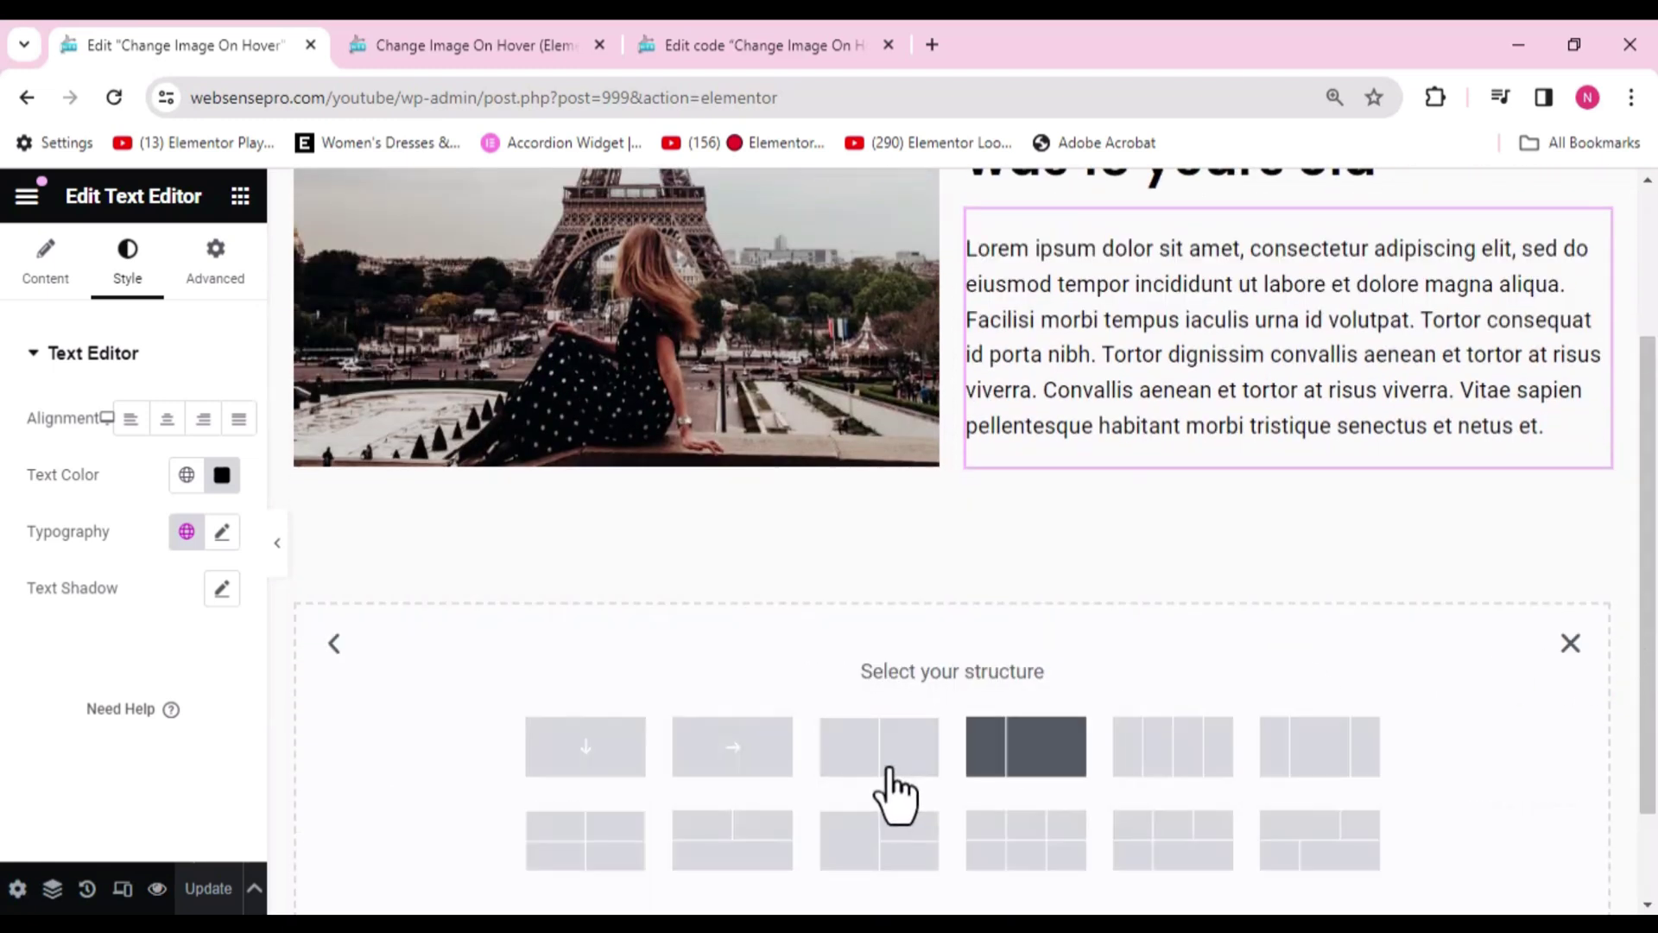
click(874, 777)
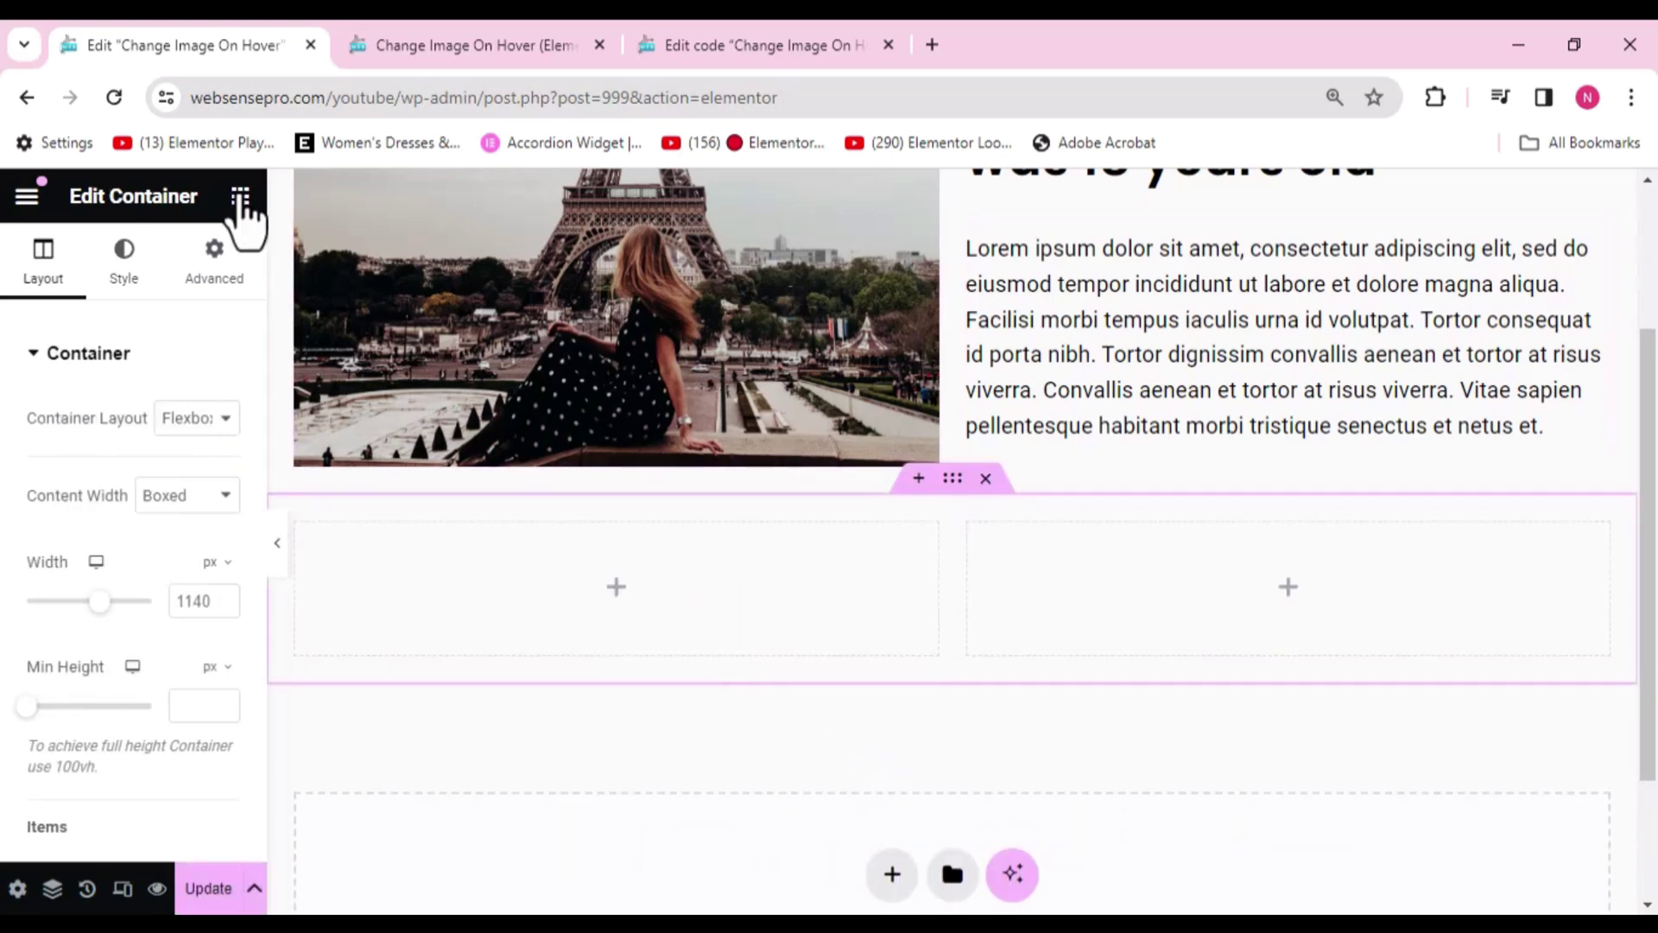
click(238, 200)
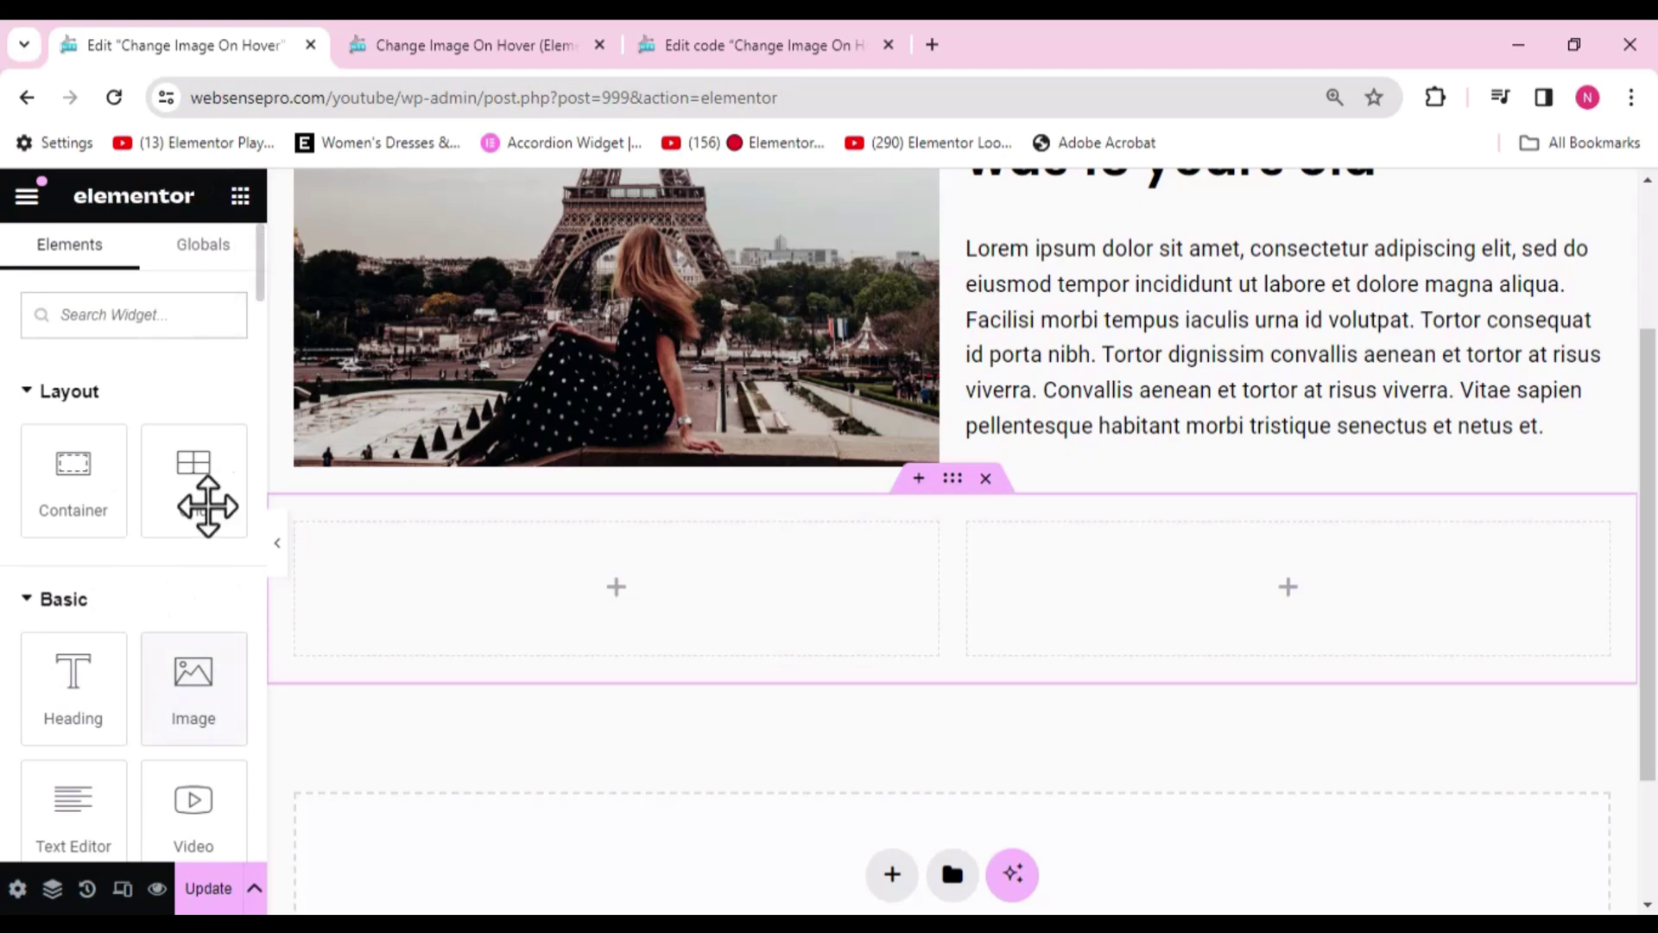
drag(191, 683, 1059, 588)
mouse_move(110, 492)
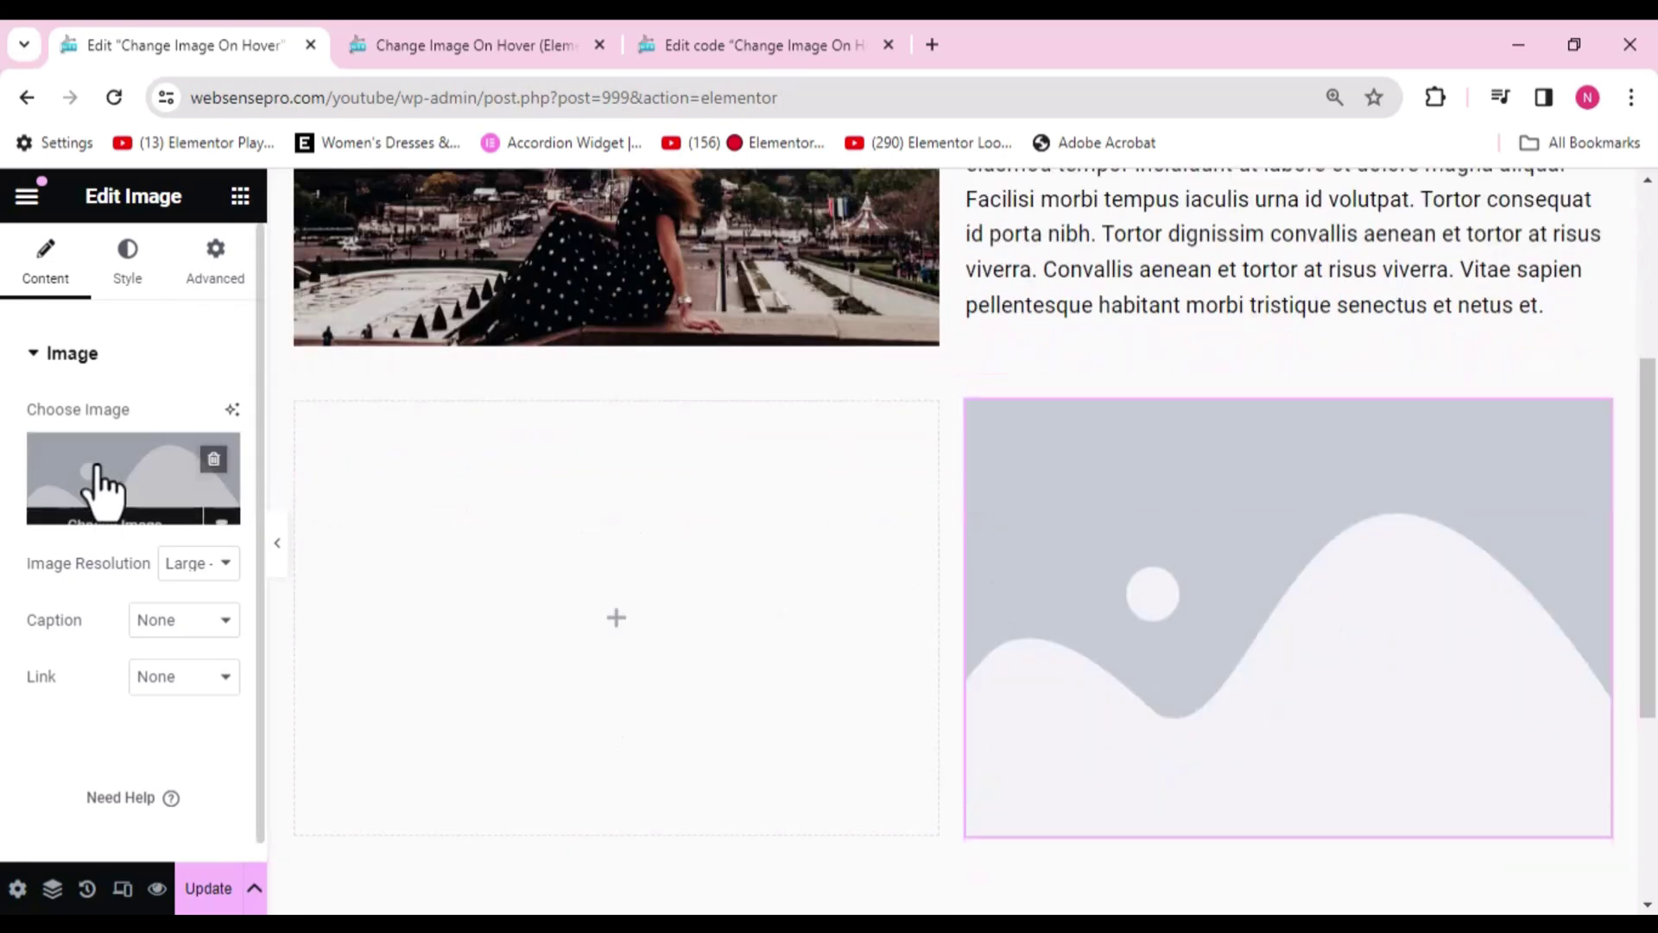
Step: Insert the lake village photo AboutPage-Gallery_05.jpg into the Image widget, copying its file URL first
click(102, 480)
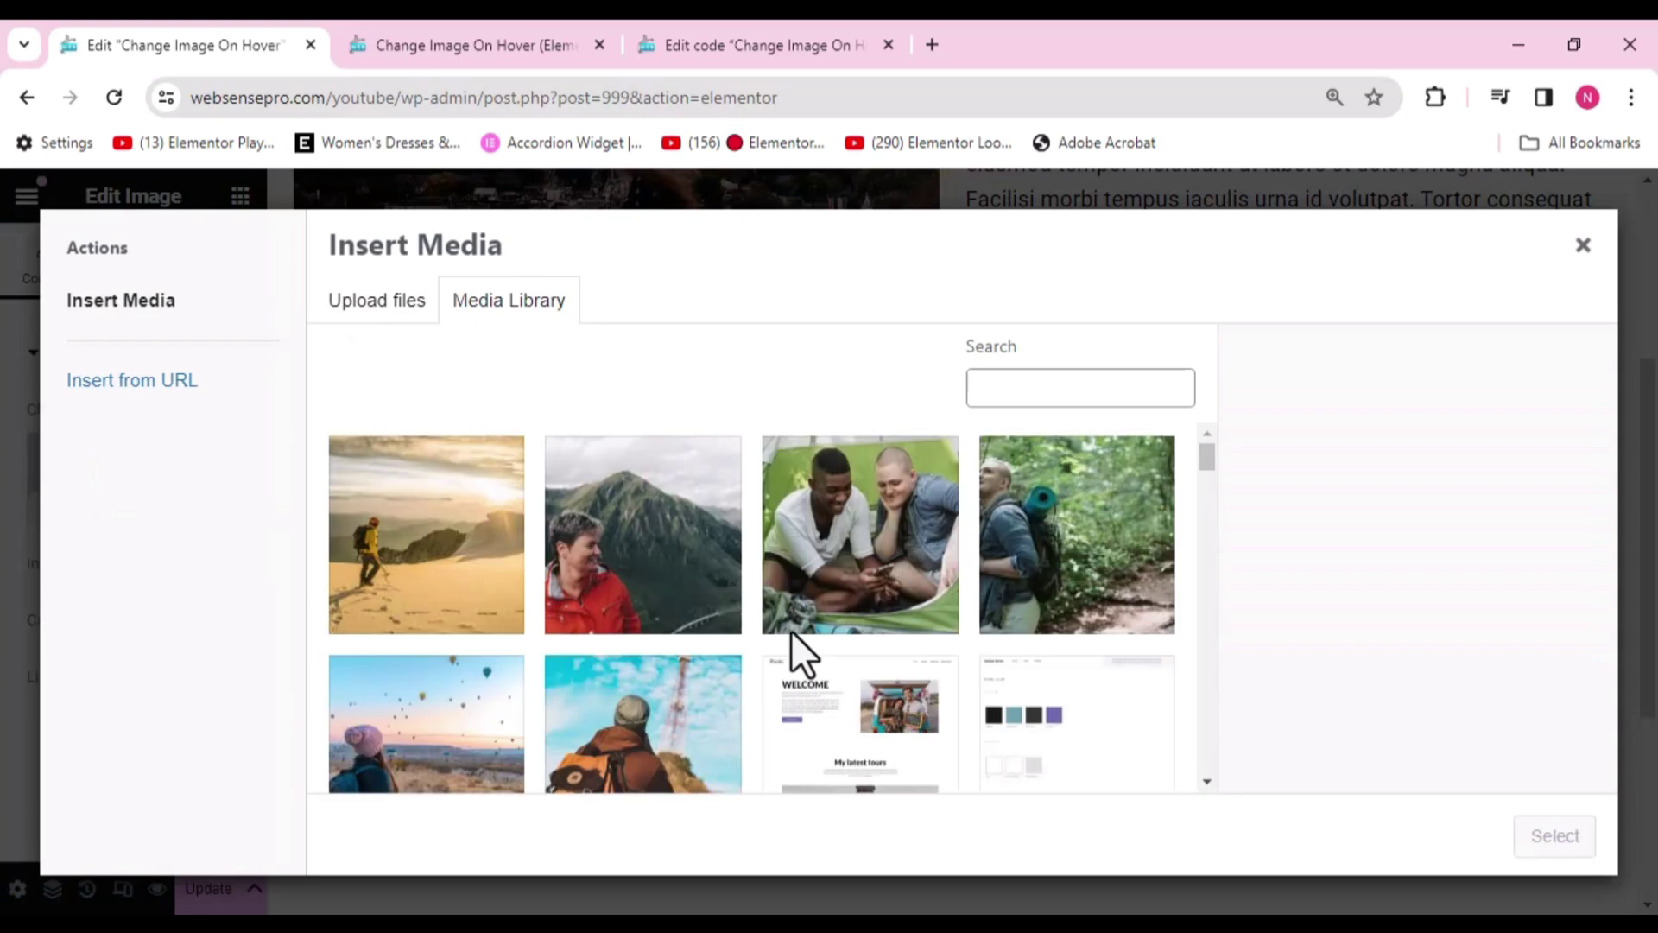
drag(1202, 458, 1209, 551)
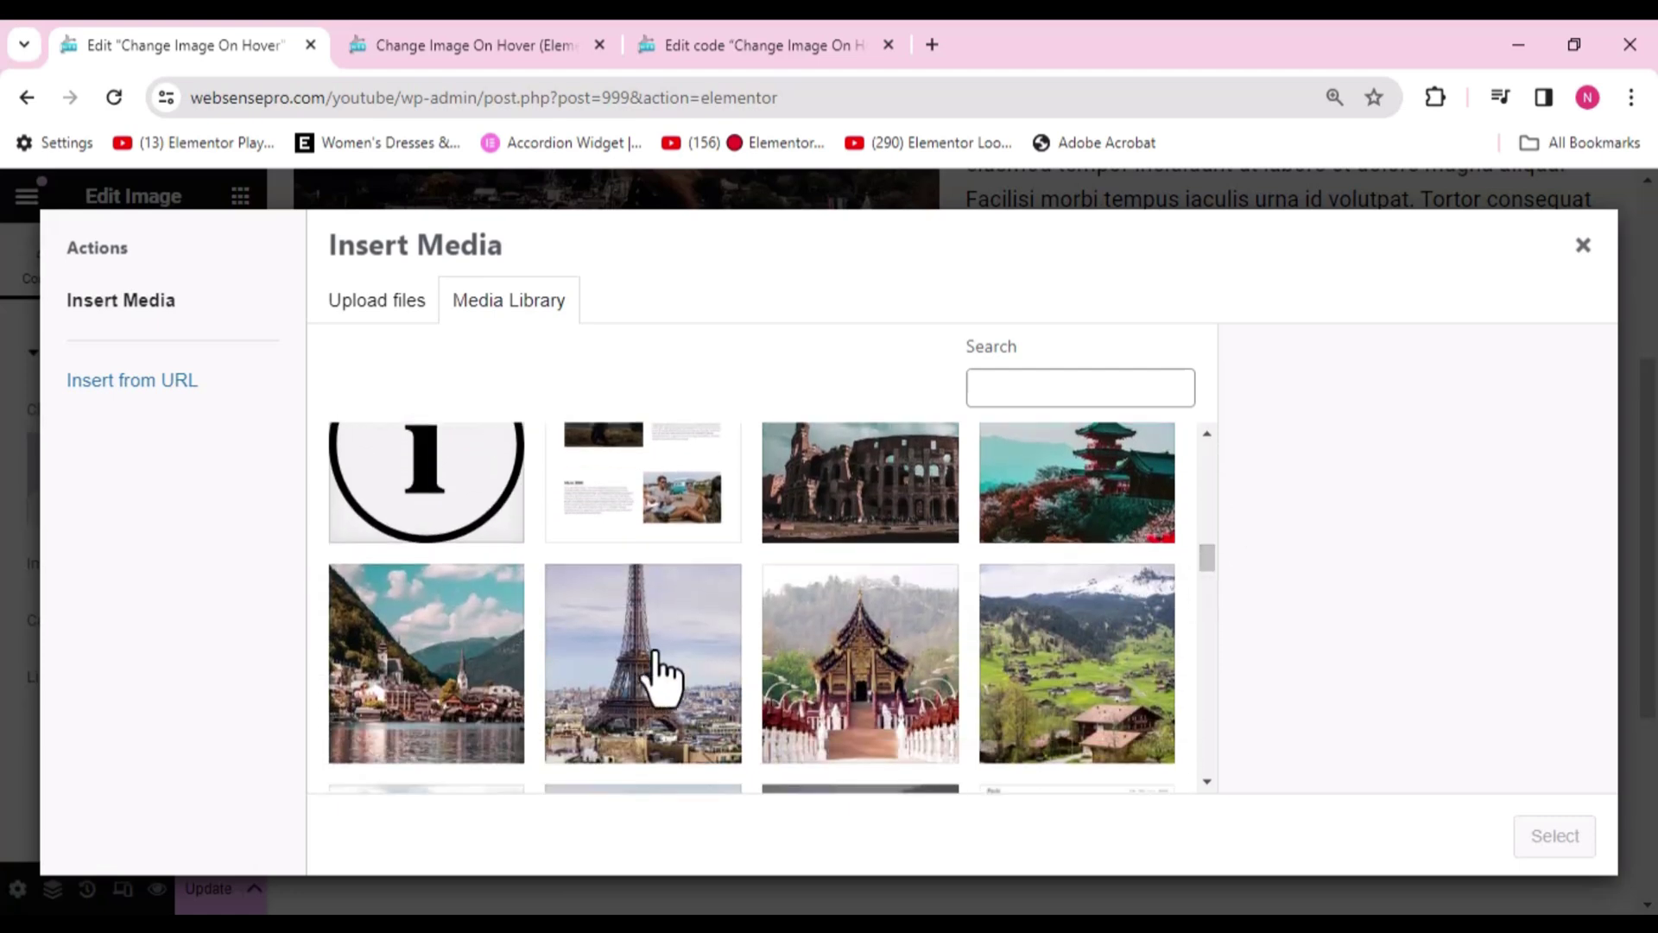
click(425, 678)
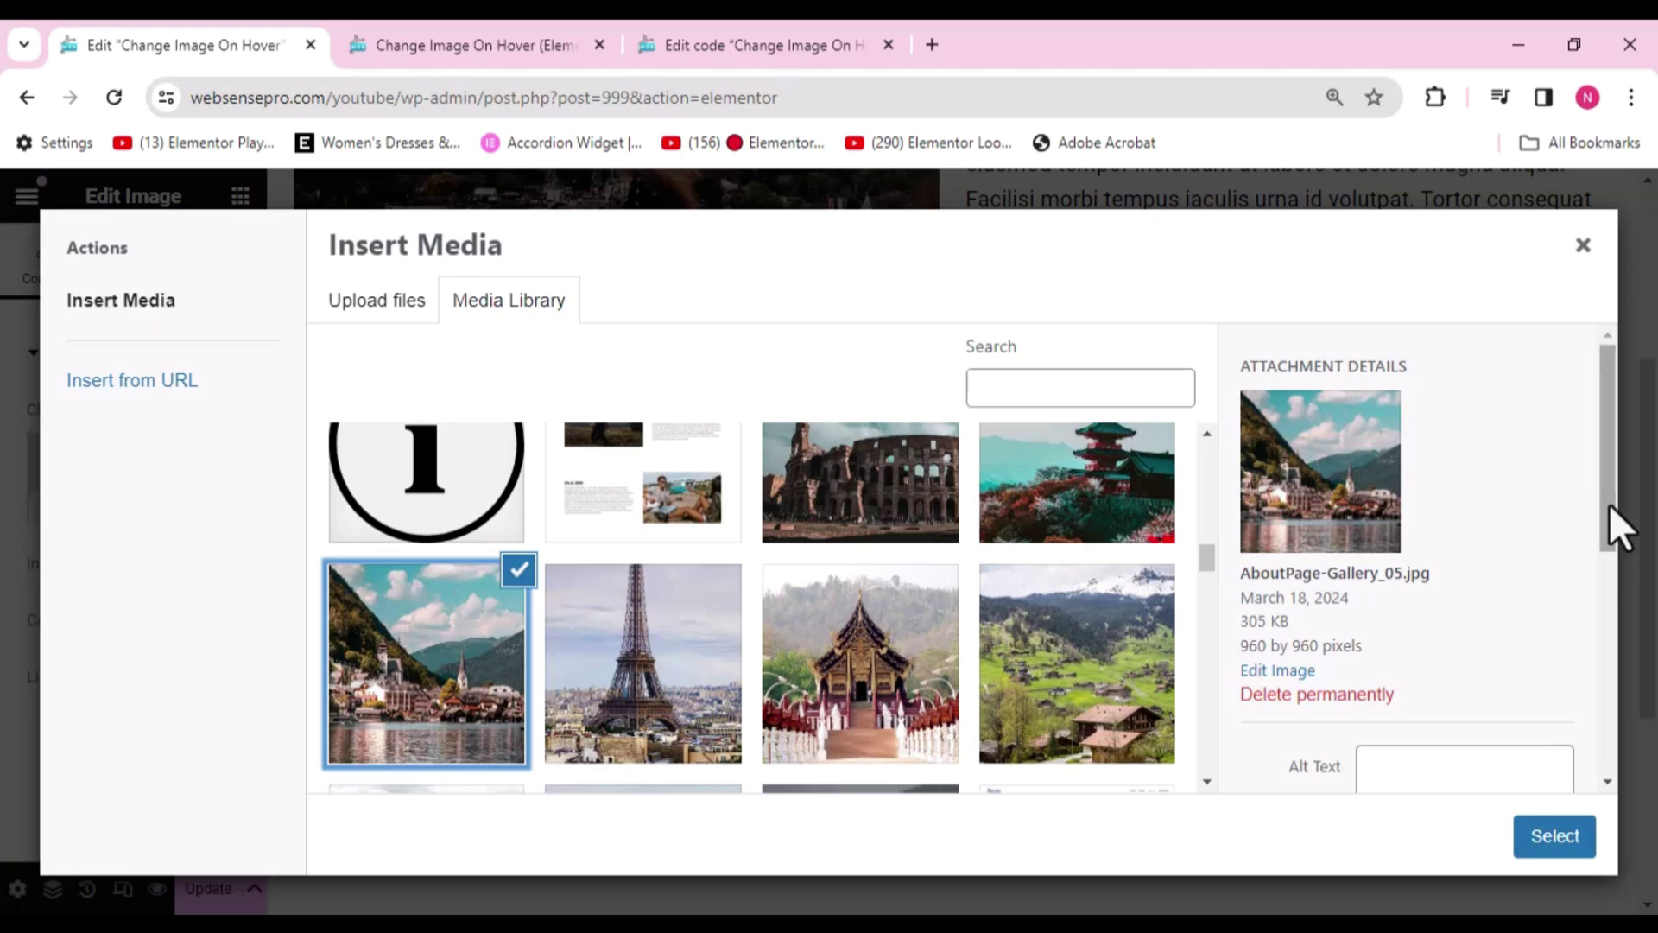
scroll(1611, 531, down, 5)
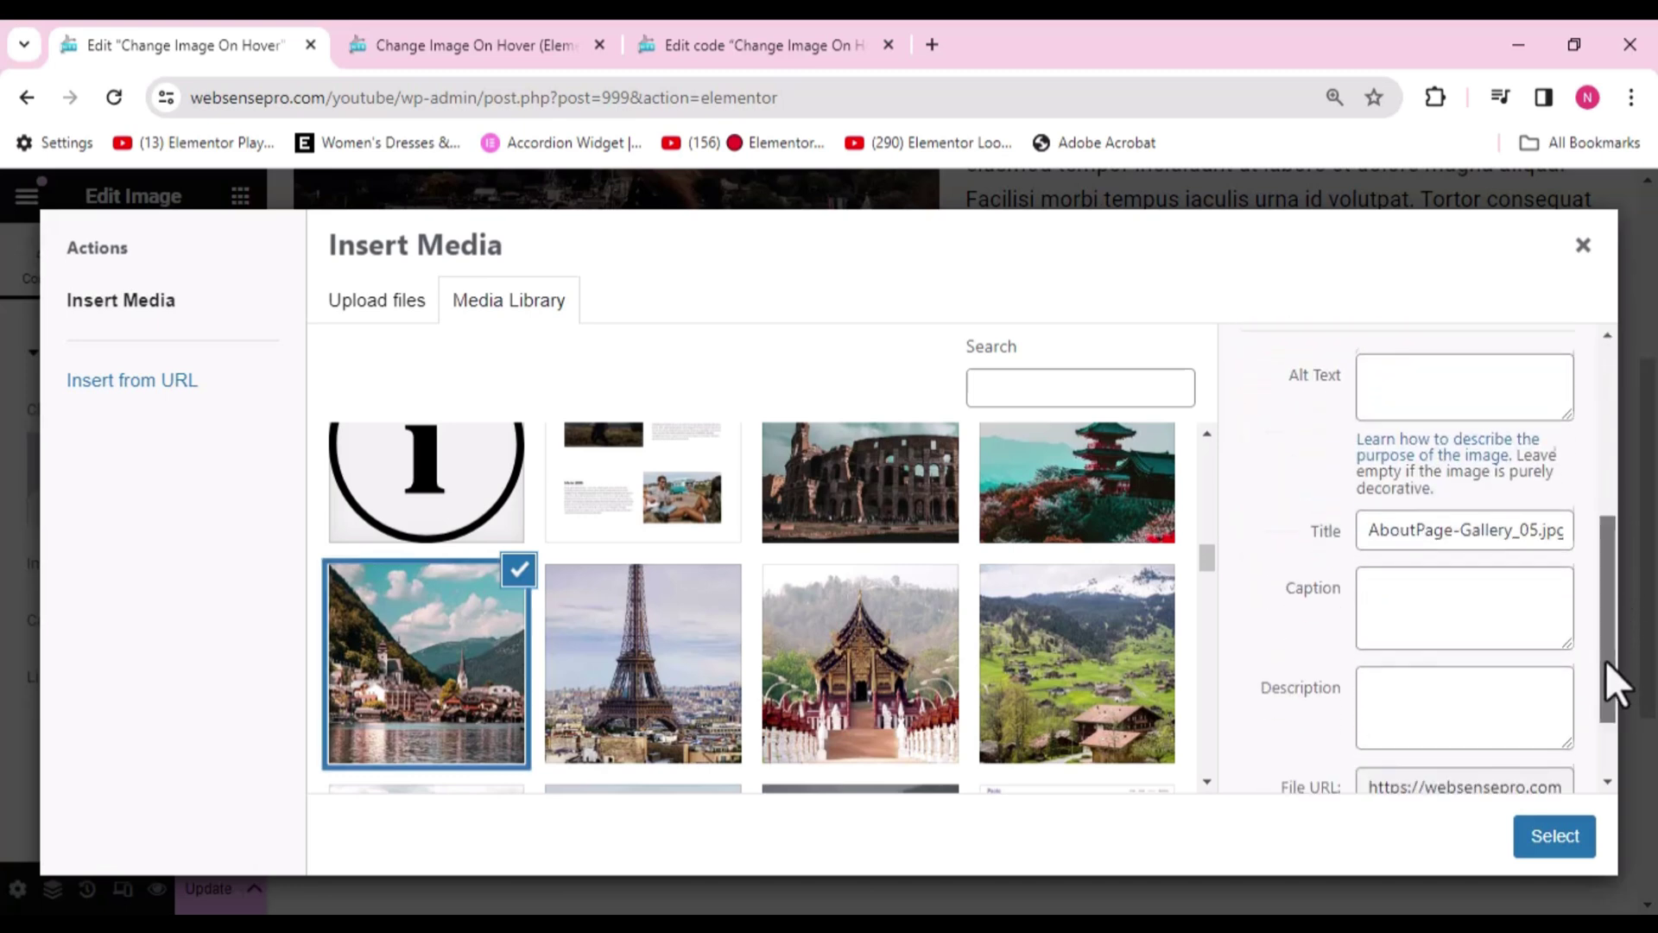
drag(1605, 660, 1606, 718)
click(1474, 748)
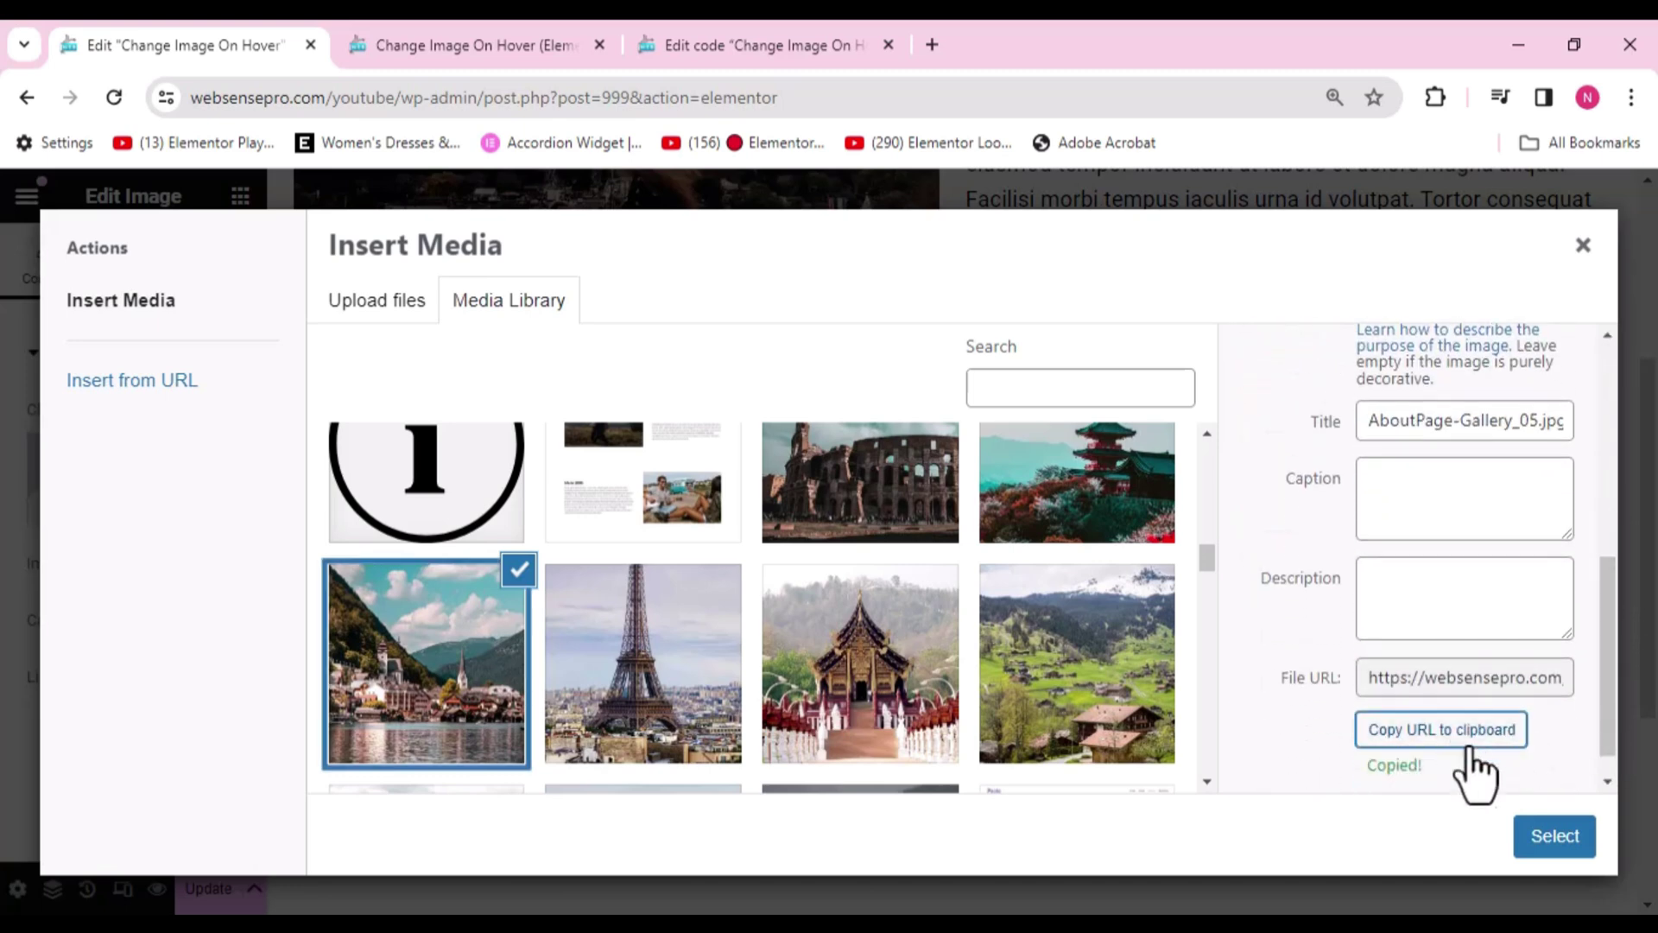
click(1542, 838)
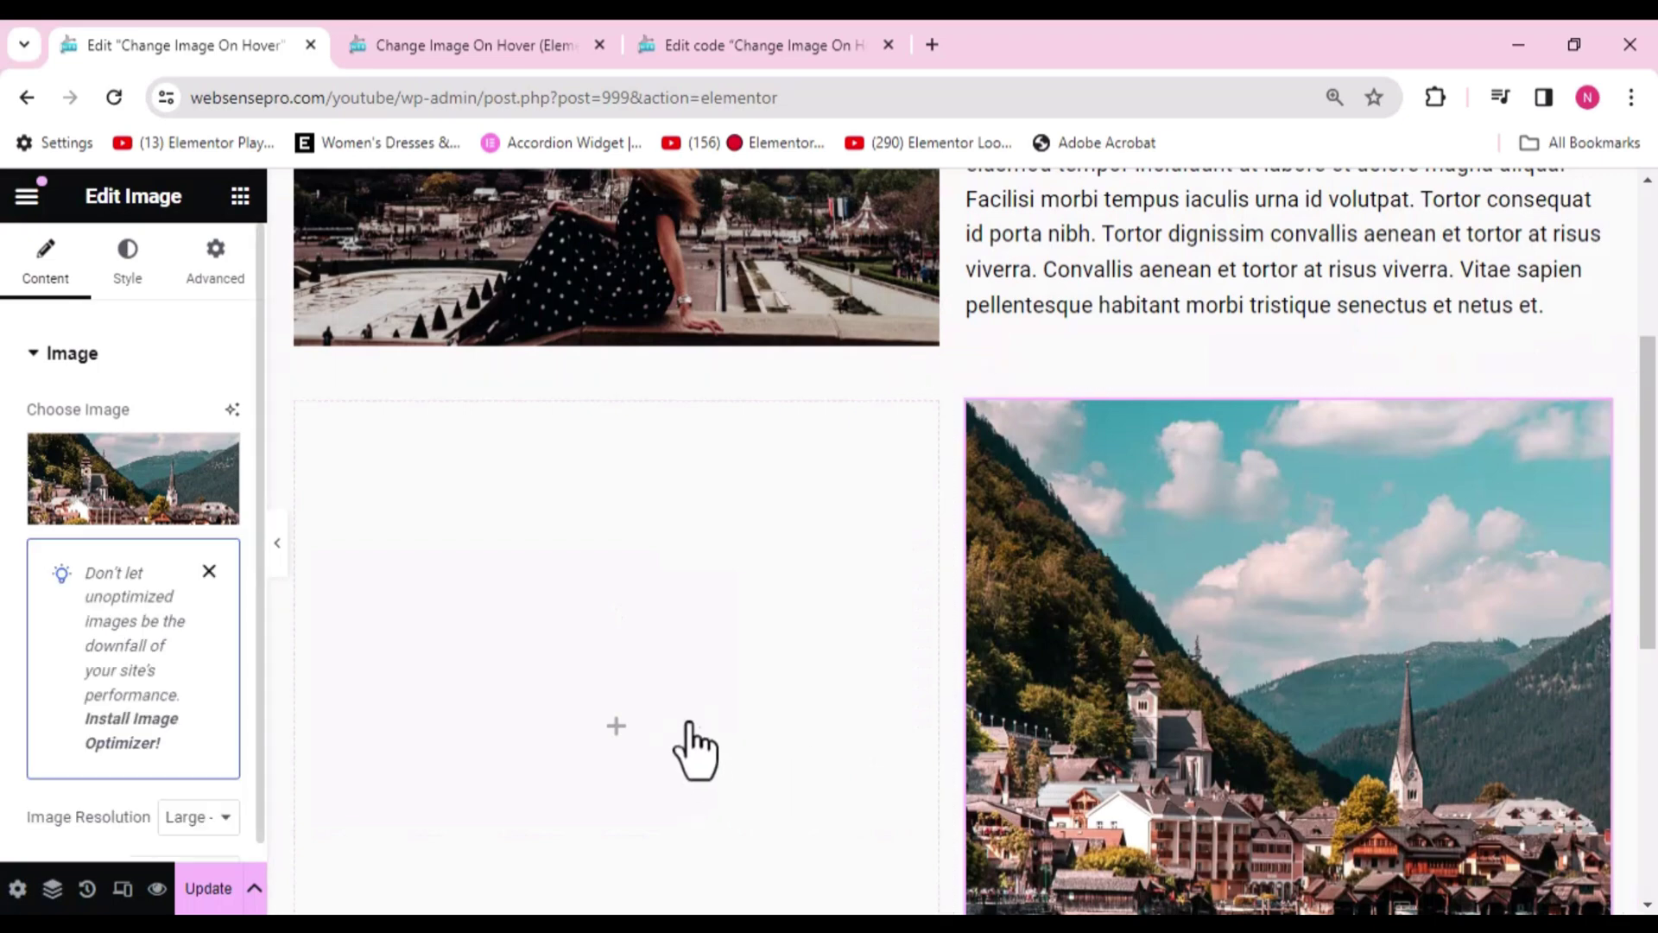
Step: Enter img-hover-2 in the lake village image's Advanced CSS Classes field
click(218, 298)
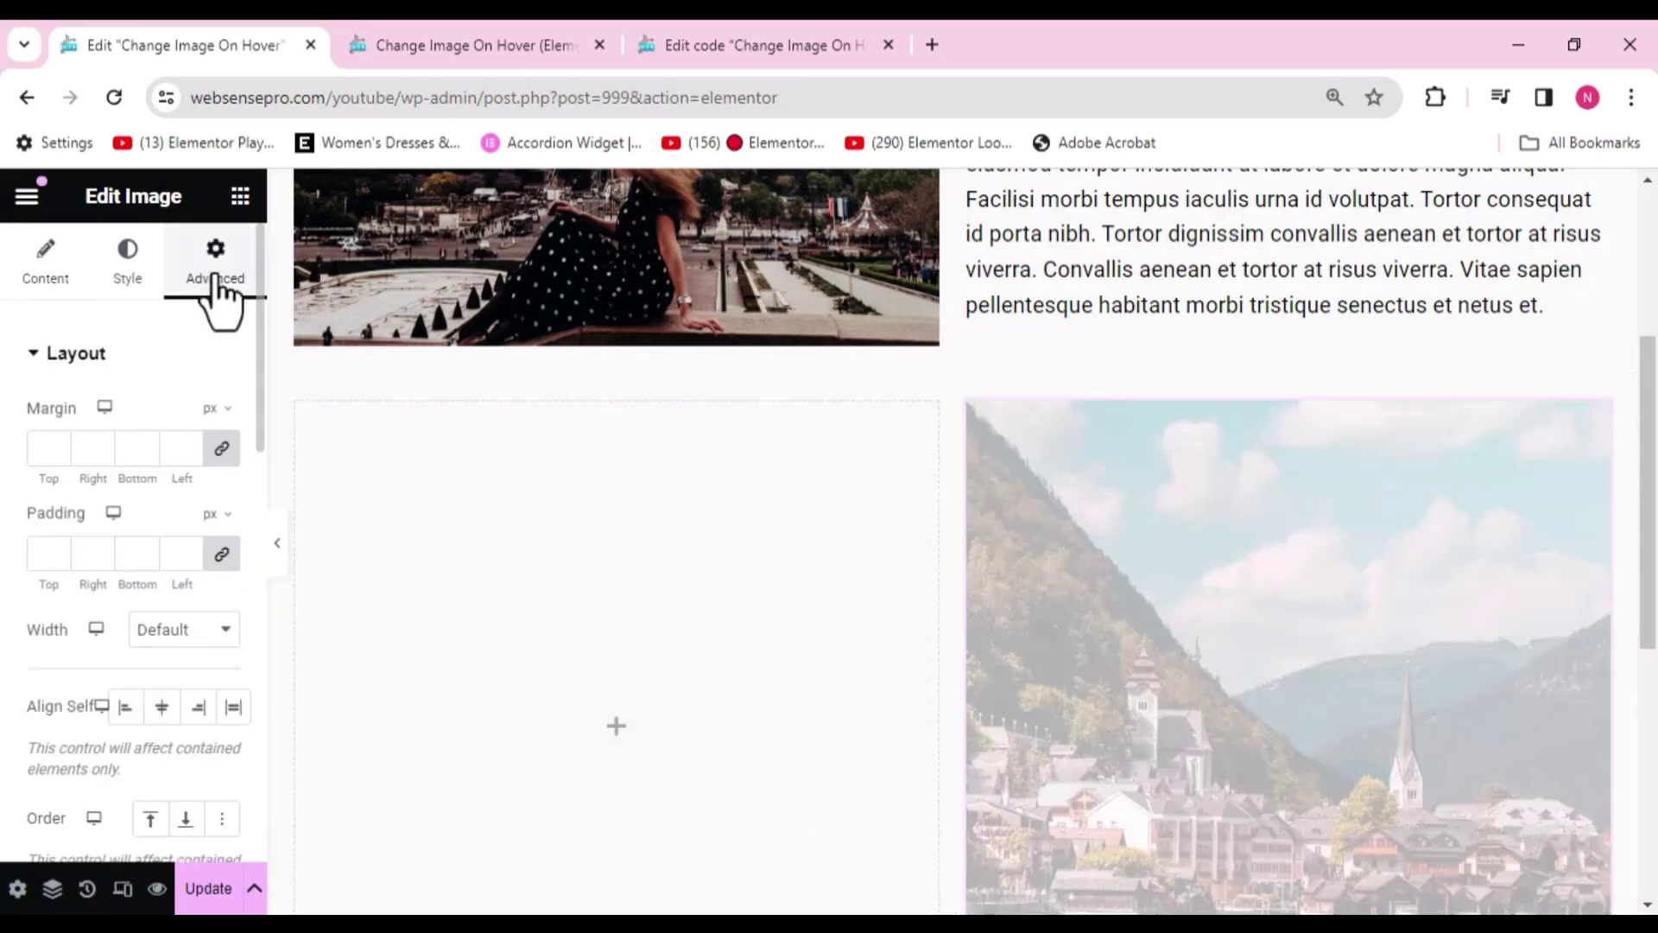
scroll(218, 298, down, 6)
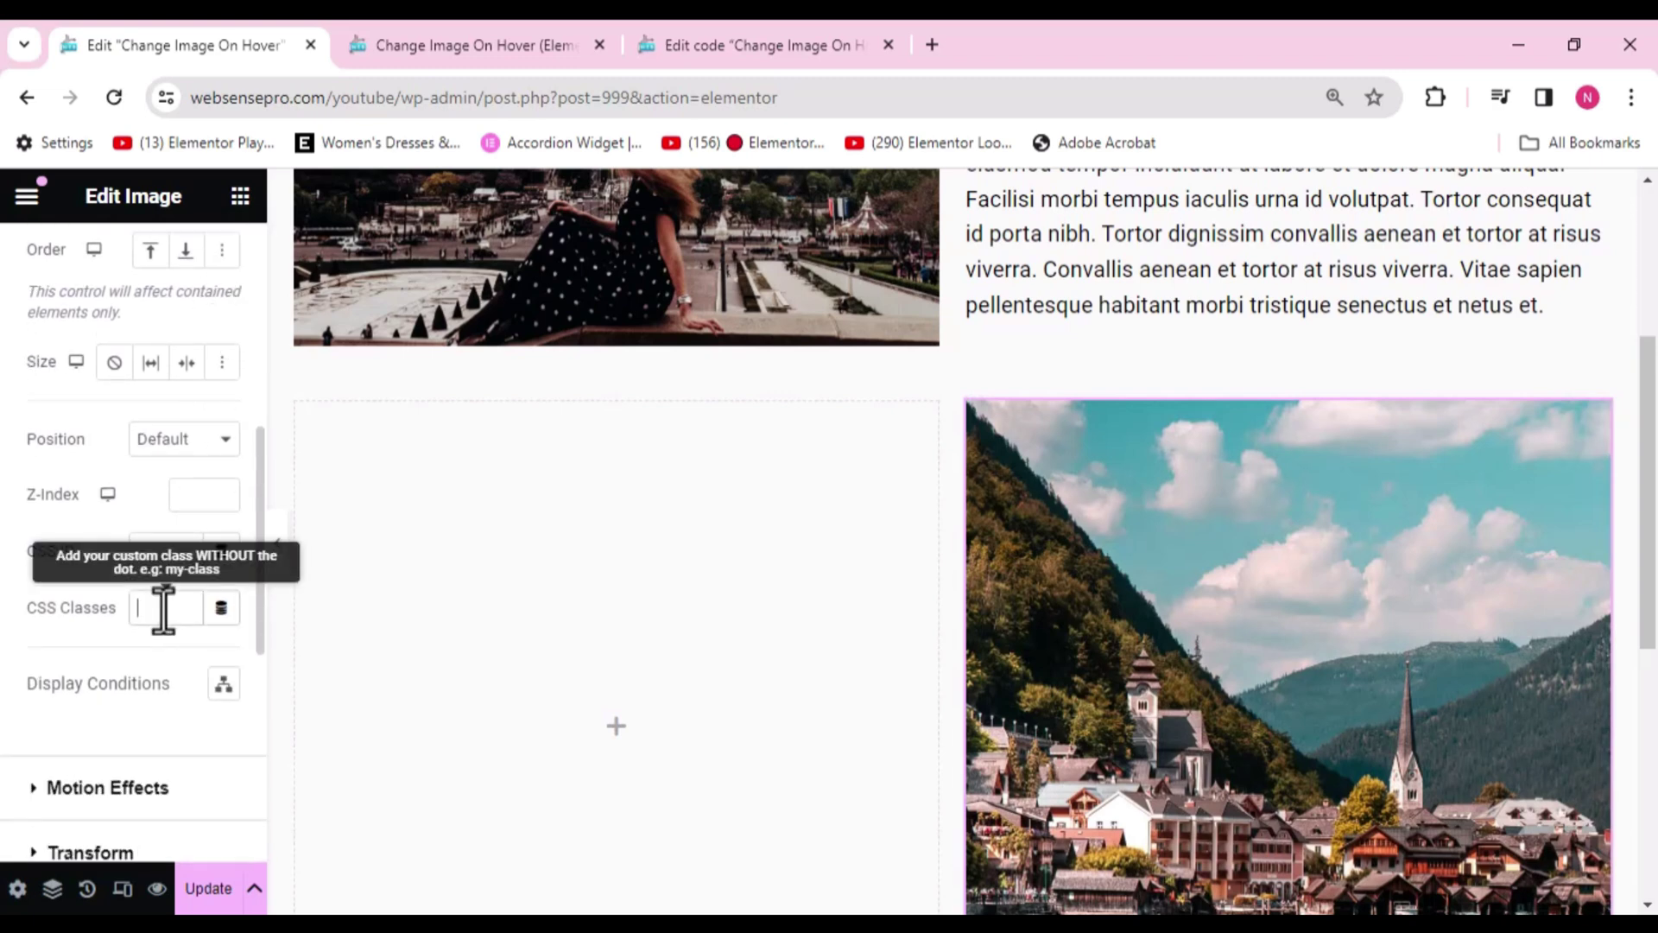
text(img-h)
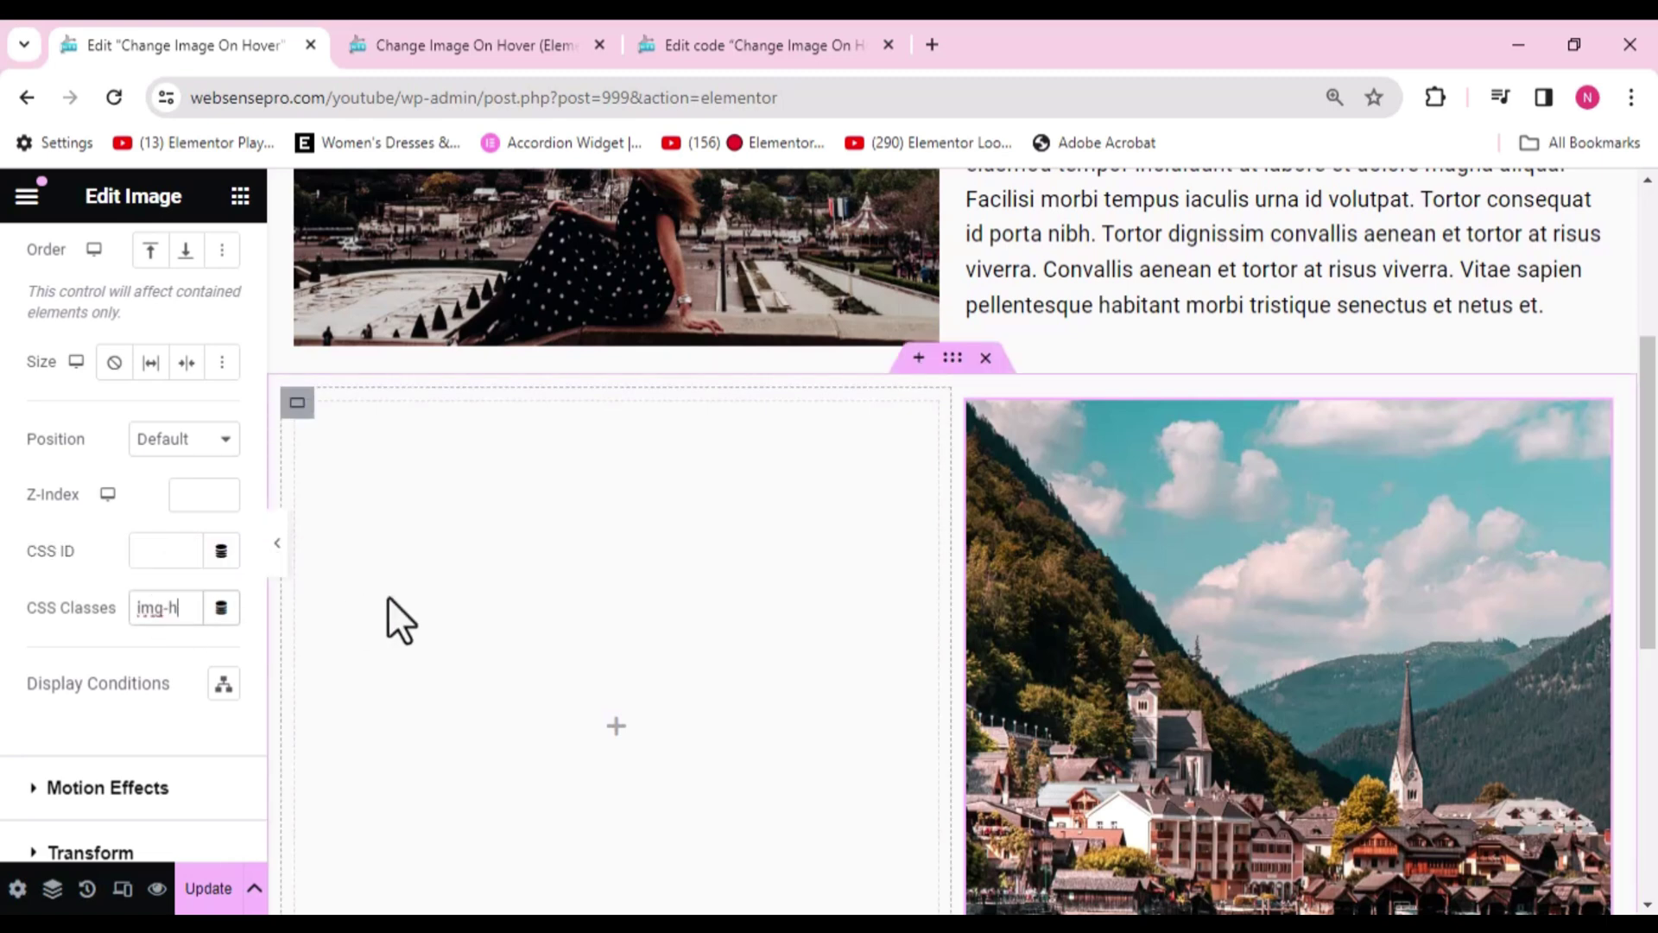
text(over-2)
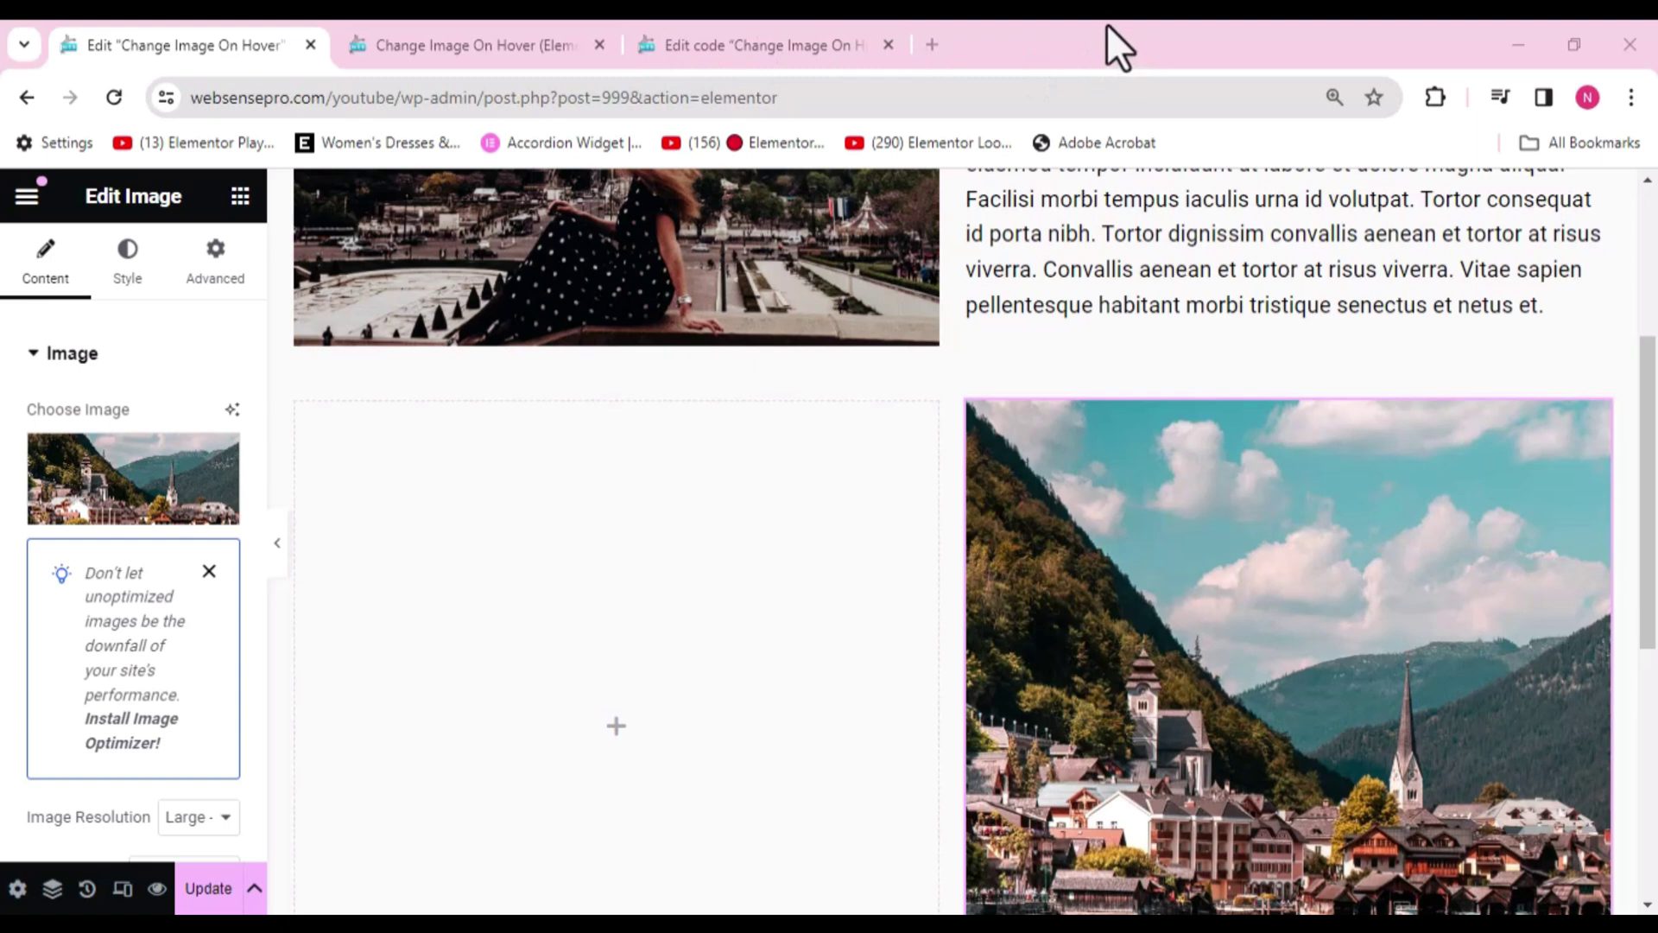
Step: Duplicate the hover script from lines 2–7 below itself in the custom code editor
click(803, 26)
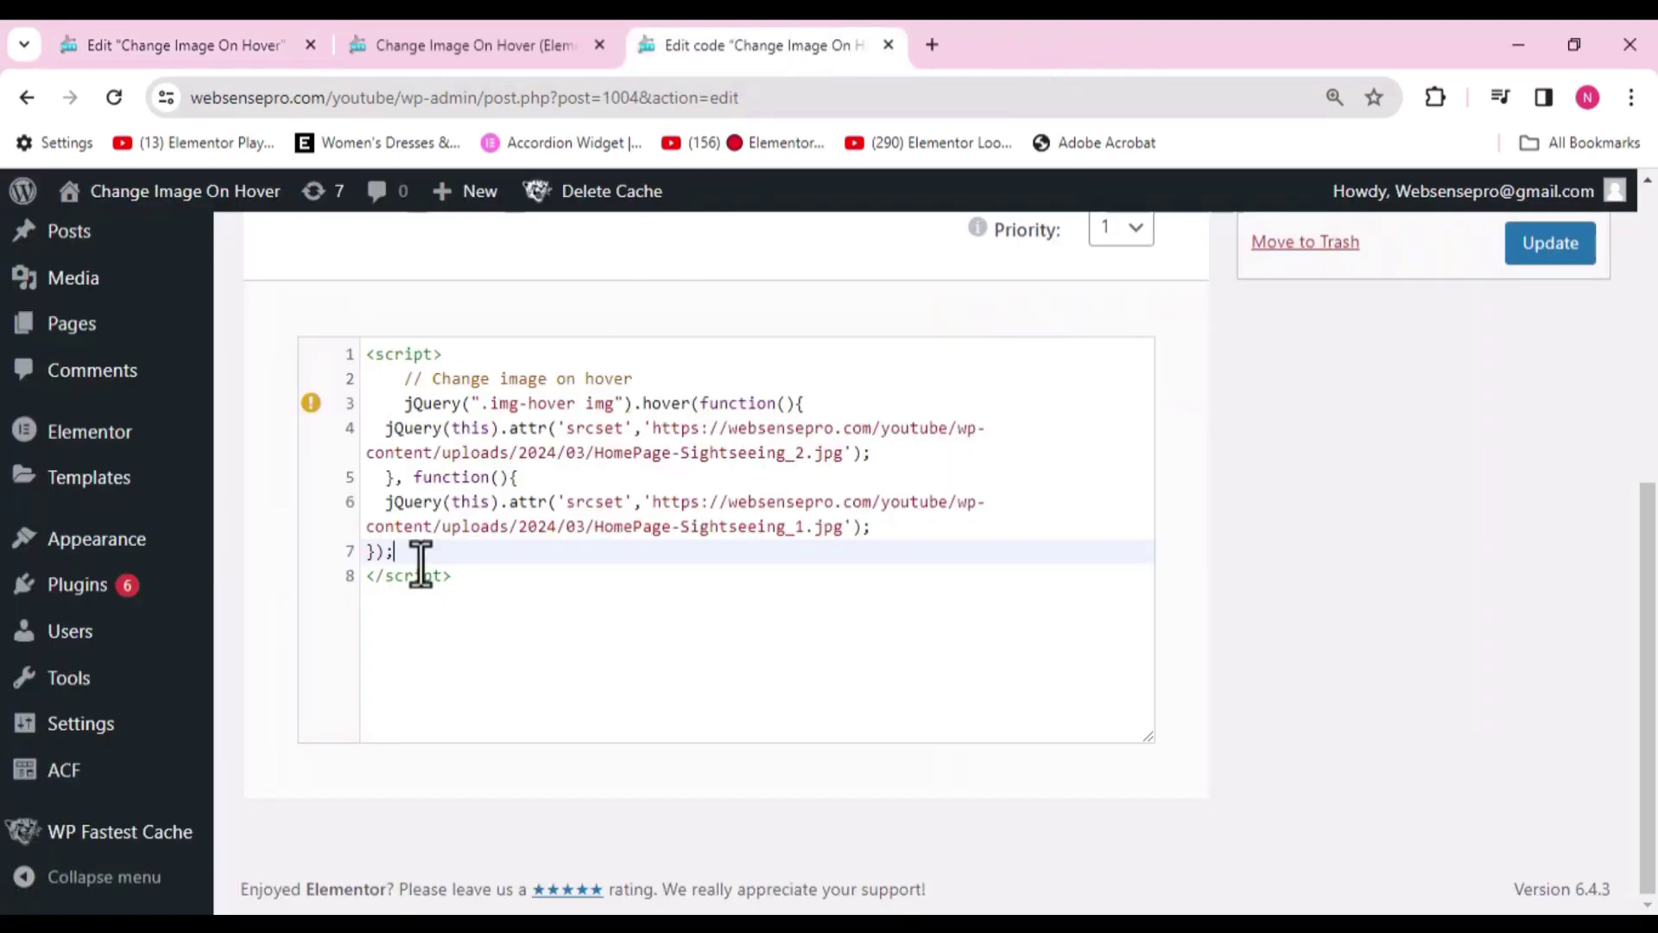
mouse_move(419, 560)
mouse_down()
mouse_move(420, 390)
mouse_move(404, 391)
mouse_up()
key(ctrl+c)
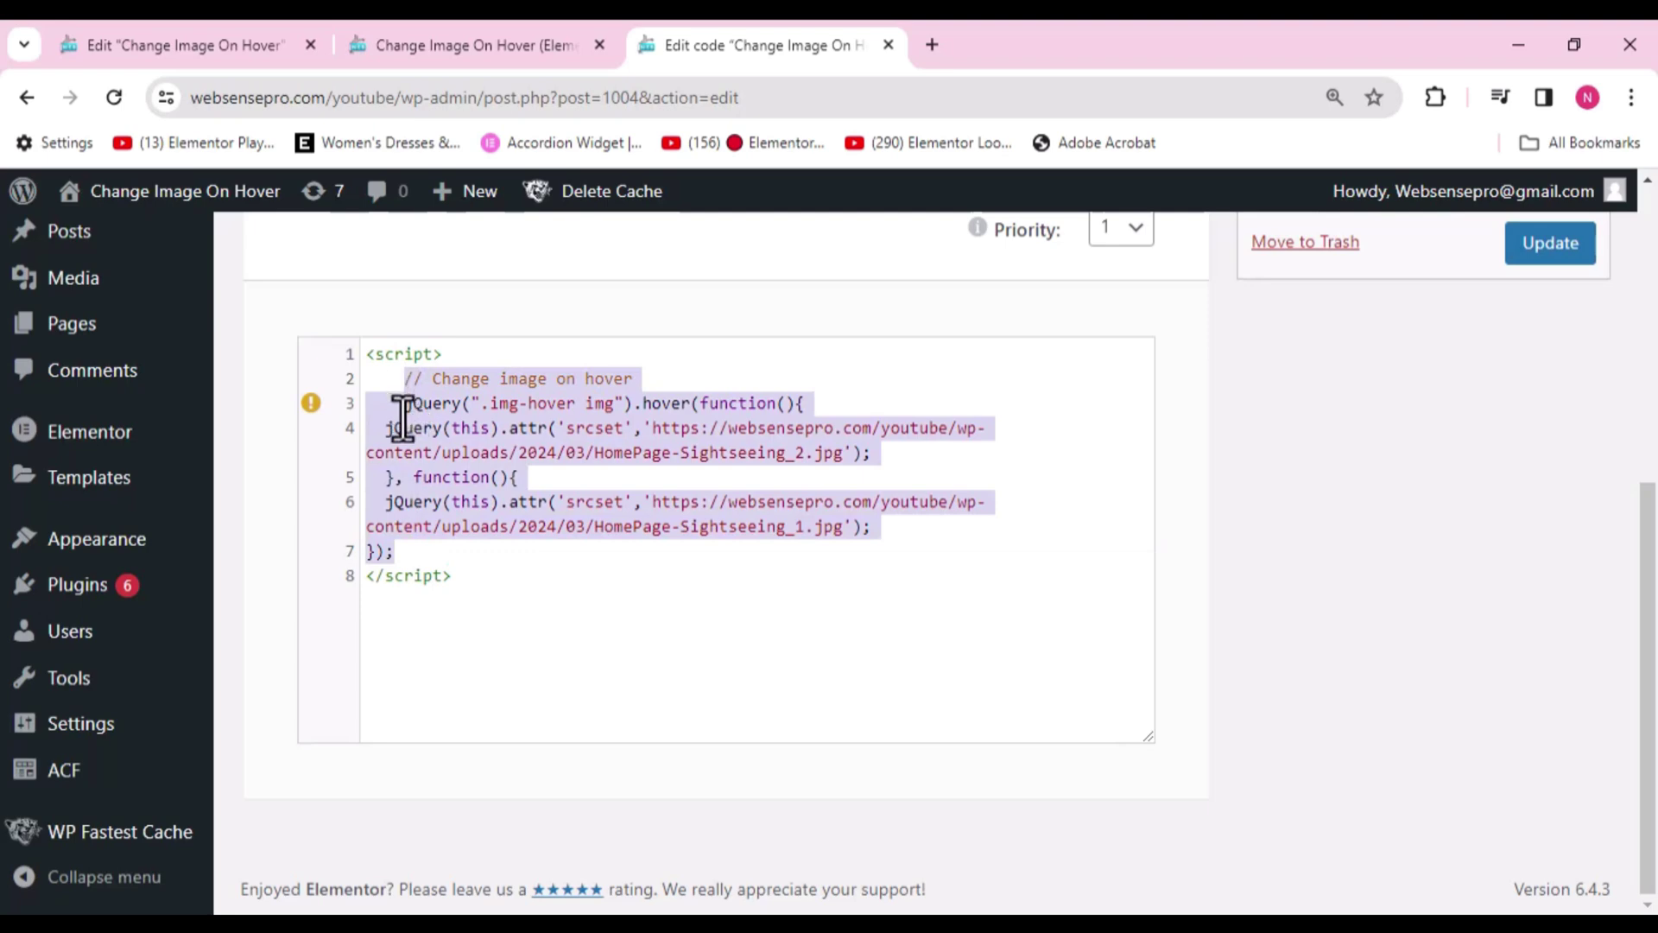
click(405, 560)
key(Return)
key(Return)
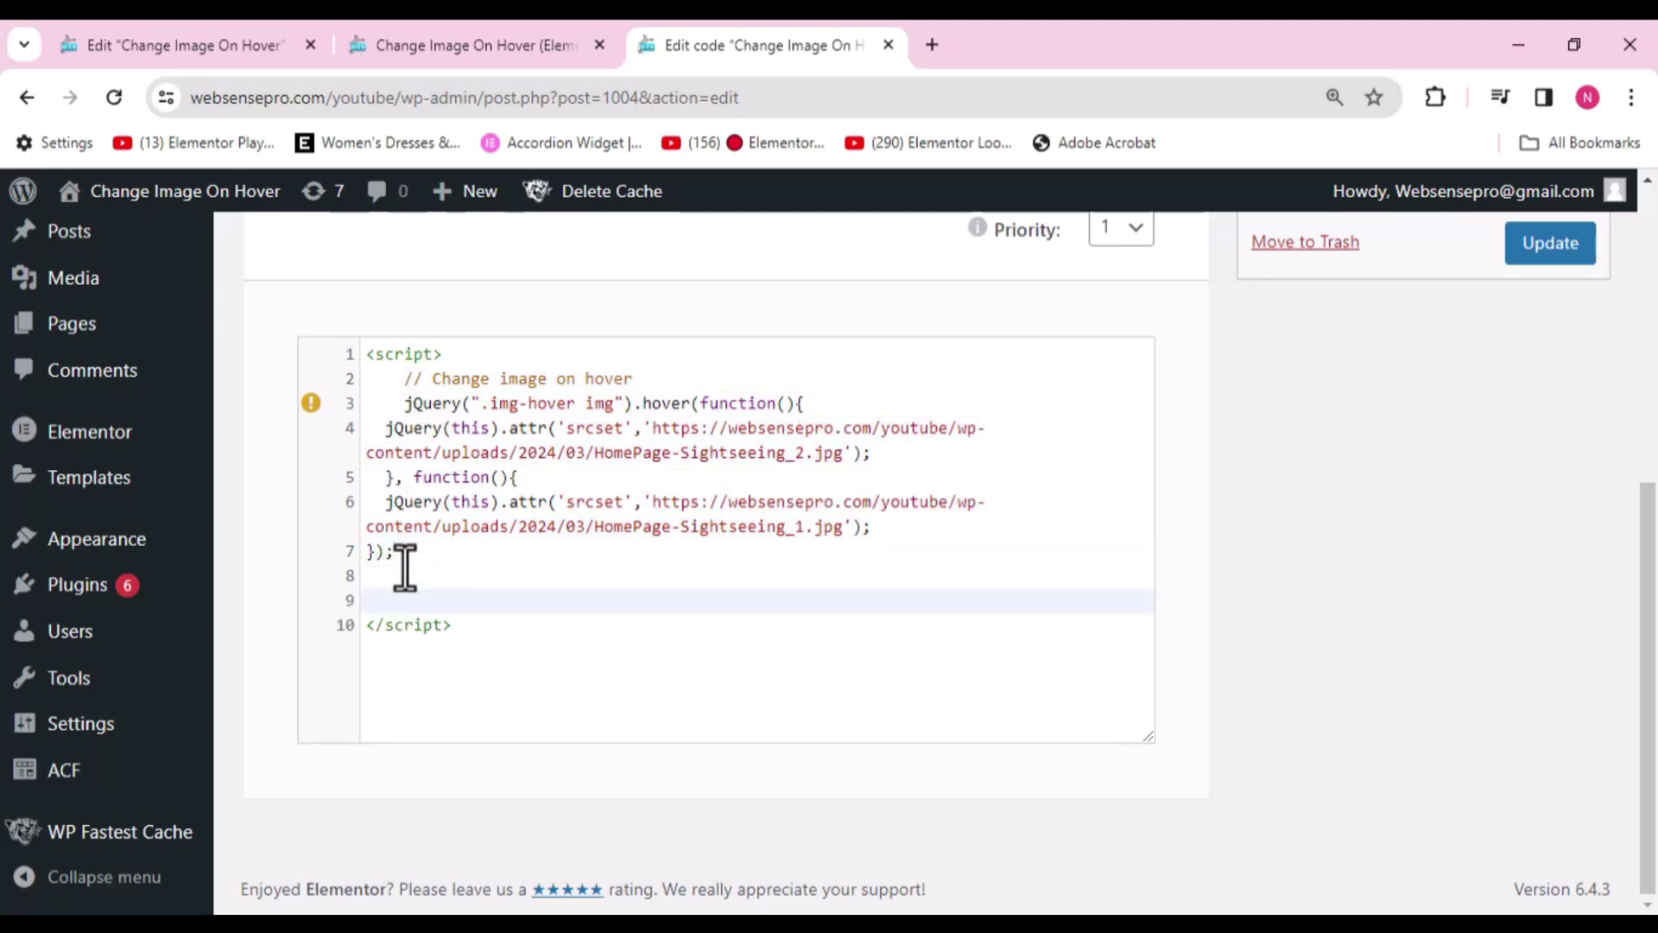
key(ctrl+v)
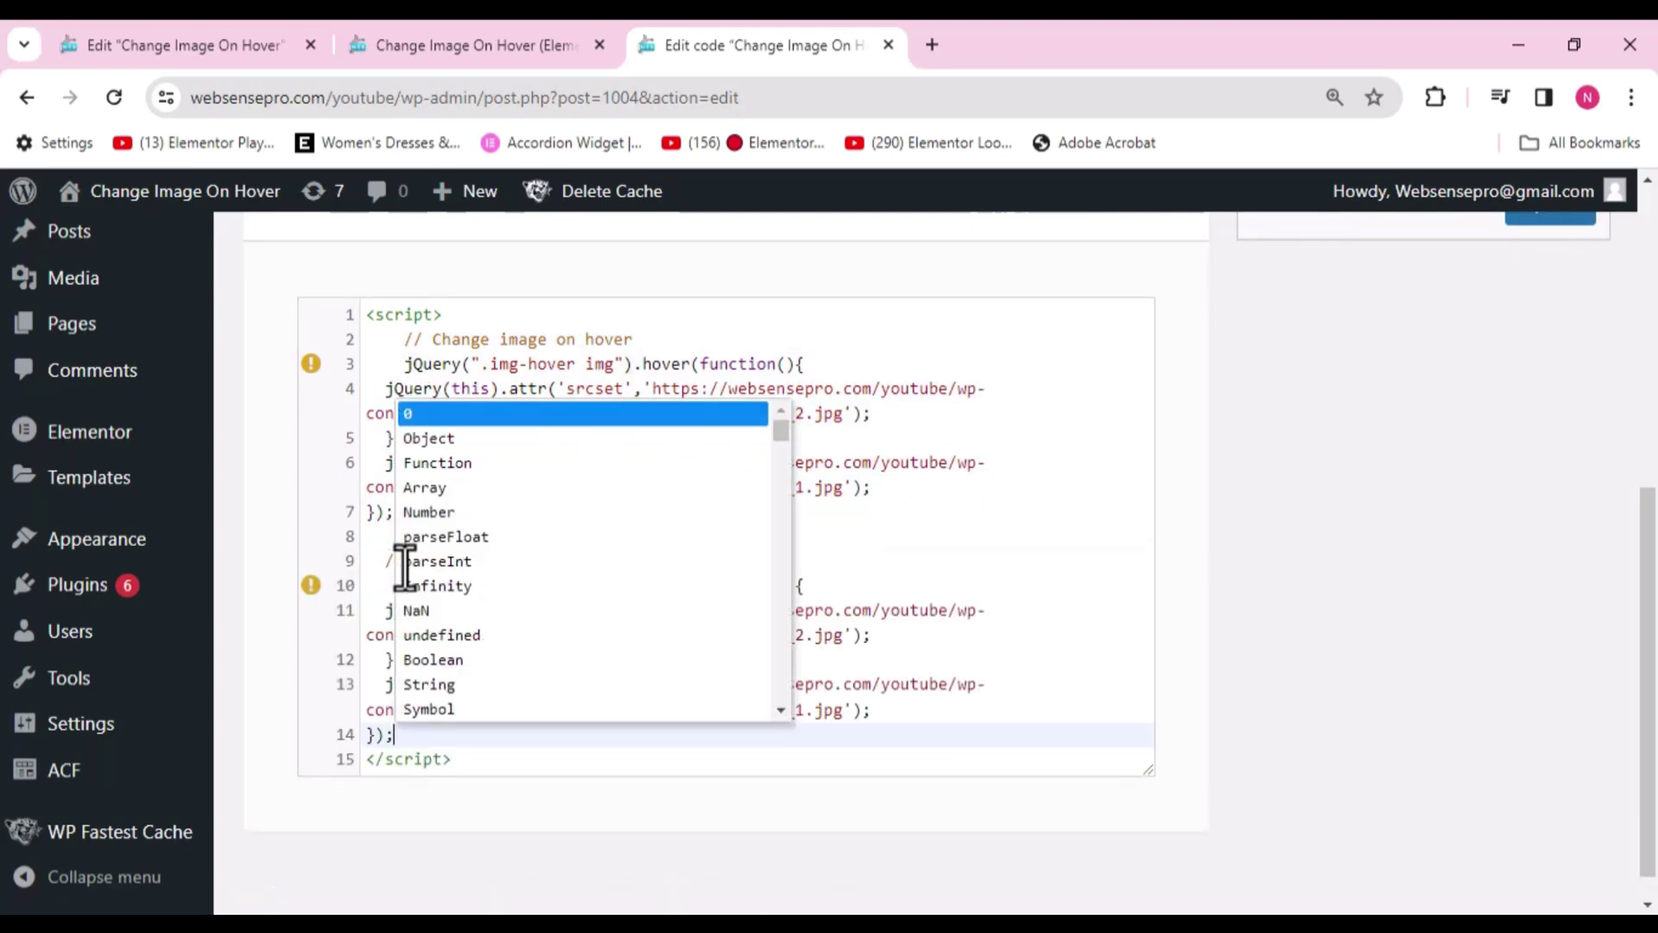
click(950, 686)
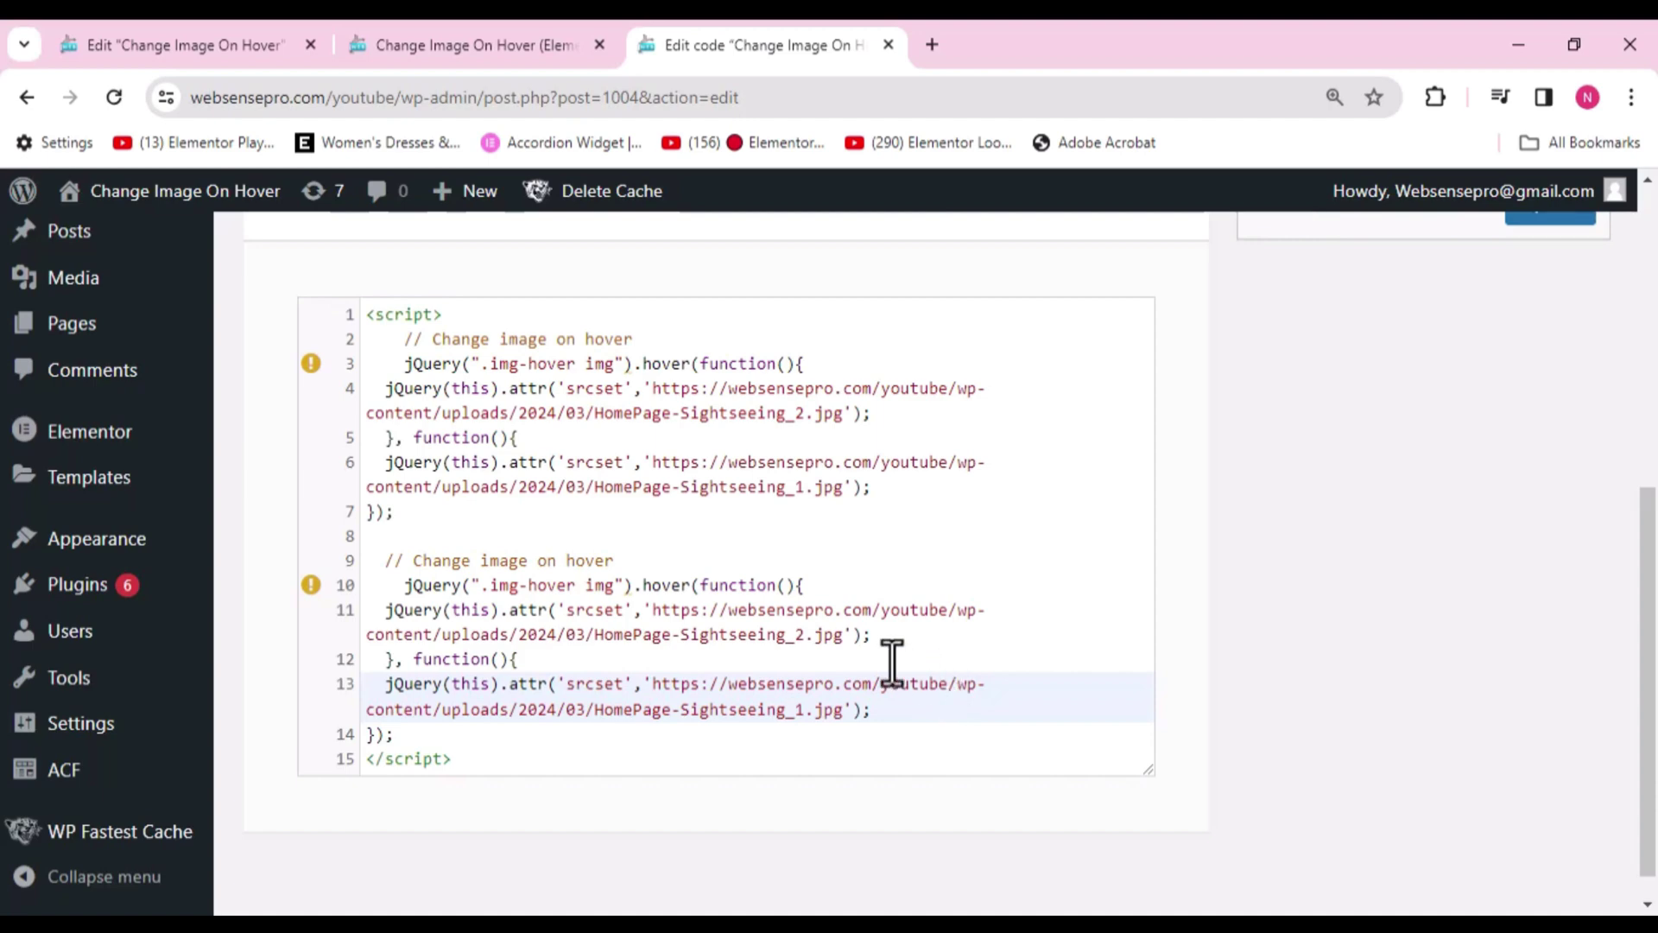
Step: Append -2 to the copied comment and selector, making 'Change image on hover-2' and .img-hover-2 img
click(643, 561)
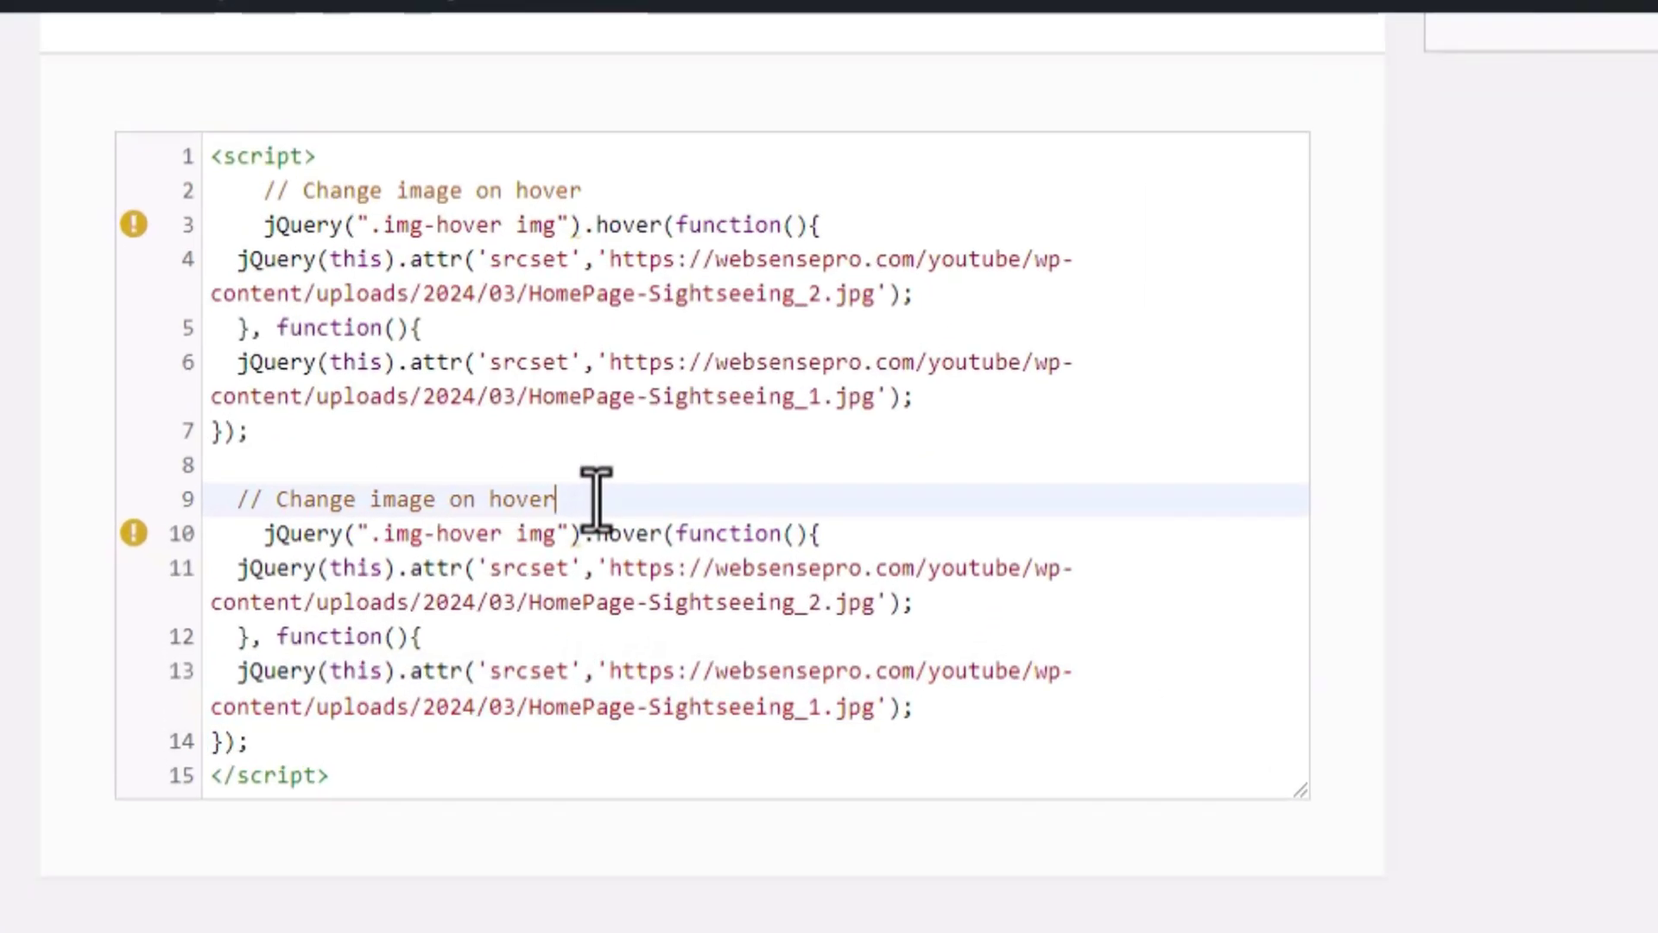
text(-2)
click(505, 534)
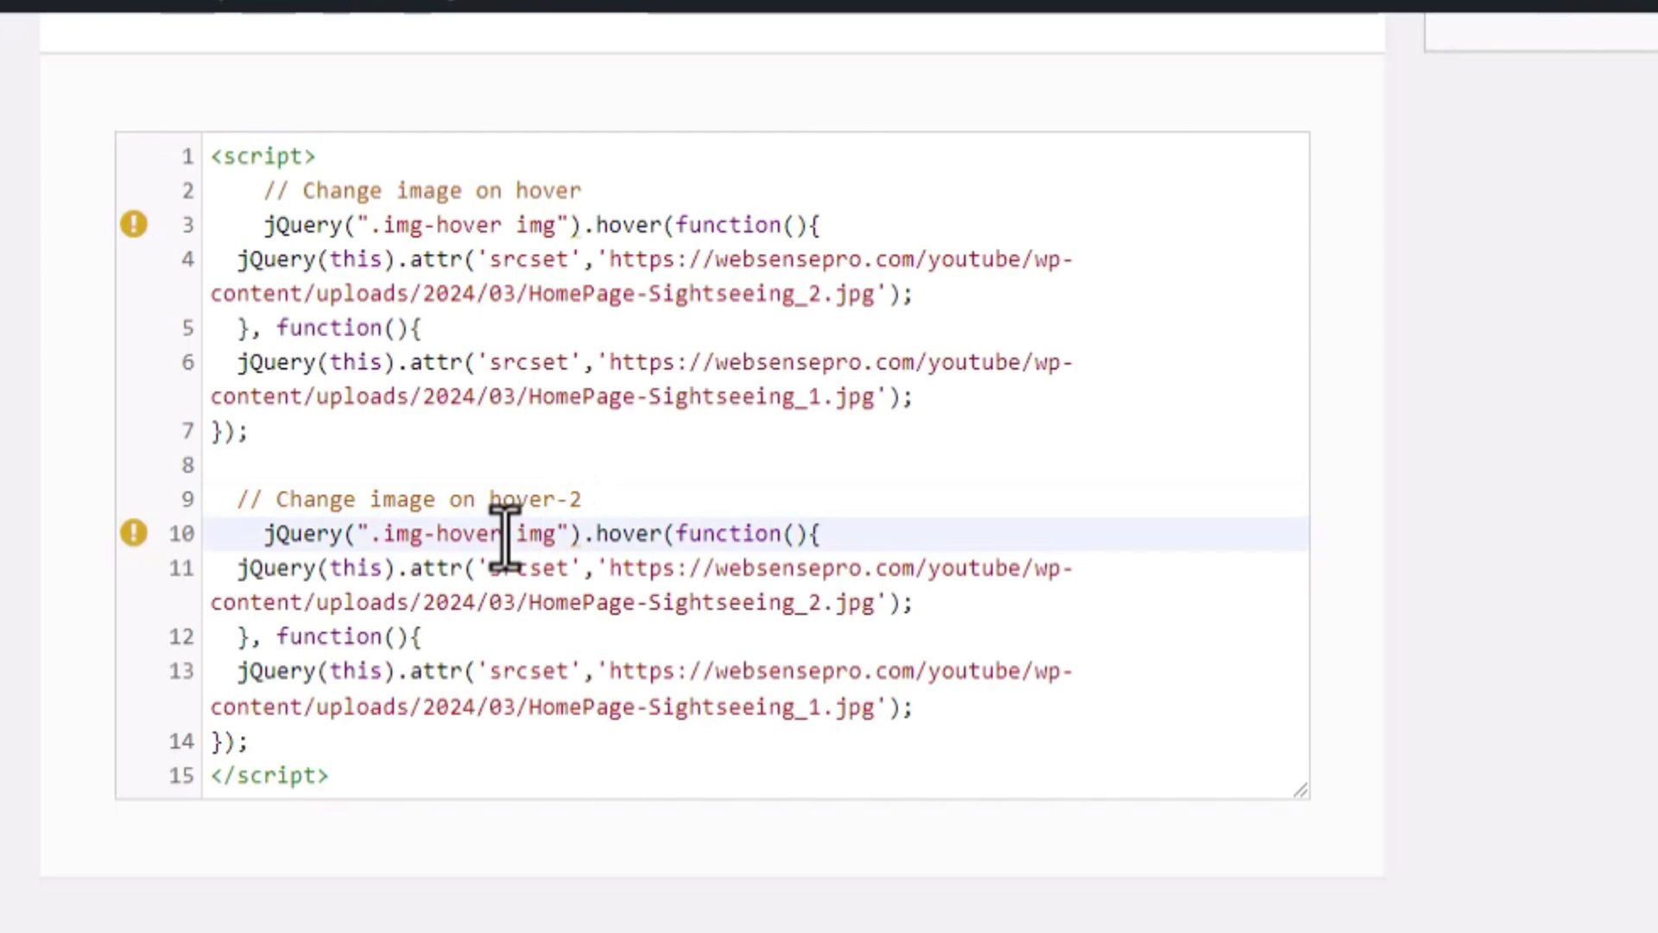
text(-2)
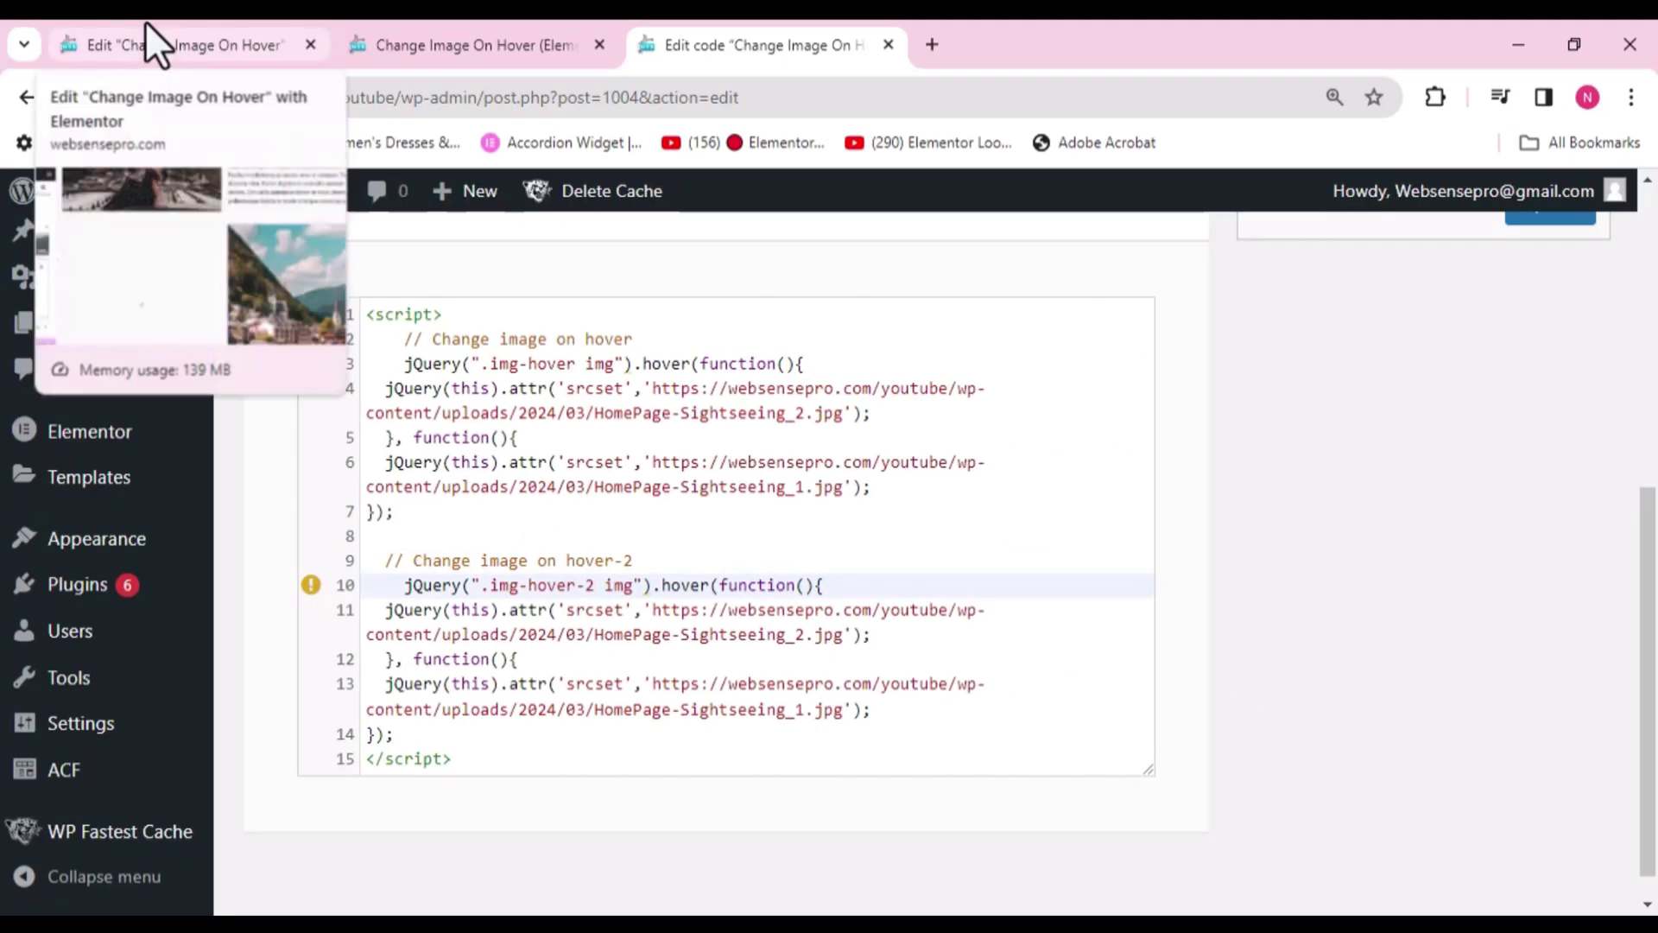
Step: Select the AboutPage-Gallery_05 image's file URL in the media library's Attachment Details
click(145, 26)
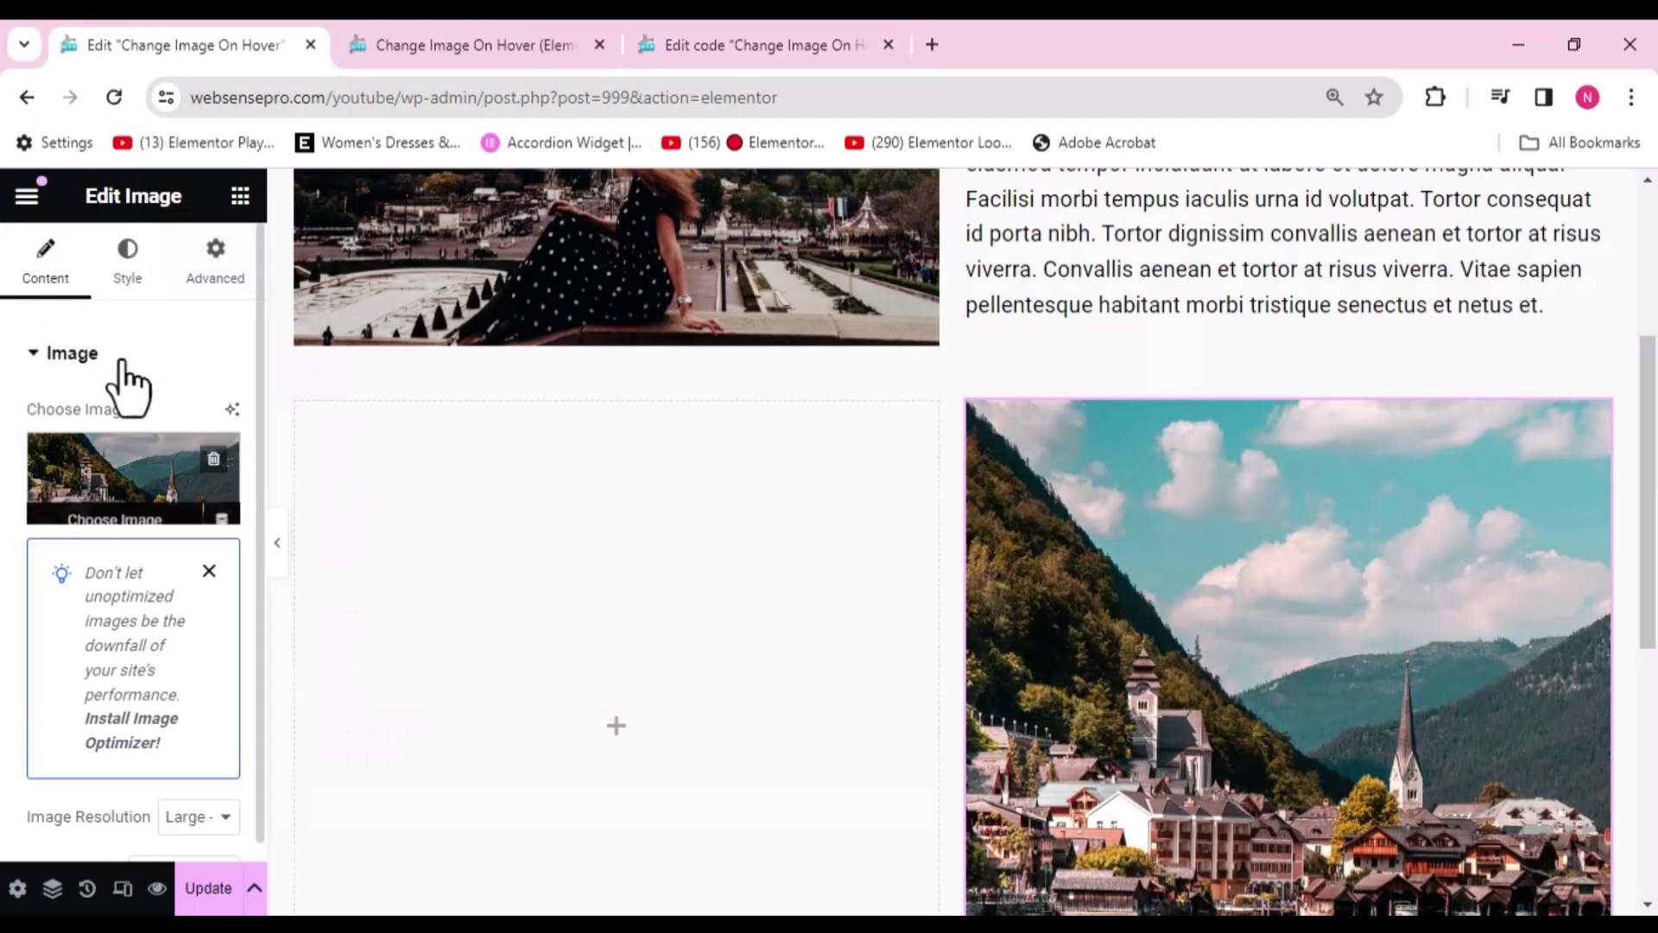
click(124, 482)
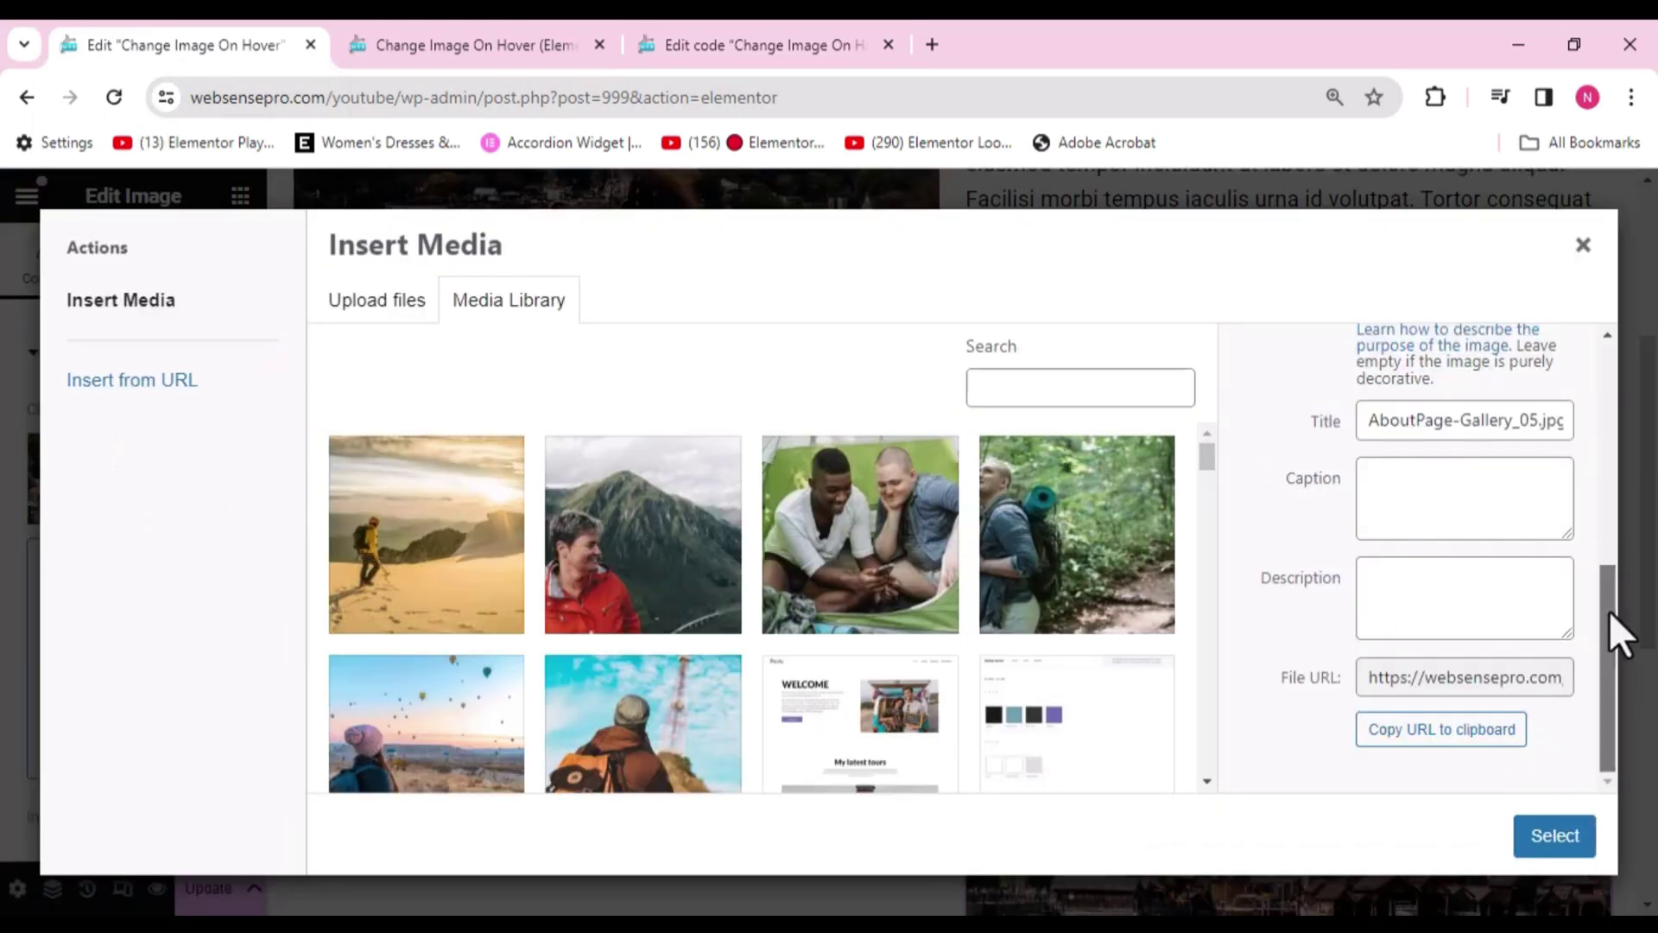
mouse_move(1609, 612)
mouse_down()
mouse_move(1634, 349)
mouse_move(1639, 622)
mouse_up()
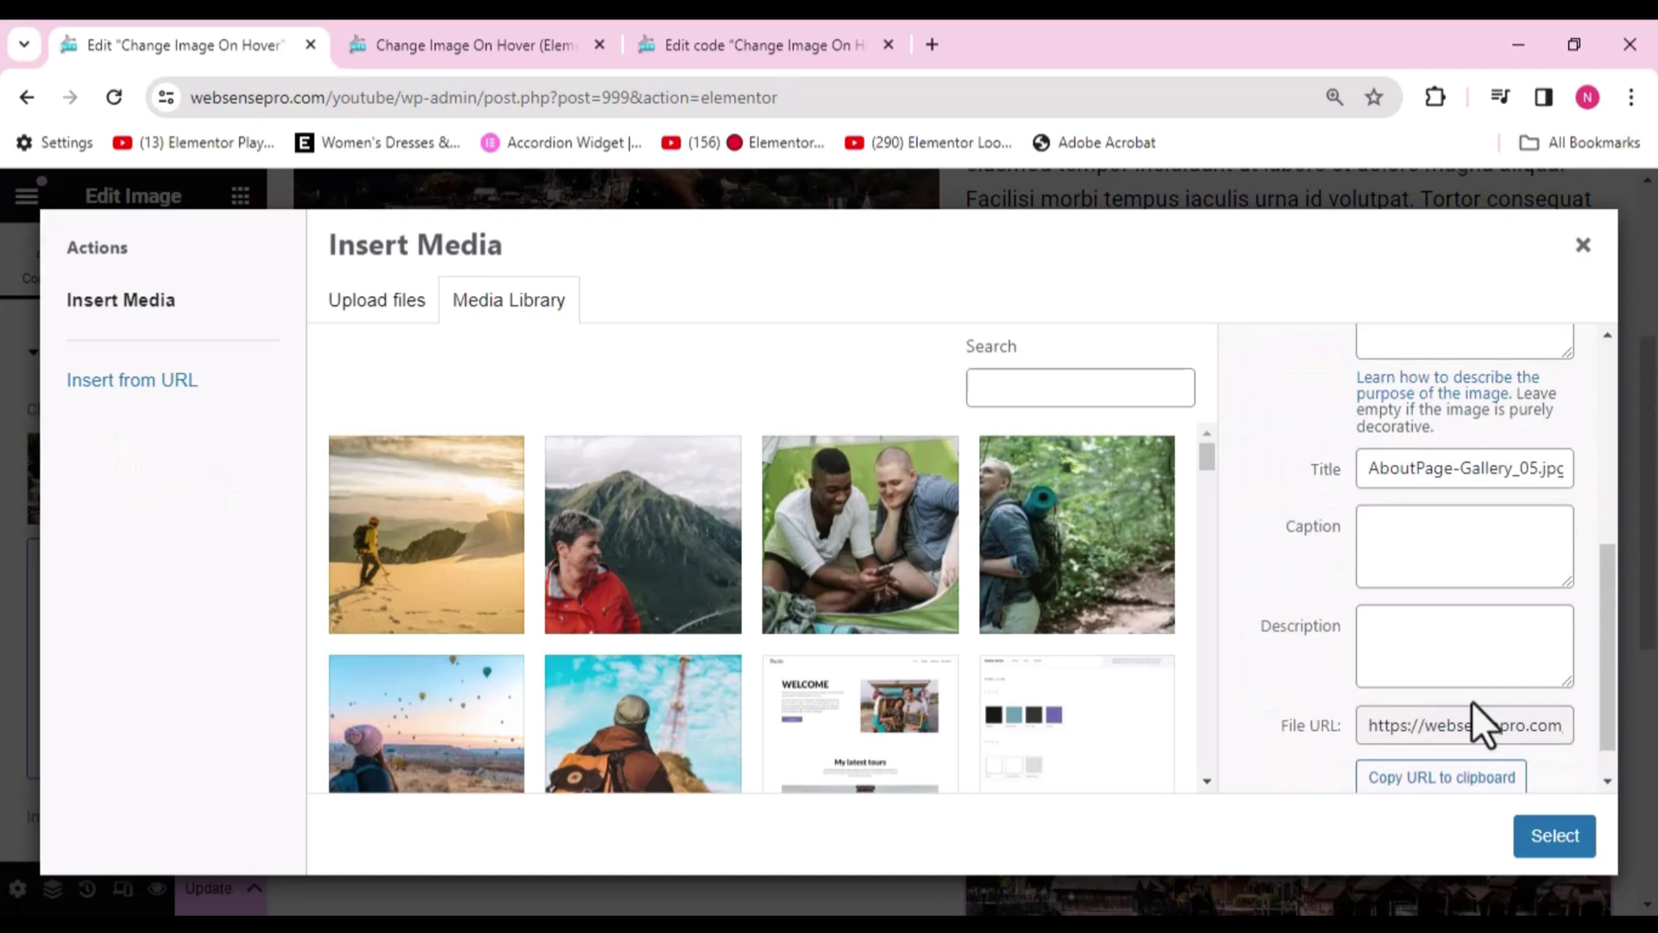
click(1441, 725)
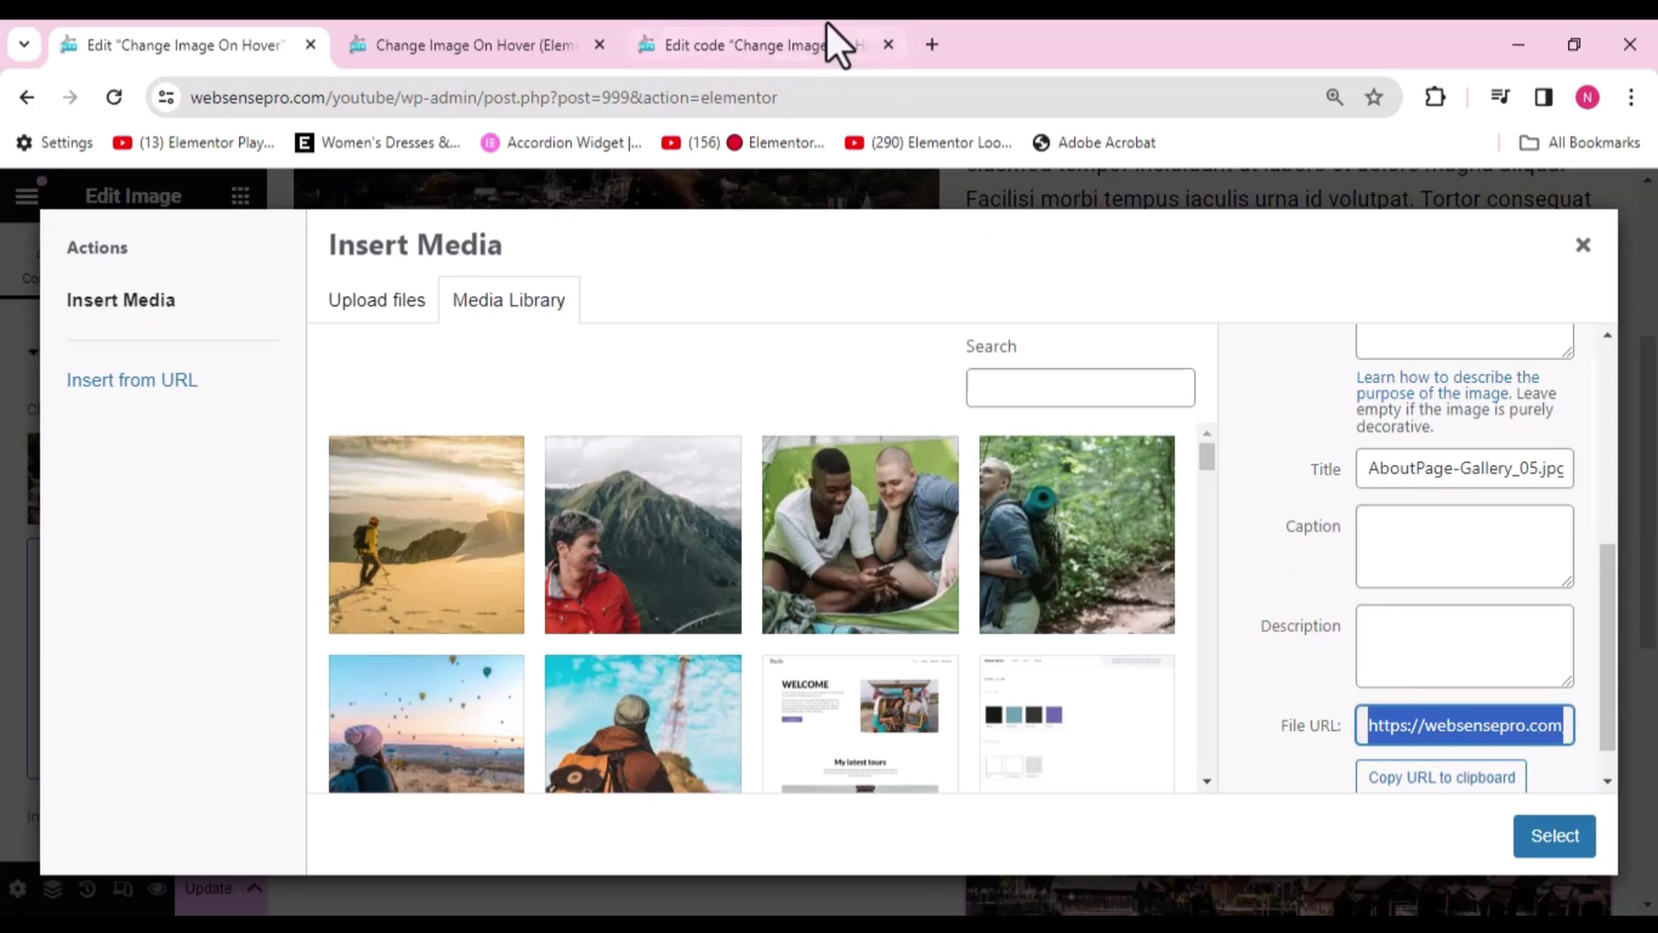
click(743, 30)
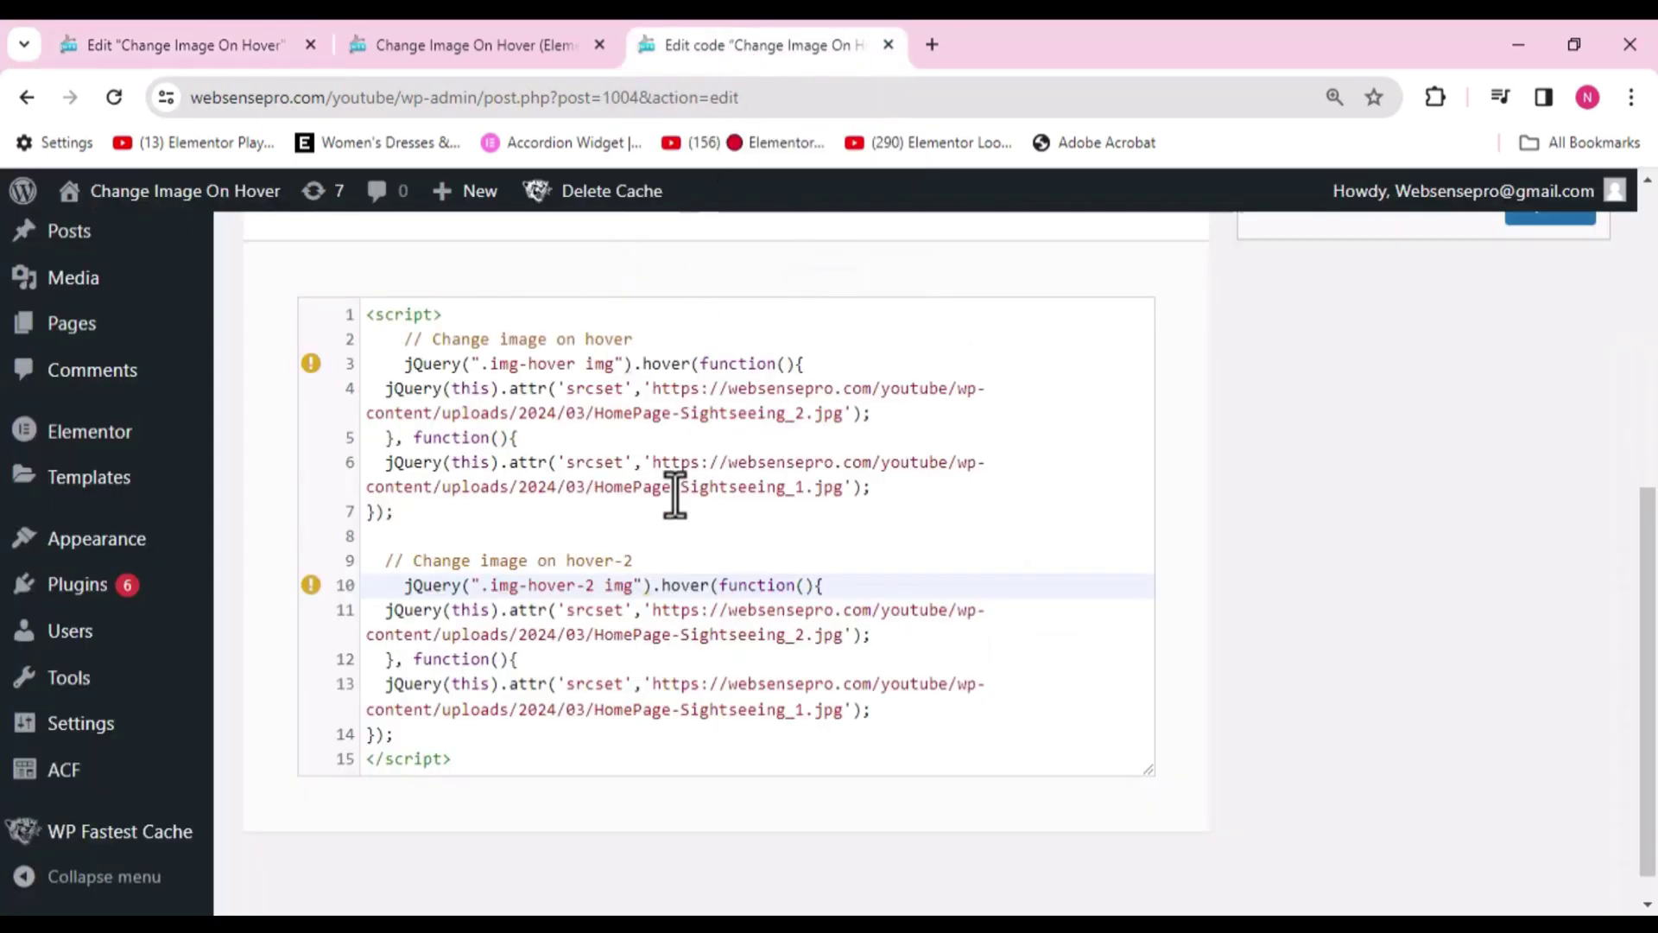
Step: Replace line 13's hover-out URL with the AboutPage-Gallery_05.jpg file URL
drag(653, 685, 842, 721)
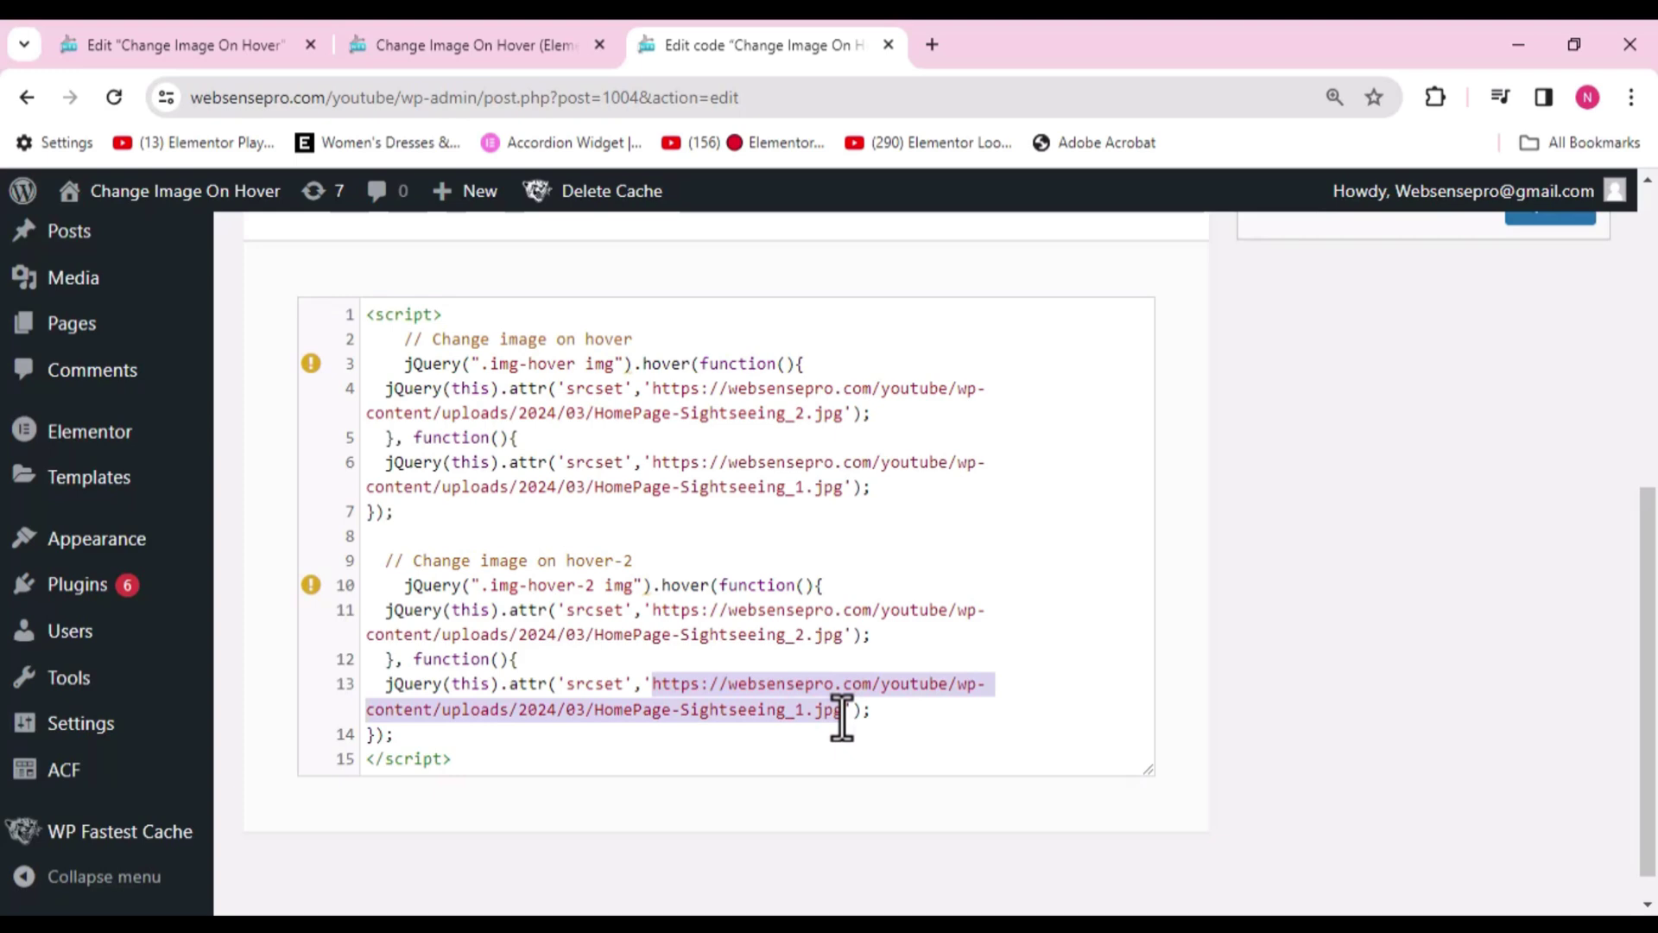
text(https://websensepro.com/youtube/wp-content/uploads/2024/03/AboutPage-Gallery_05.jpg)
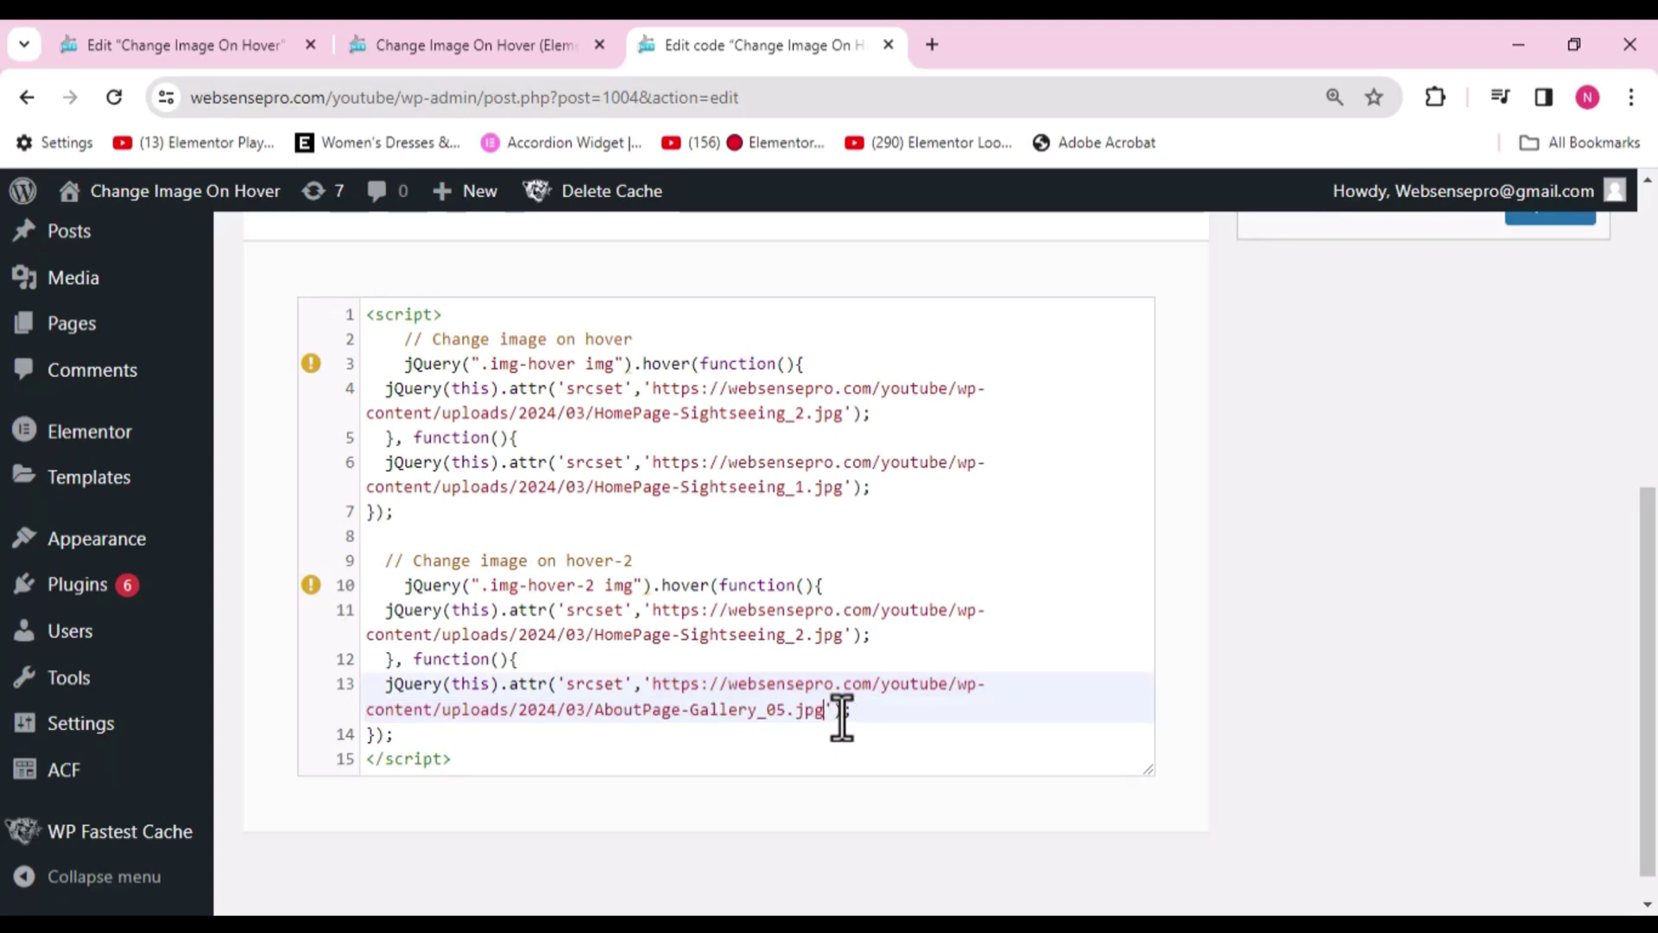
click(232, 36)
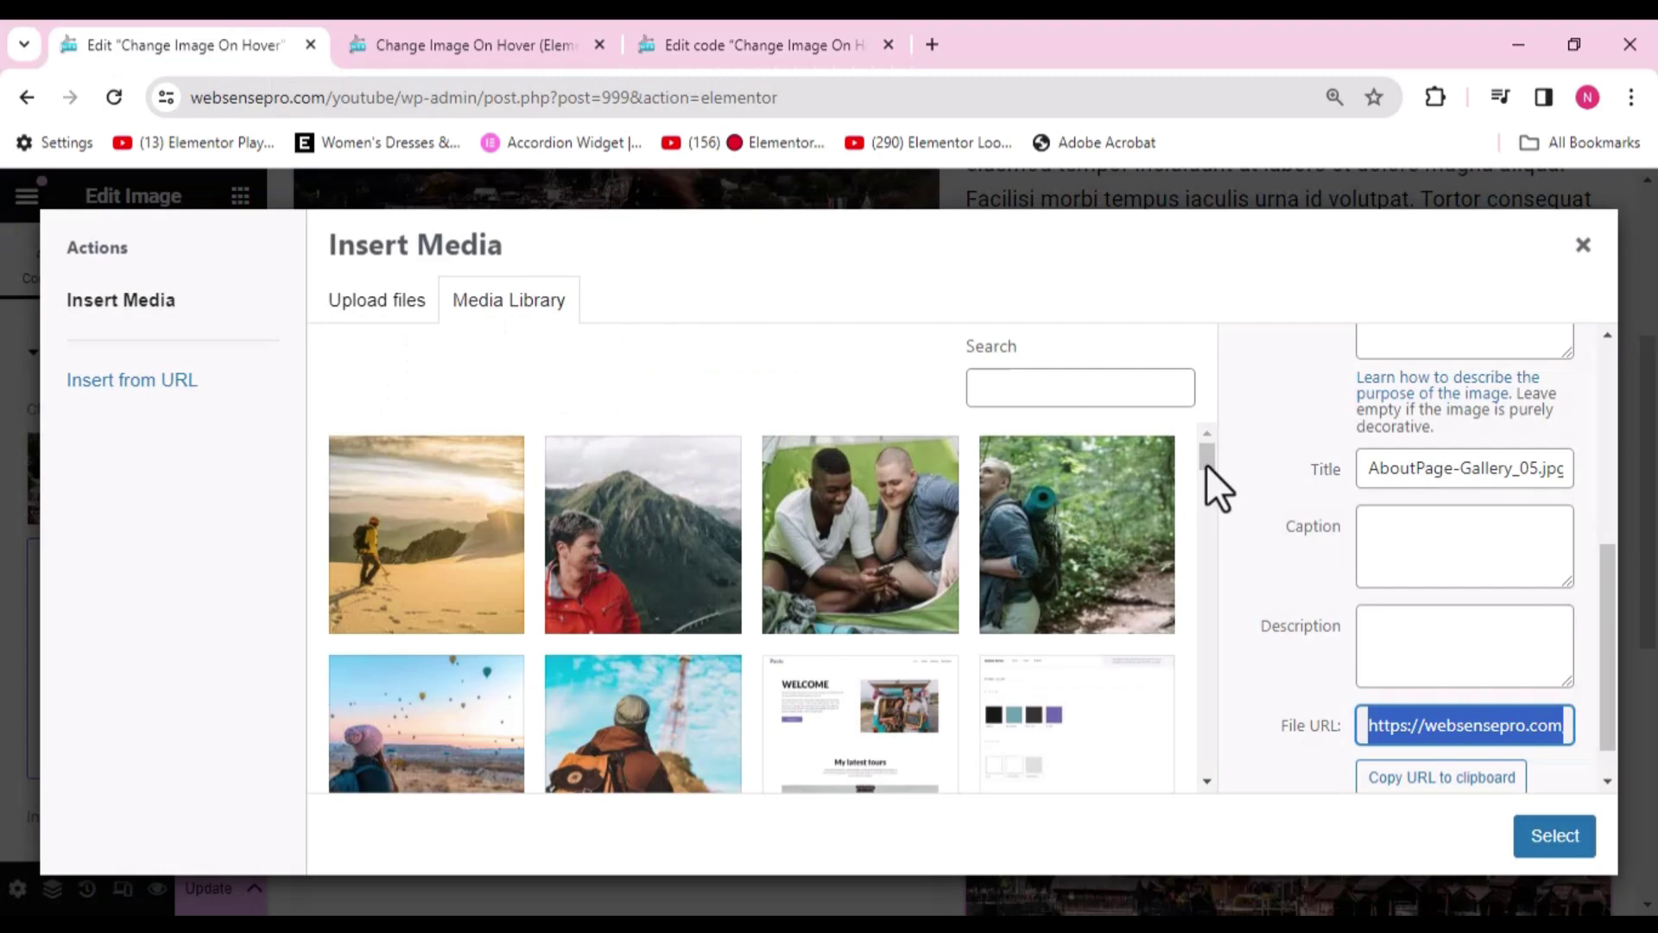
Step: Select the file URL of the Eiffel Tower image AboutPage-Gallery_04.jpg in the media library
drag(1206, 467, 1209, 575)
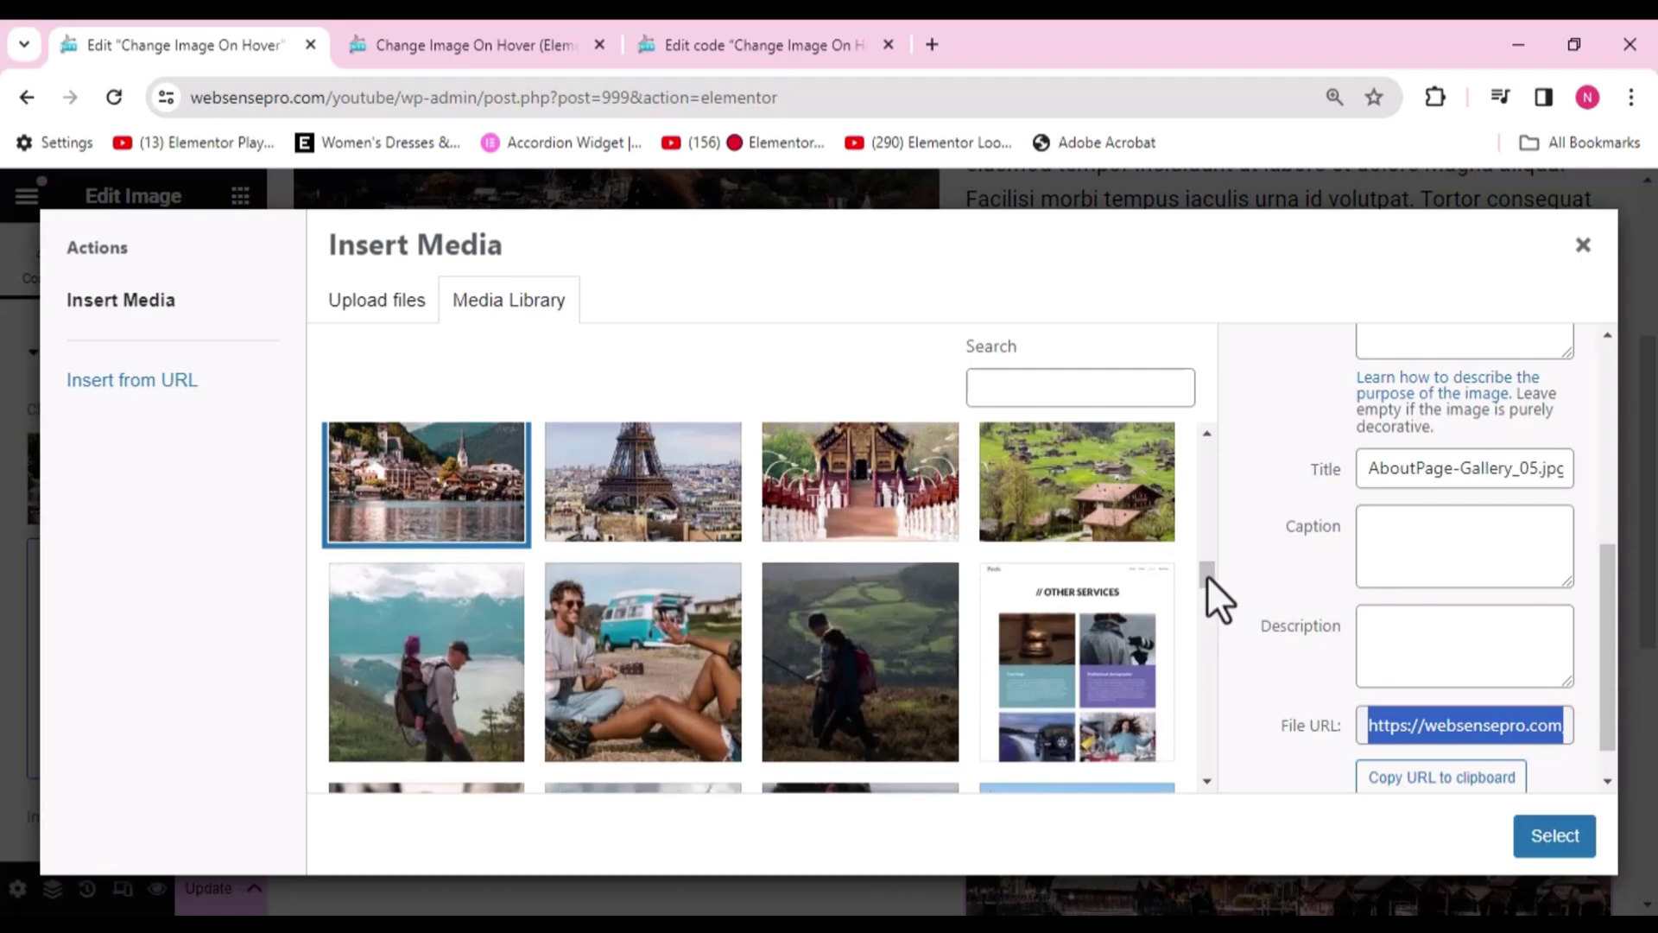
drag(1205, 574, 1205, 567)
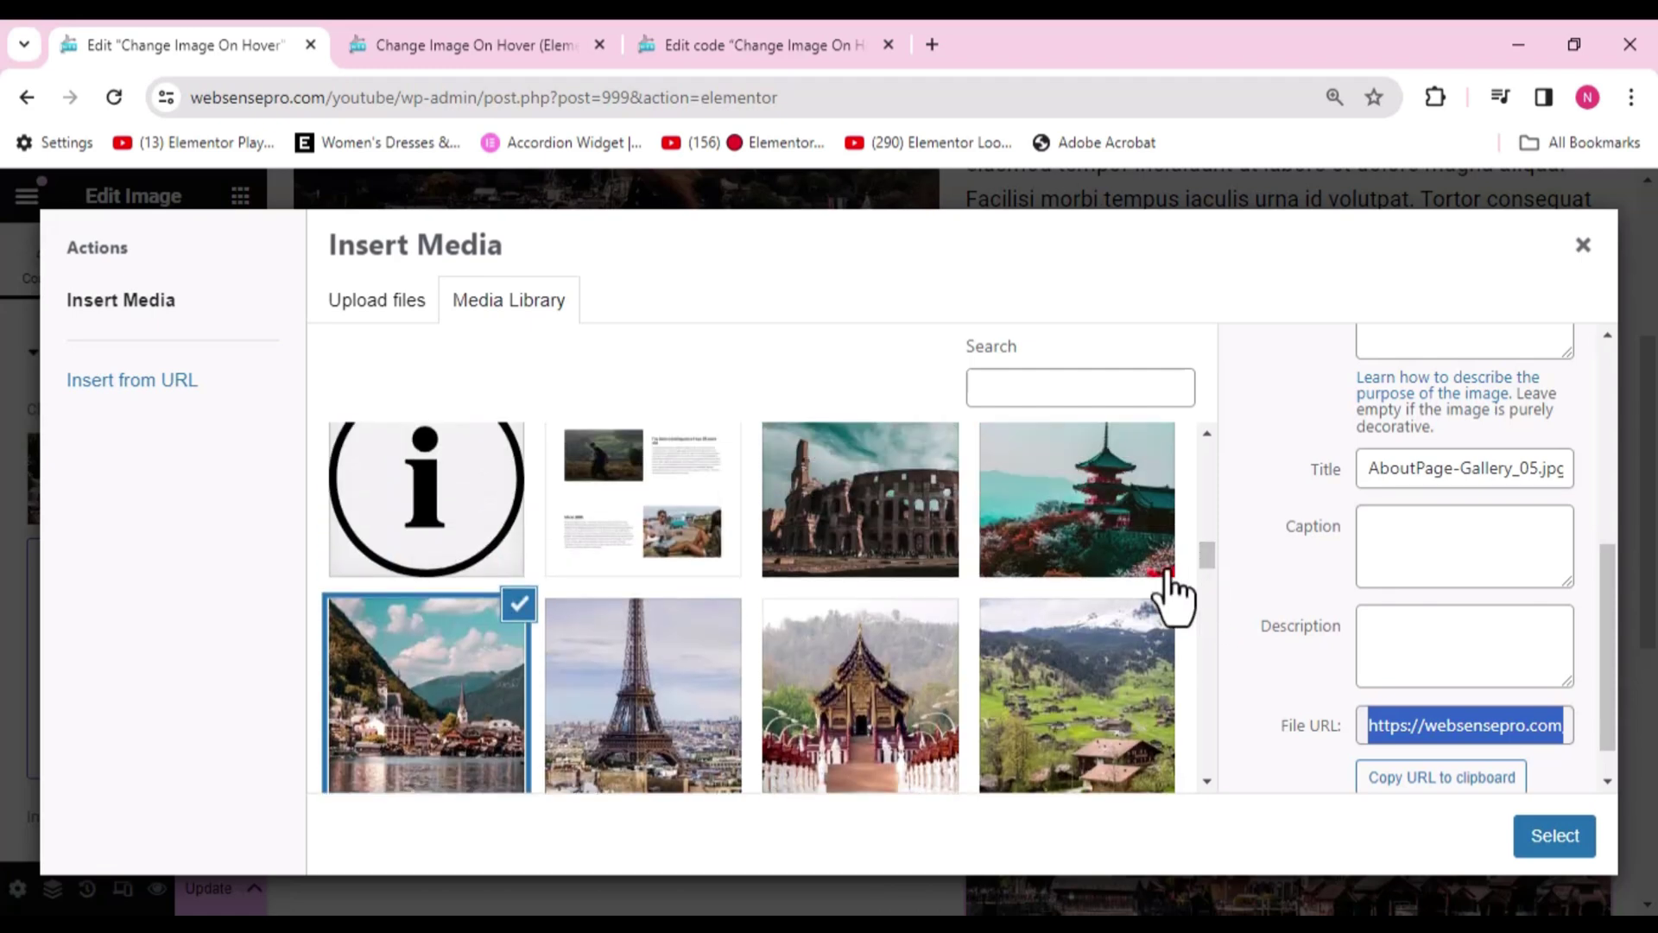
click(633, 743)
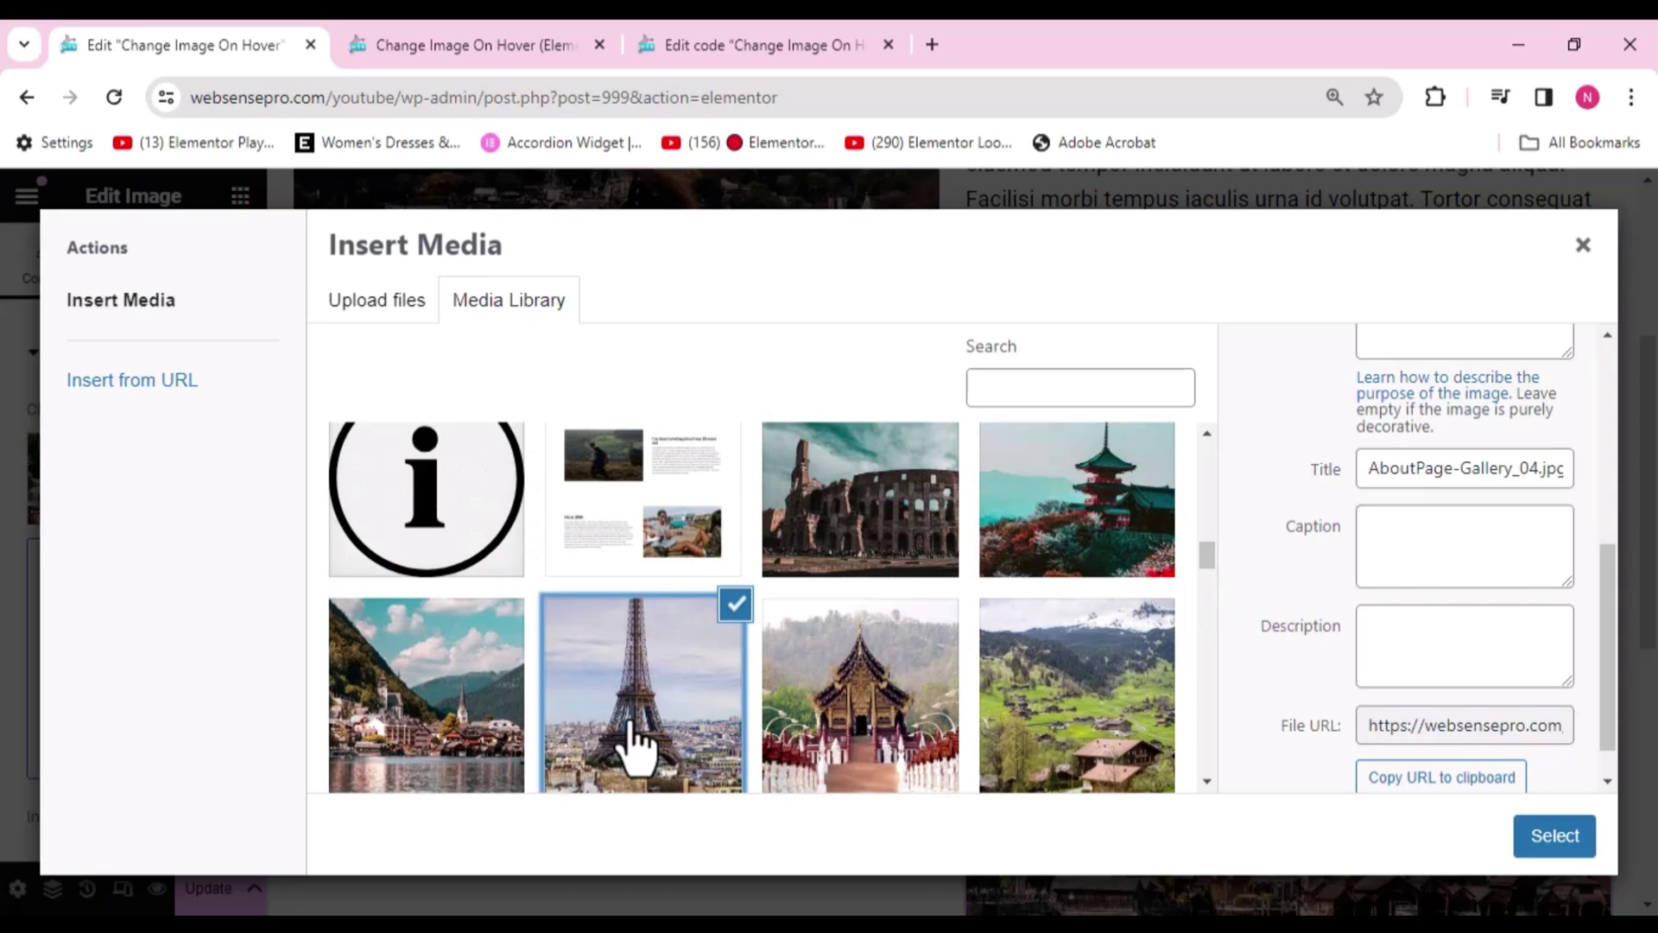
click(1475, 728)
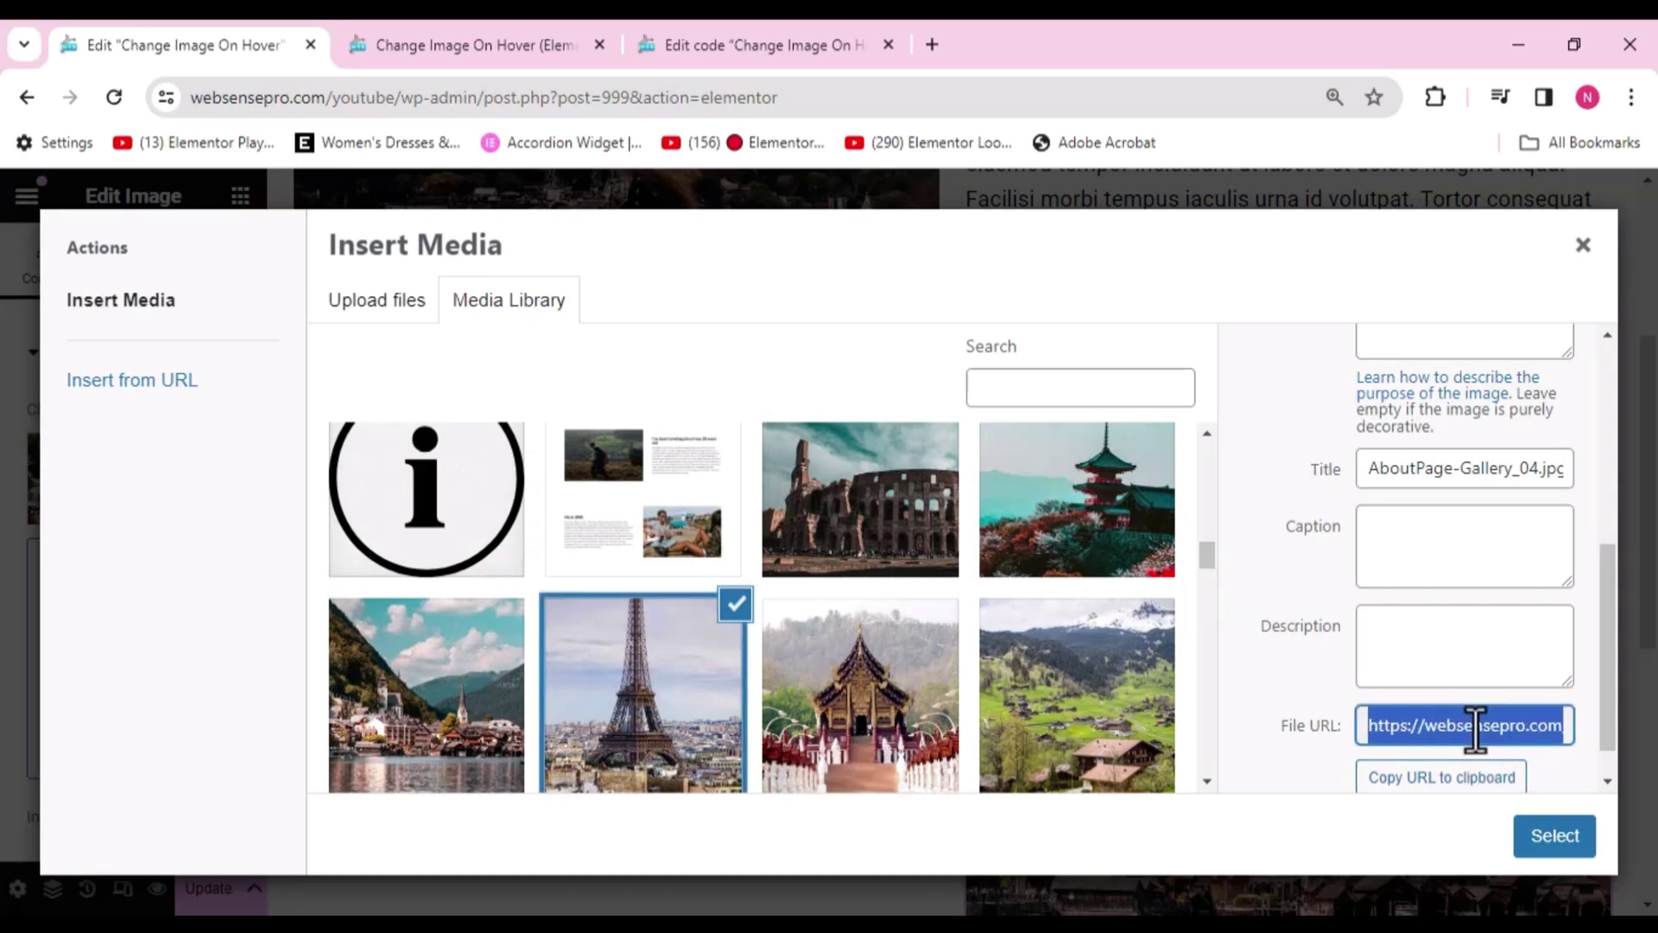
click(796, 45)
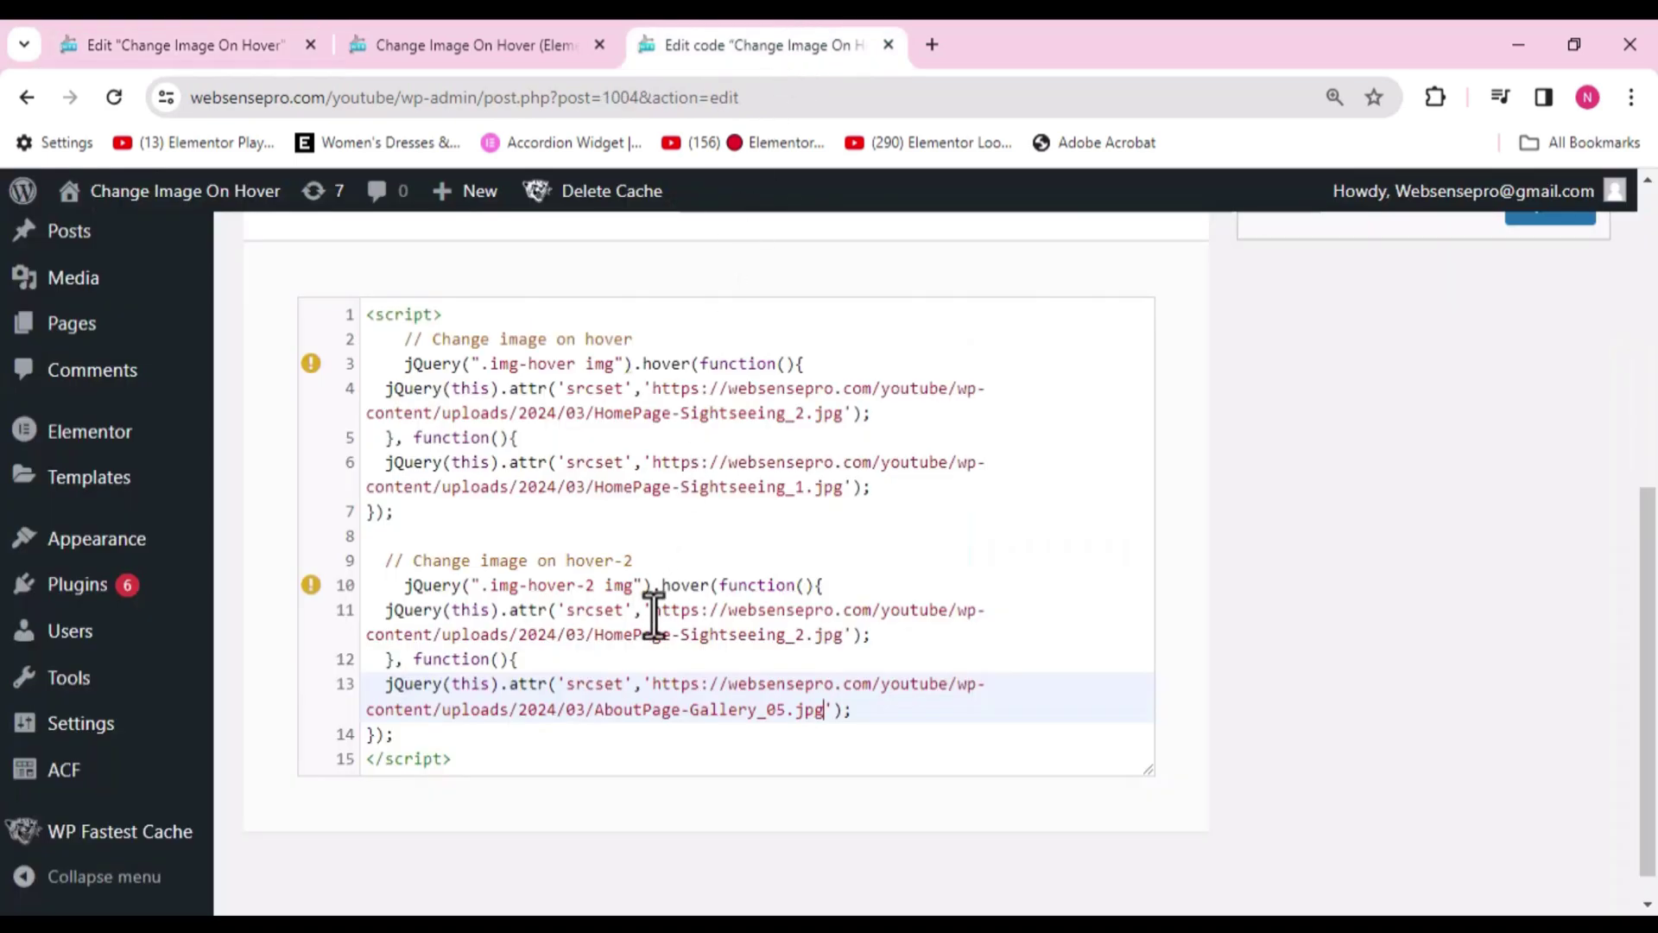
Step: Set line 11's hover URL to AboutPage-Gallery_04.jpg and update the custom code snippet
drag(654, 615, 846, 639)
key(ctrl+v)
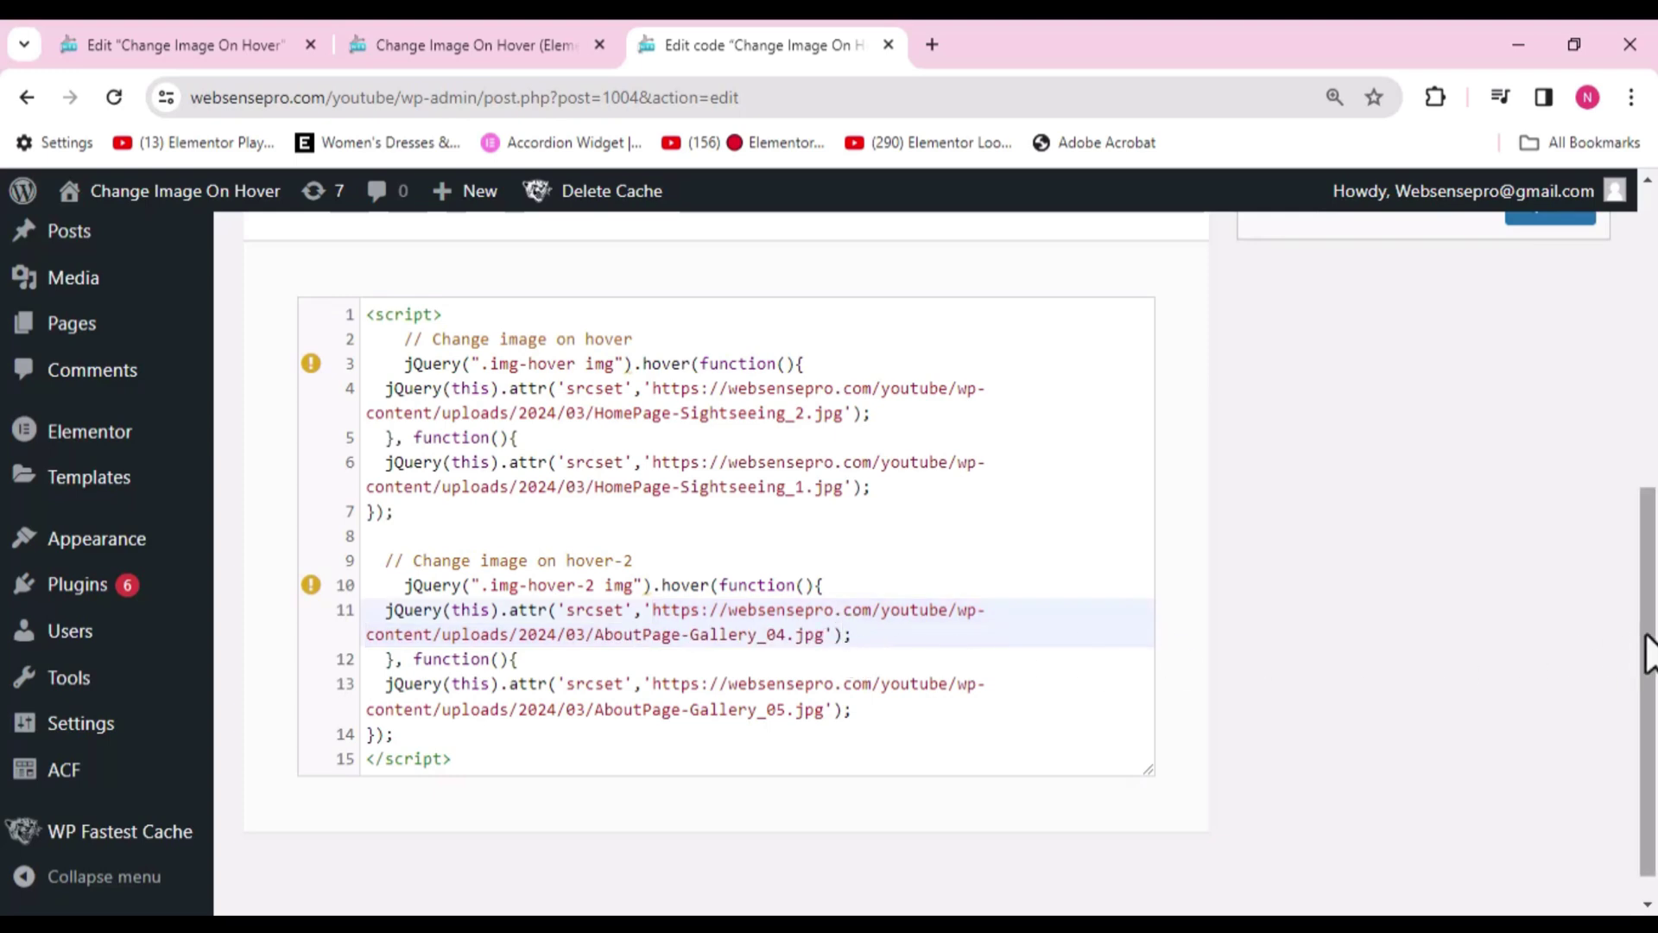
drag(1648, 651, 1650, 449)
click(1546, 616)
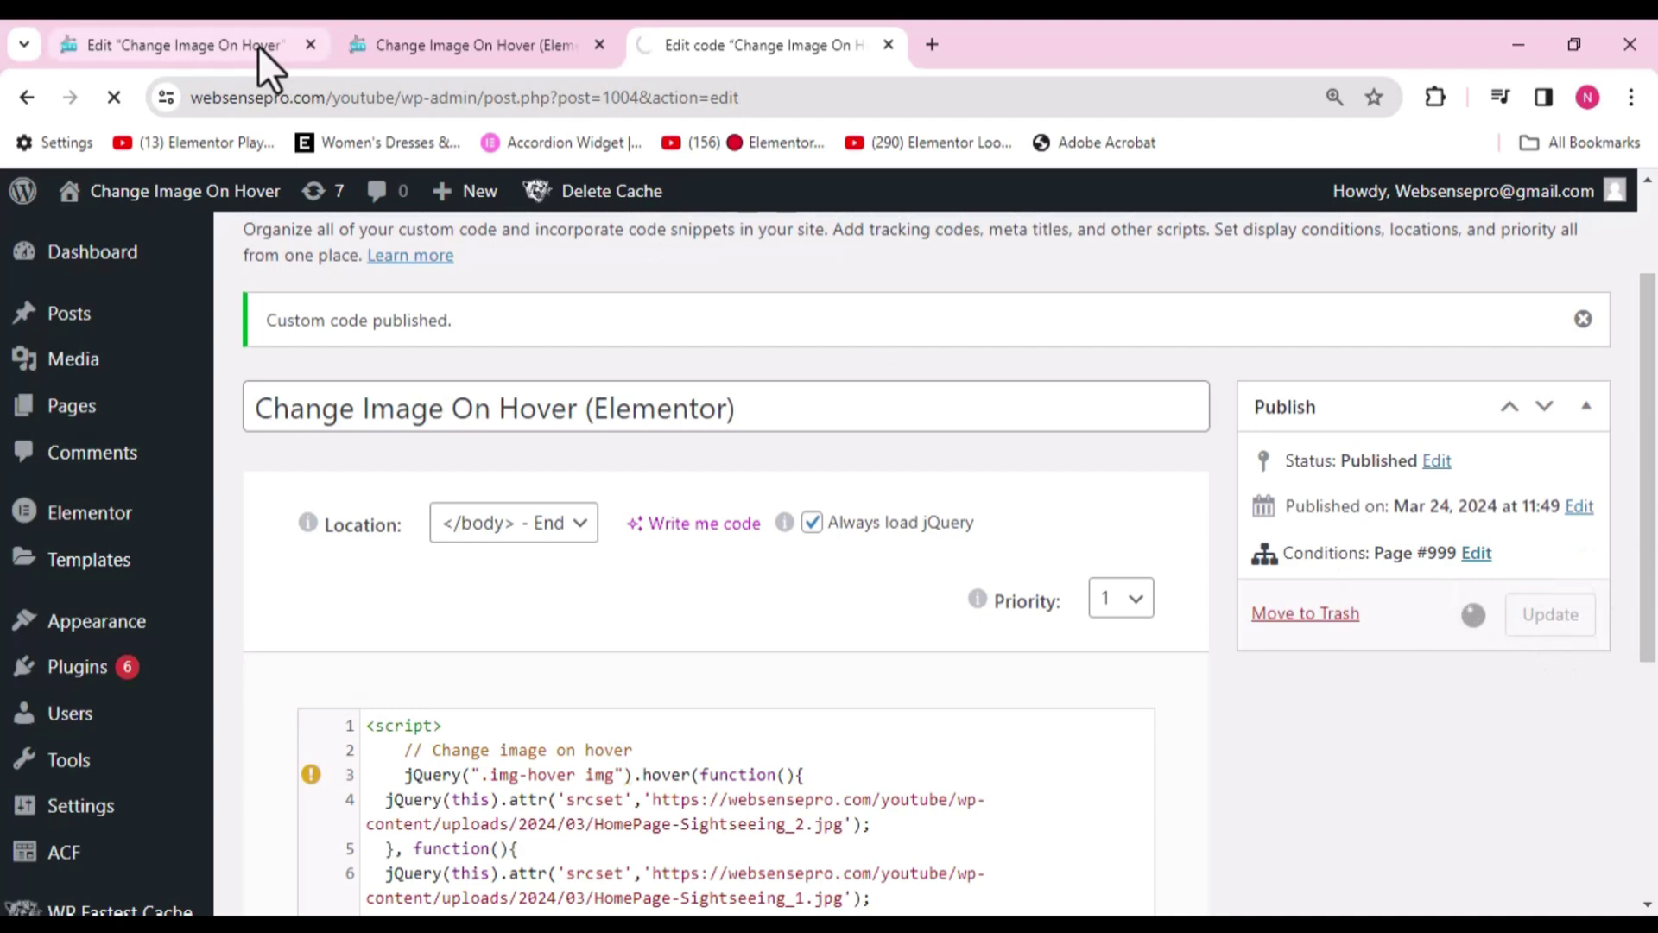
click(220, 34)
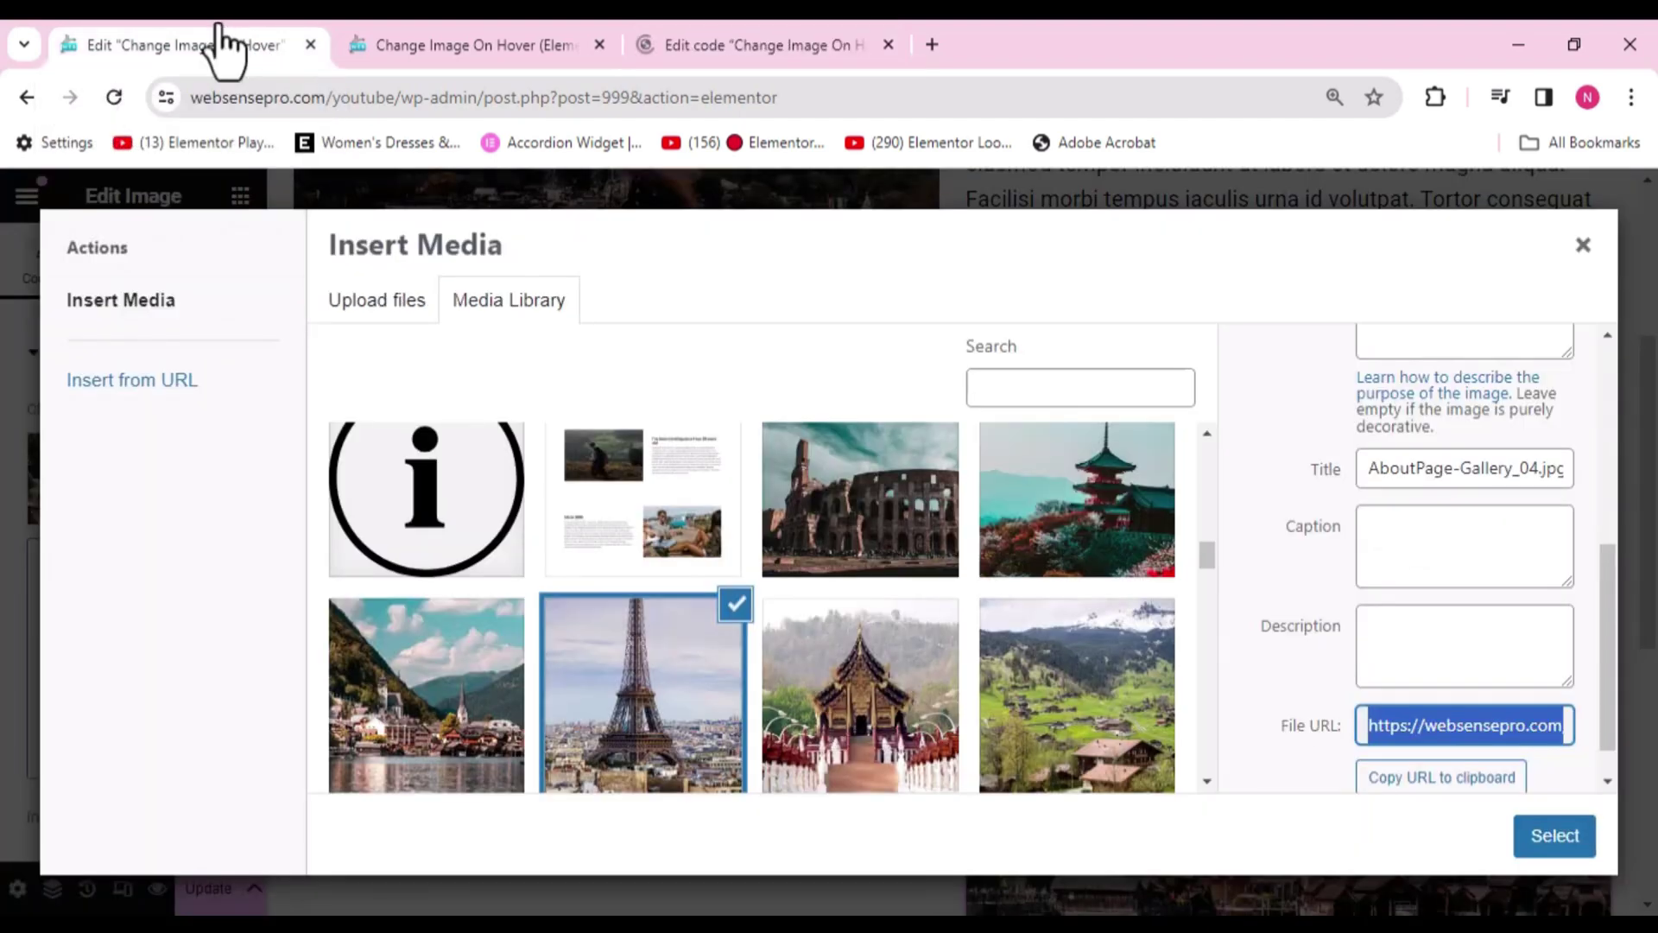
Step: Close the Insert Media dialog, update the page, and open Preview Changes
click(1583, 247)
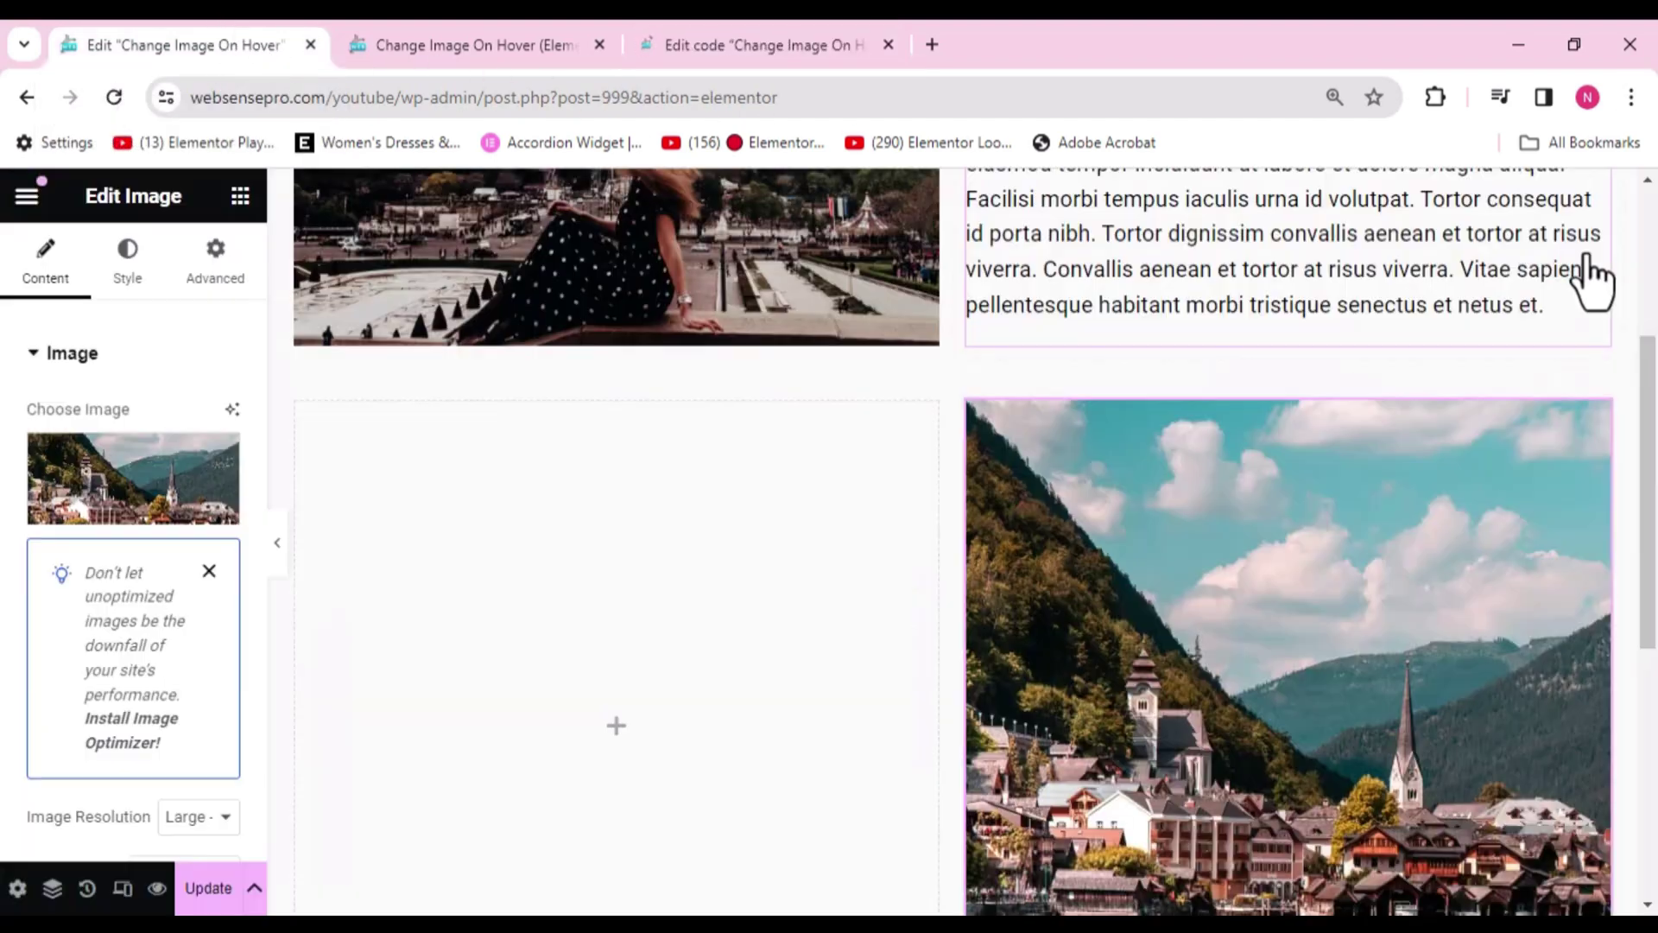
click(208, 894)
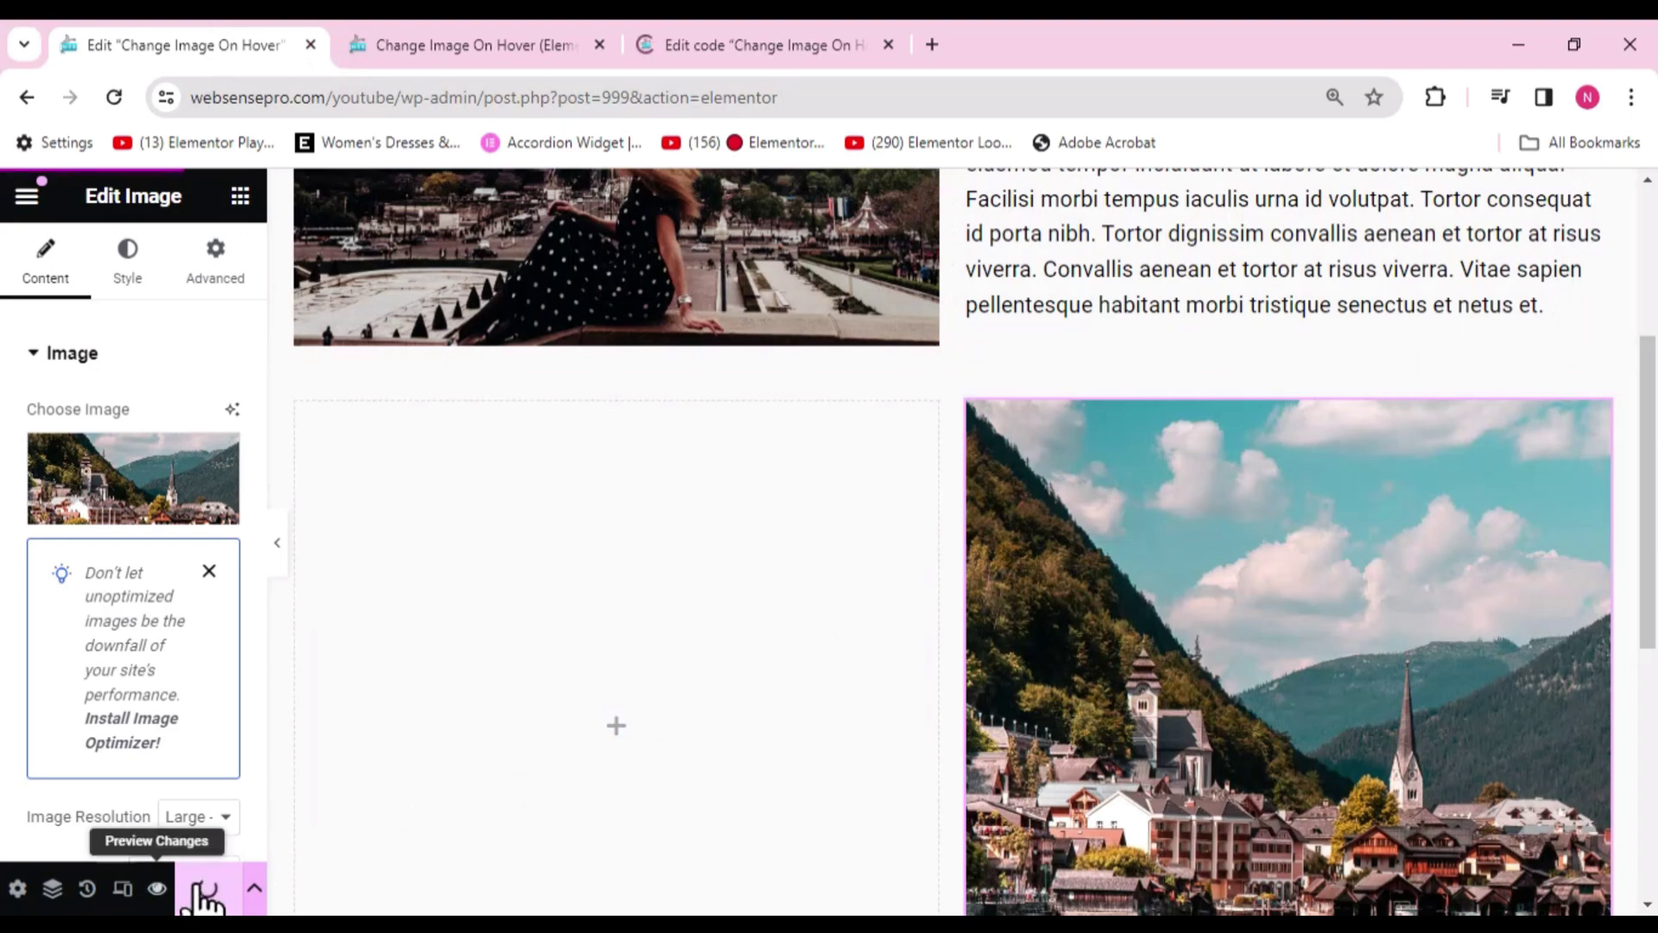
click(158, 889)
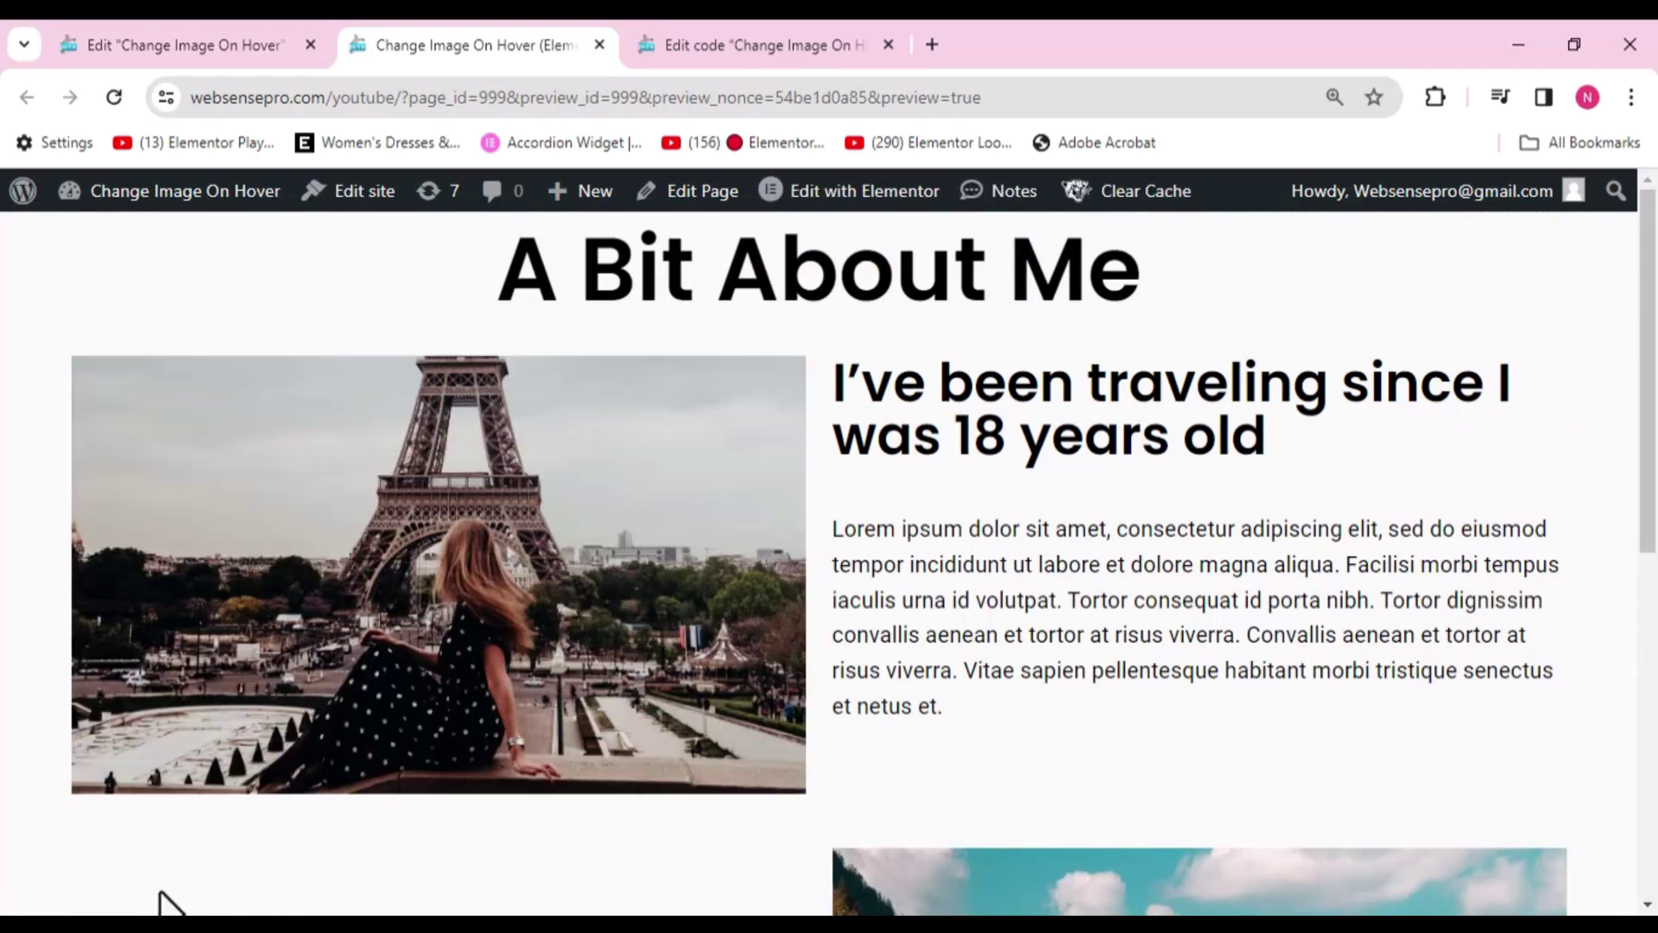
Step: Scroll the preview down to the second image, then return to the Elementor page editor
drag(1646, 436, 1653, 734)
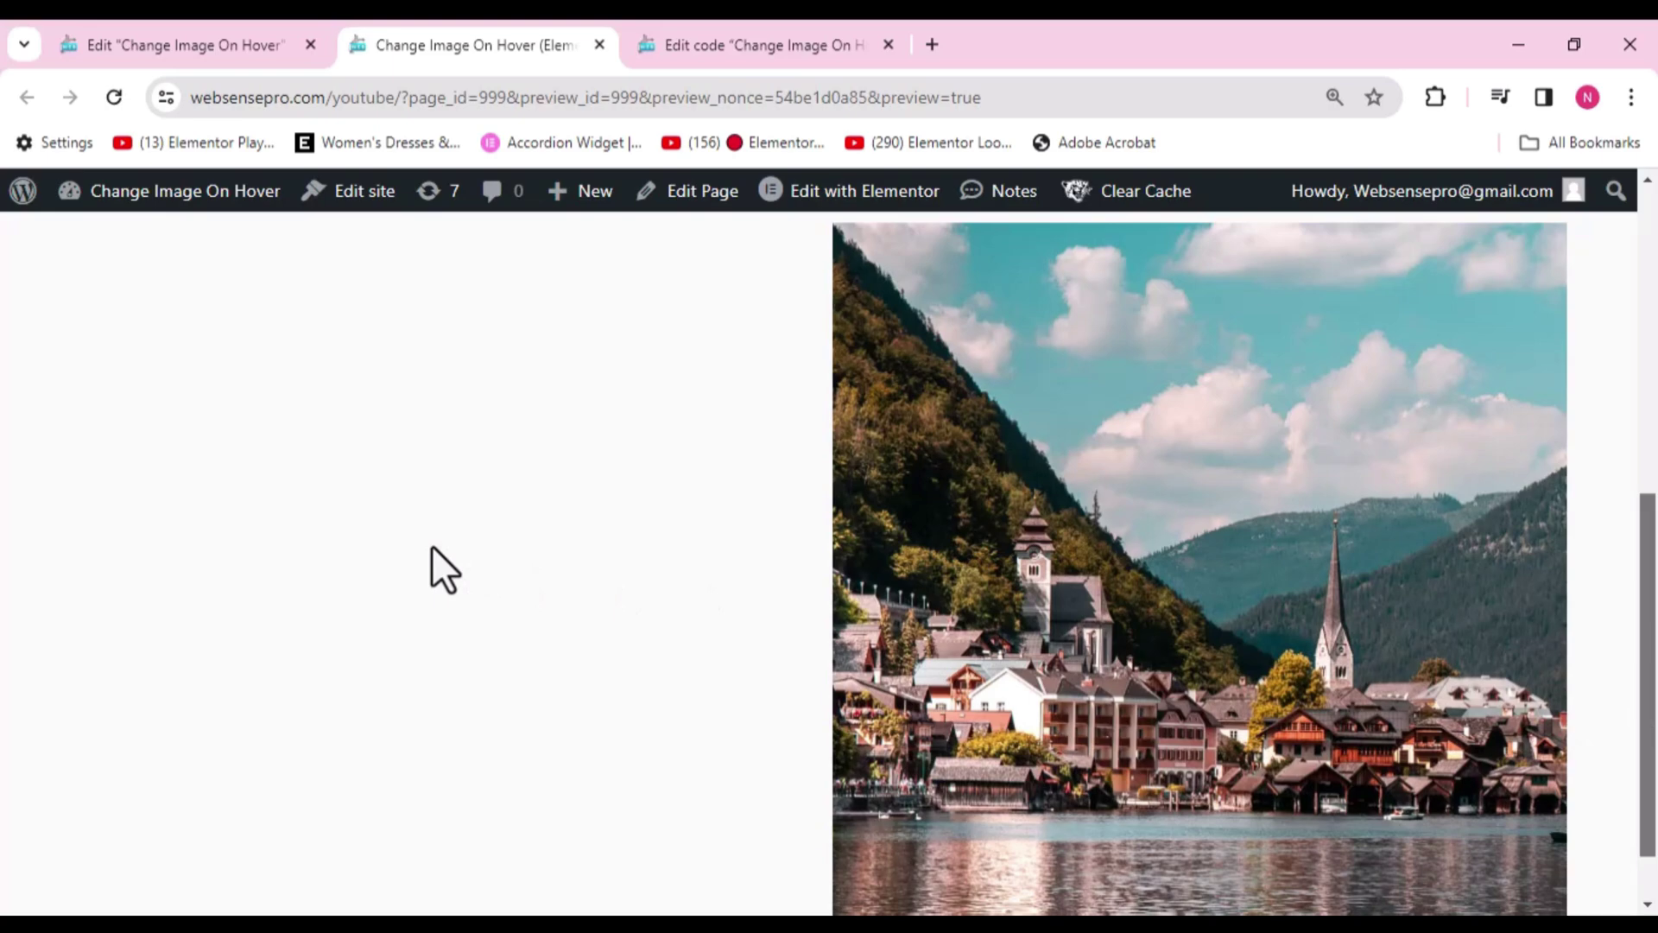
key(ctrl+shift+Tab)
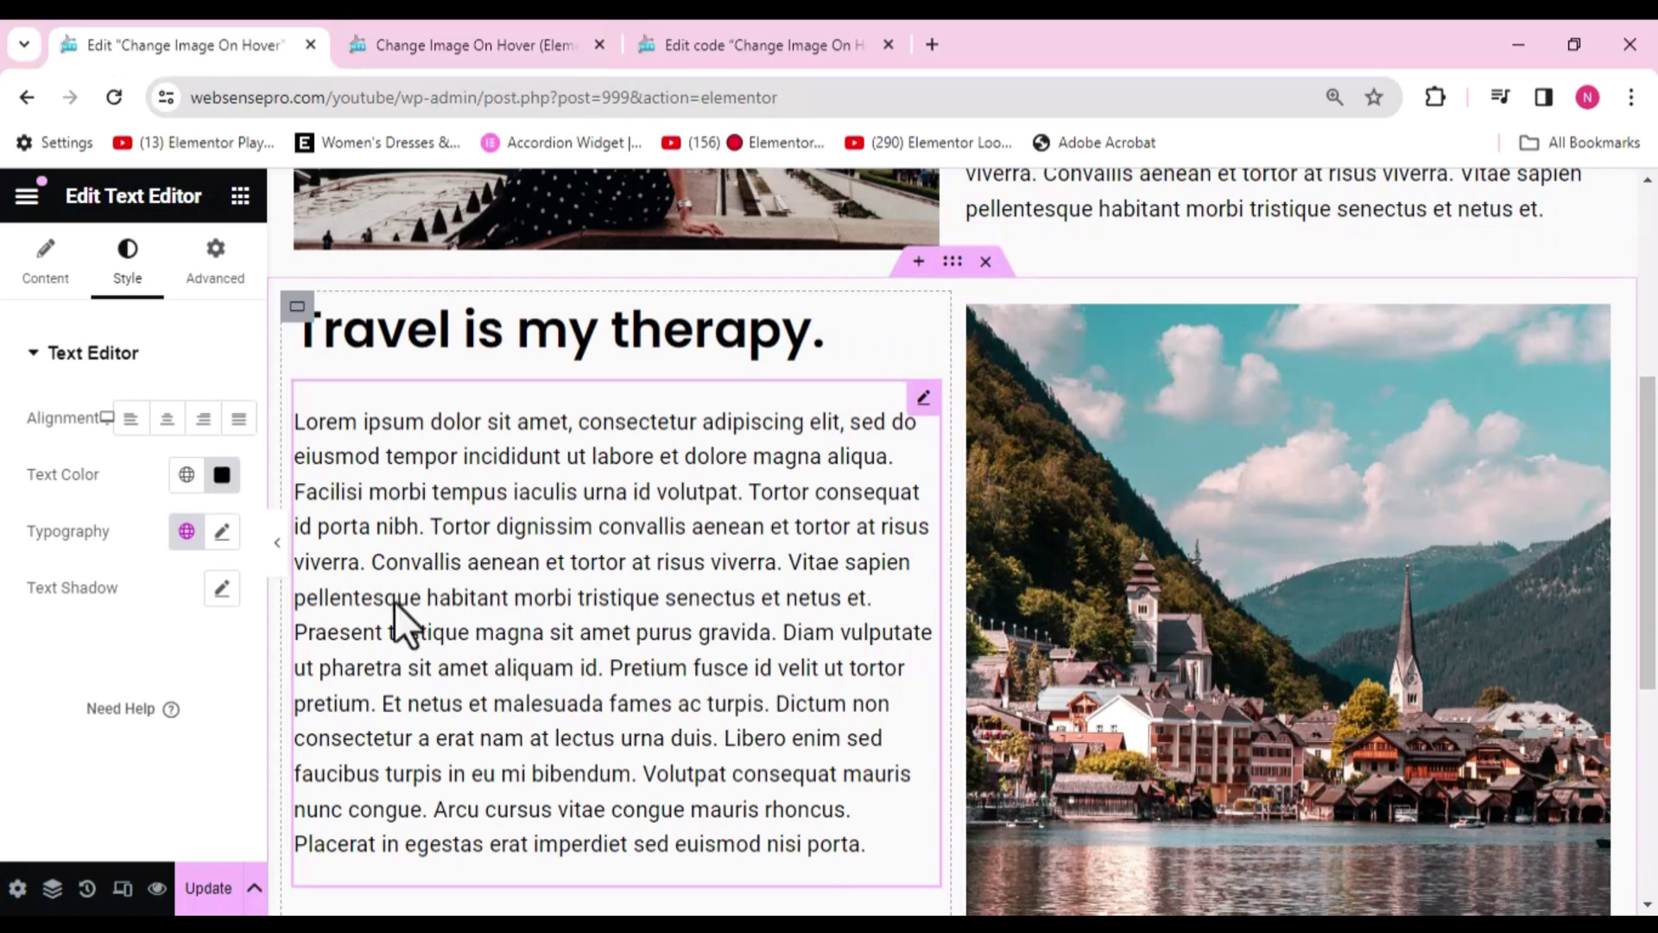
Step: Update the page and reopen its preview to see the 'Travel is my therapy.' section
click(207, 888)
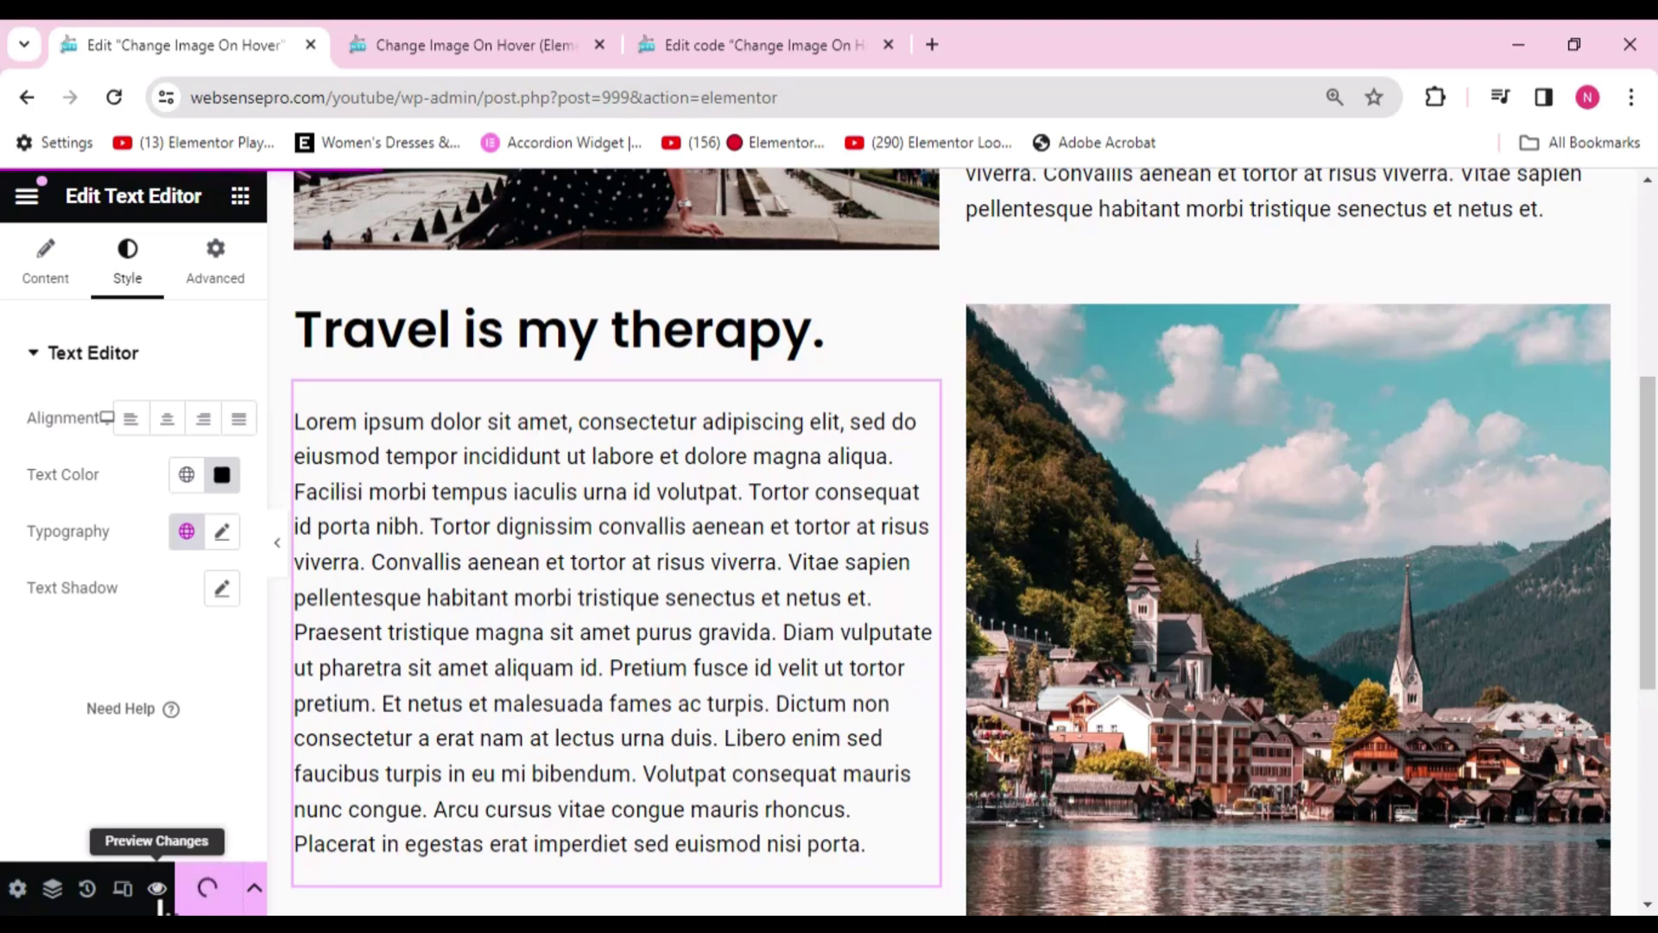
click(157, 890)
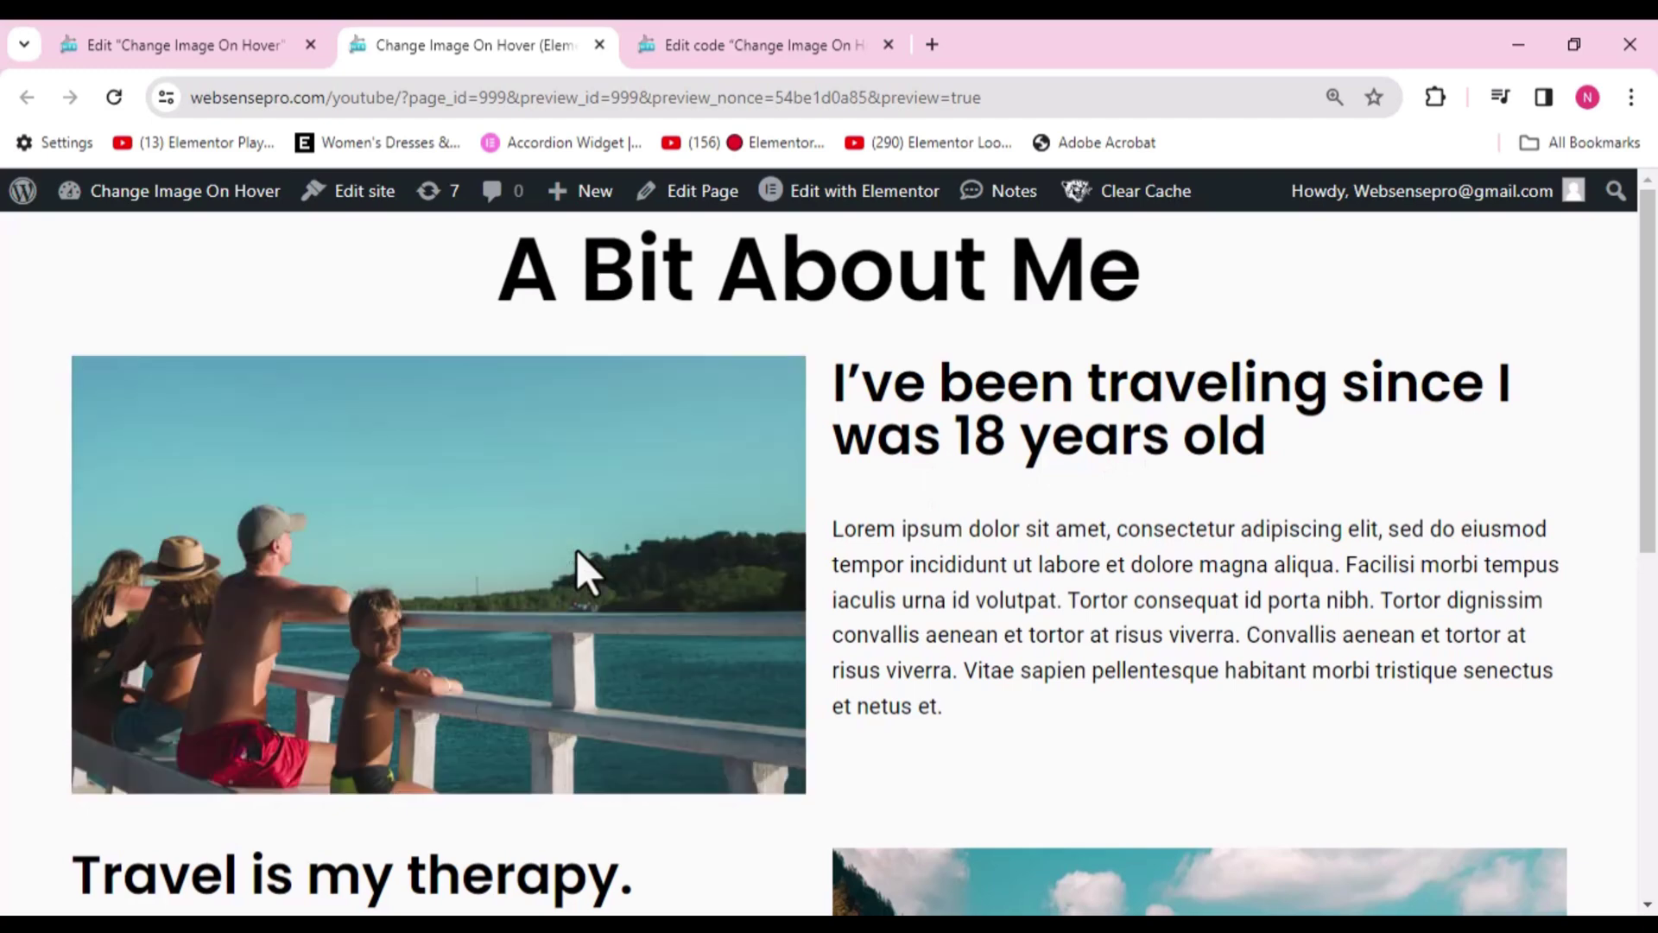
drag(1650, 471, 1653, 767)
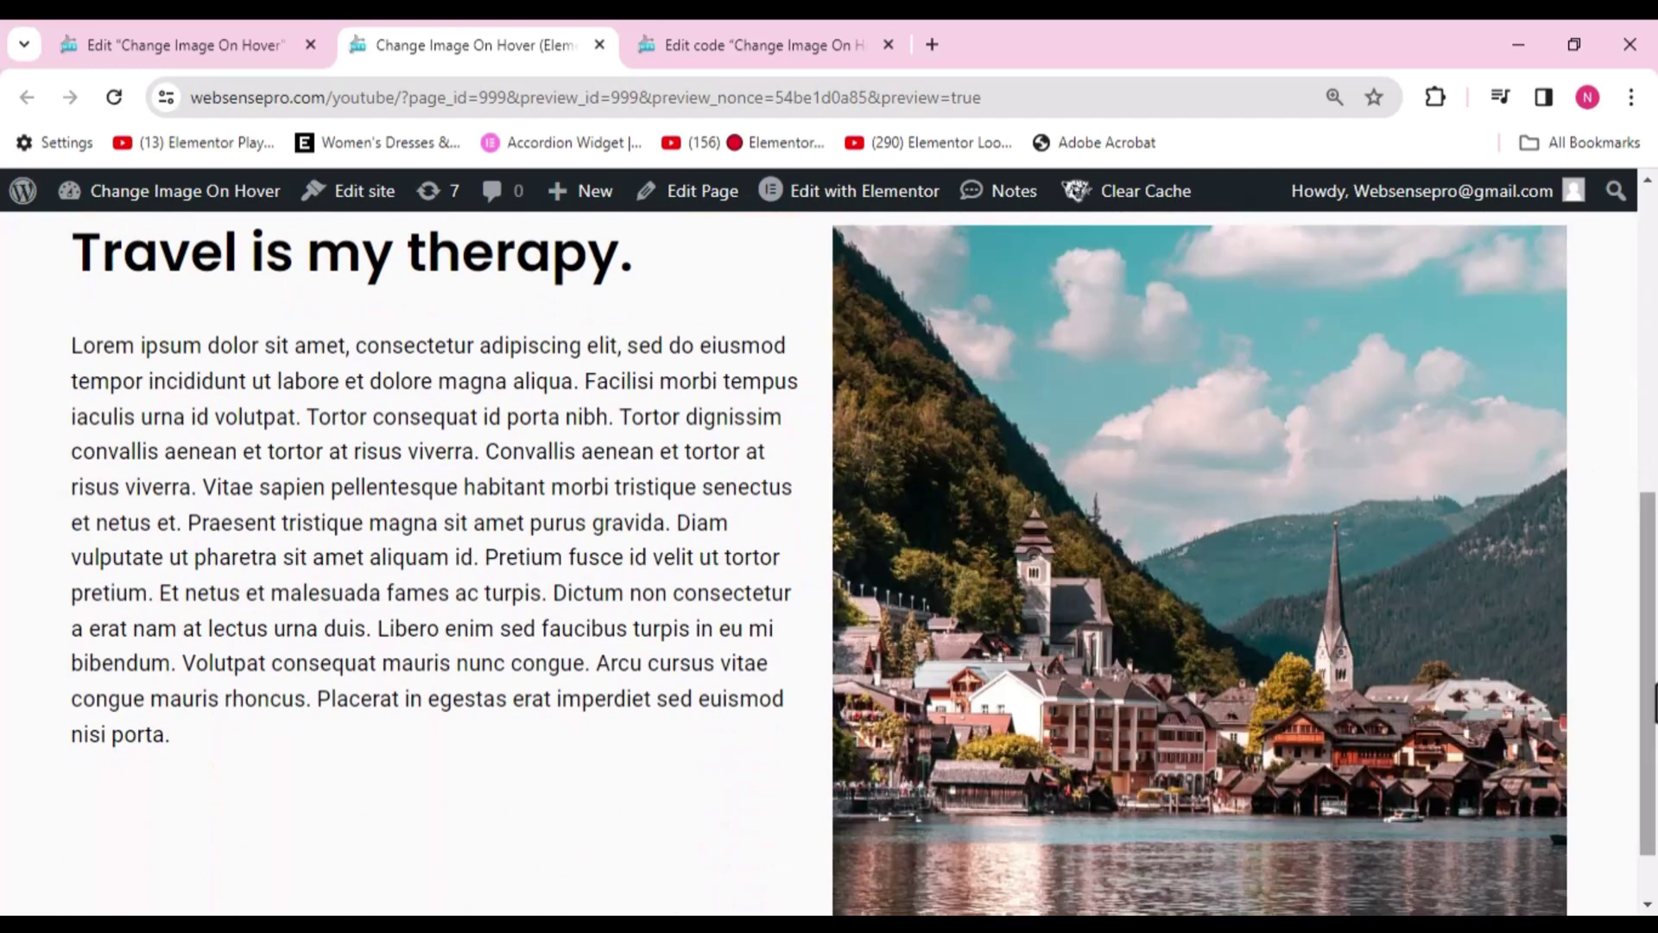
scroll(1655, 695, down, 1)
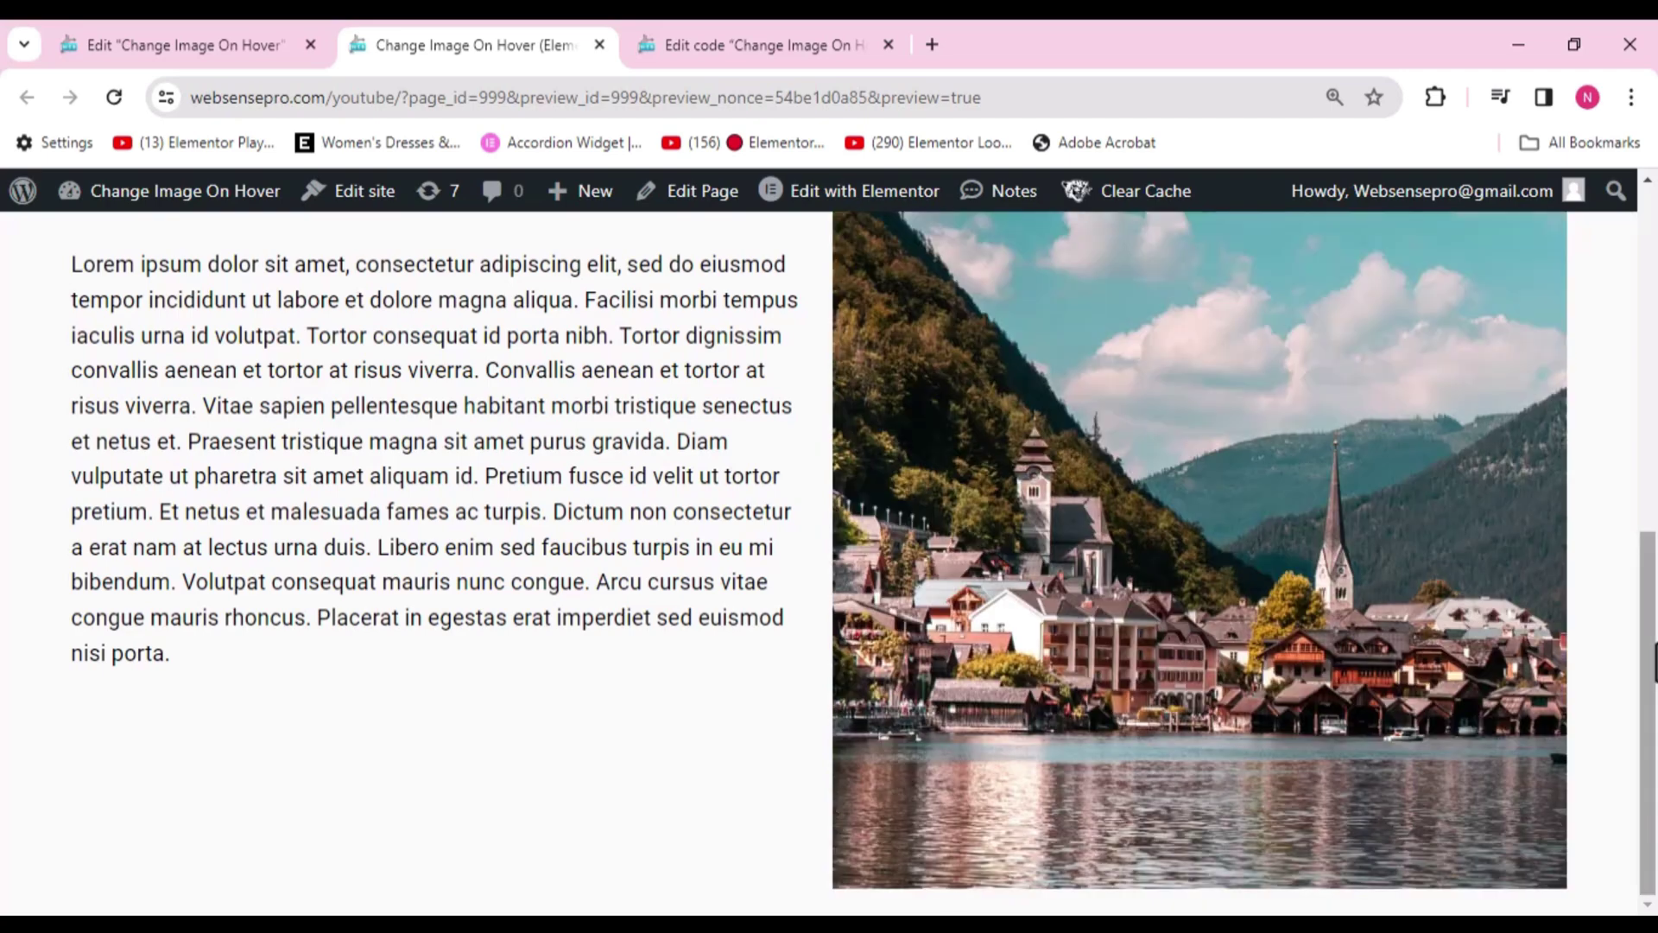
drag(1654, 661, 1654, 216)
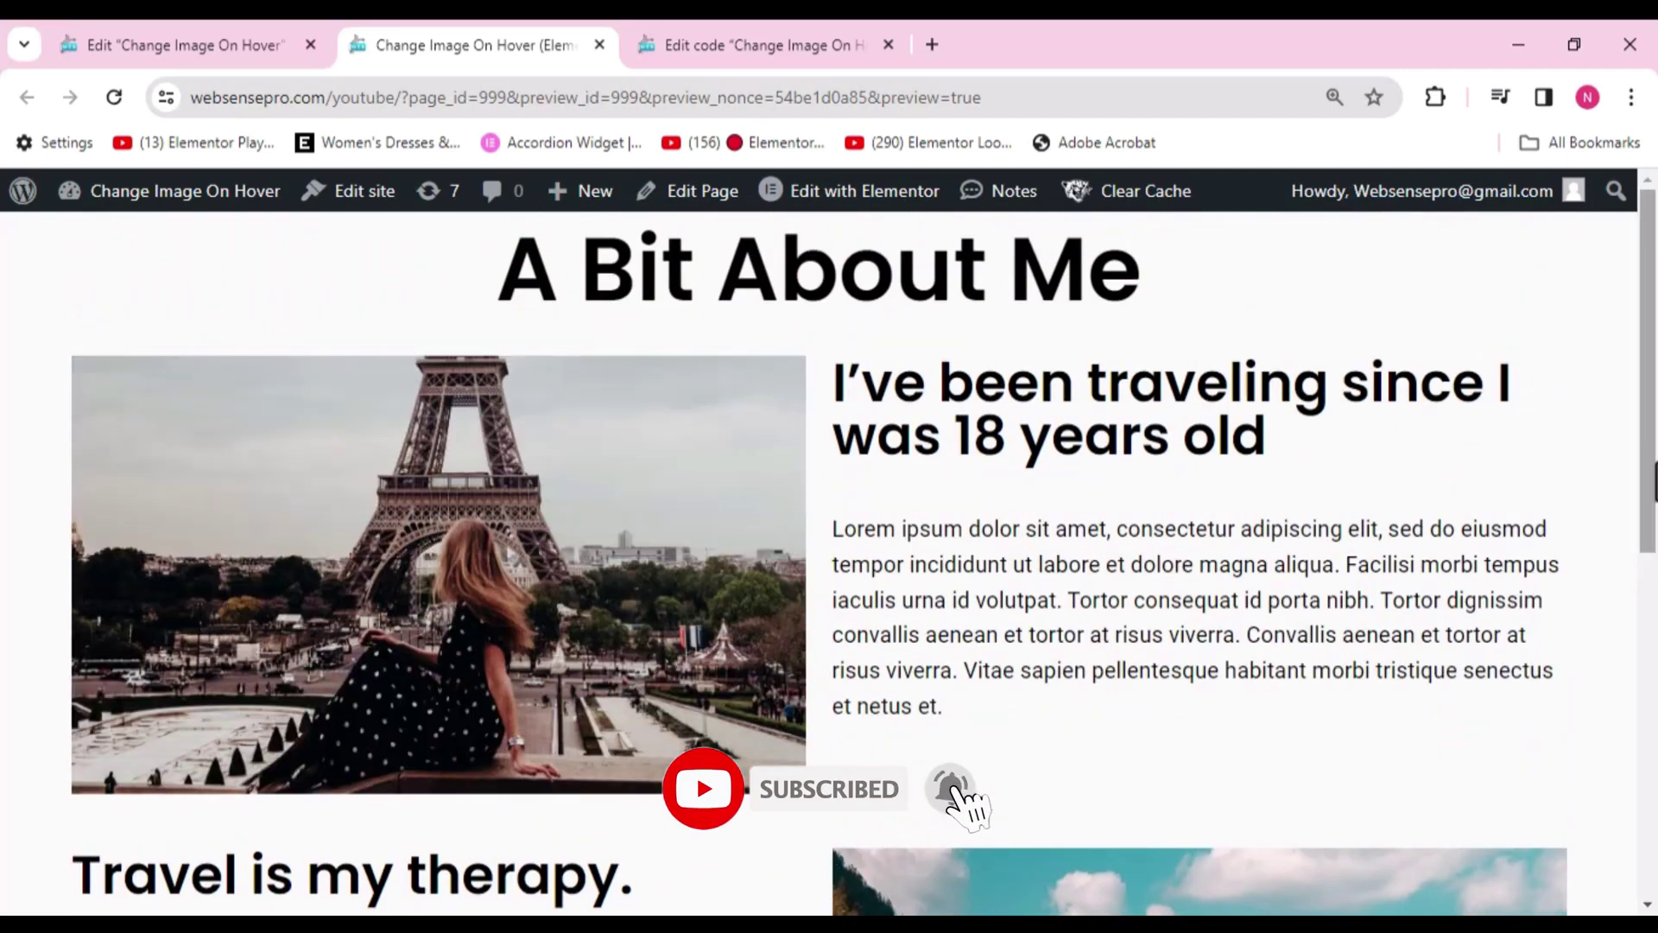
drag(1655, 371, 1655, 658)
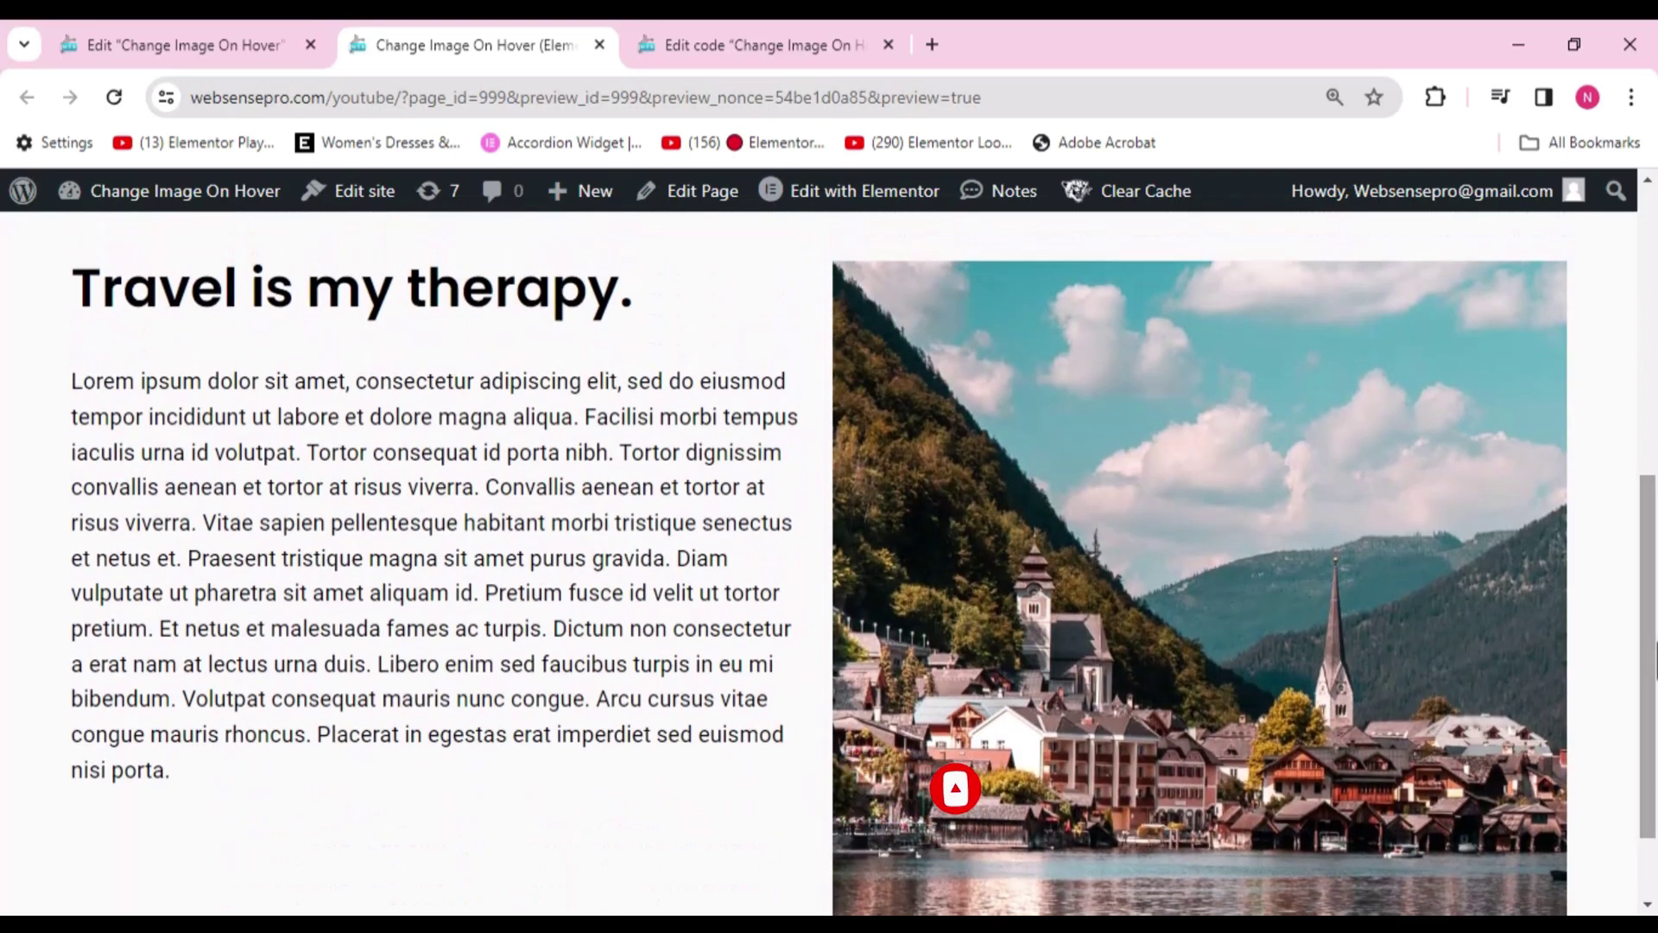